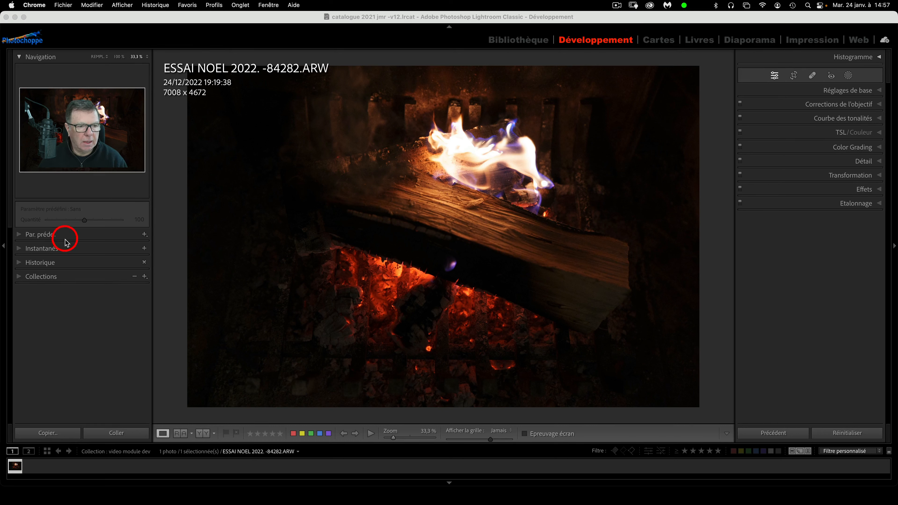
Apply the Adobe Couleur + Objectif + Réduction du bruit develop preset
left_click(19, 235)
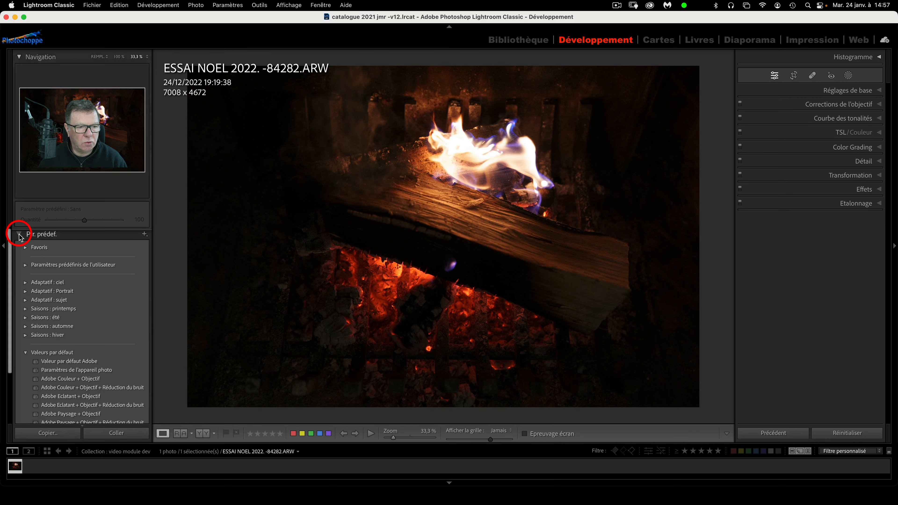
scroll(78, 318, "down", 3)
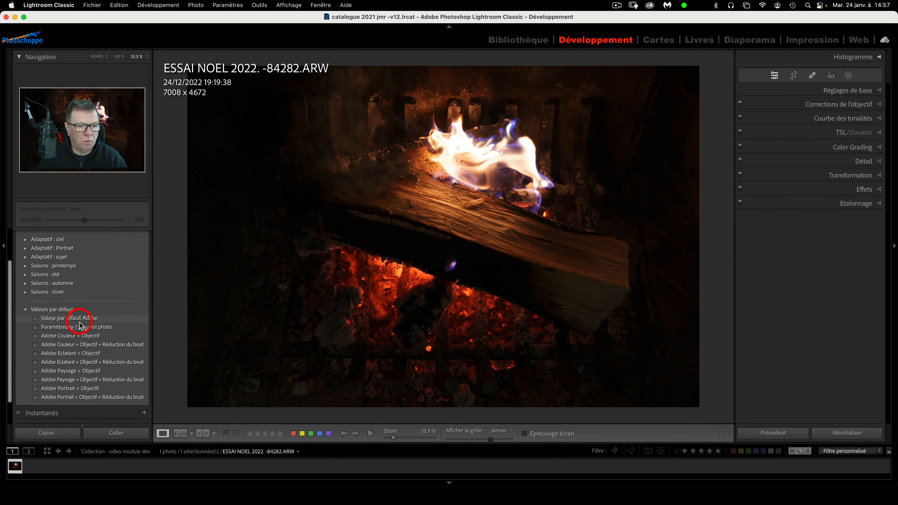
scroll(69, 317, "up", 3)
scroll(67, 317, "down", 3)
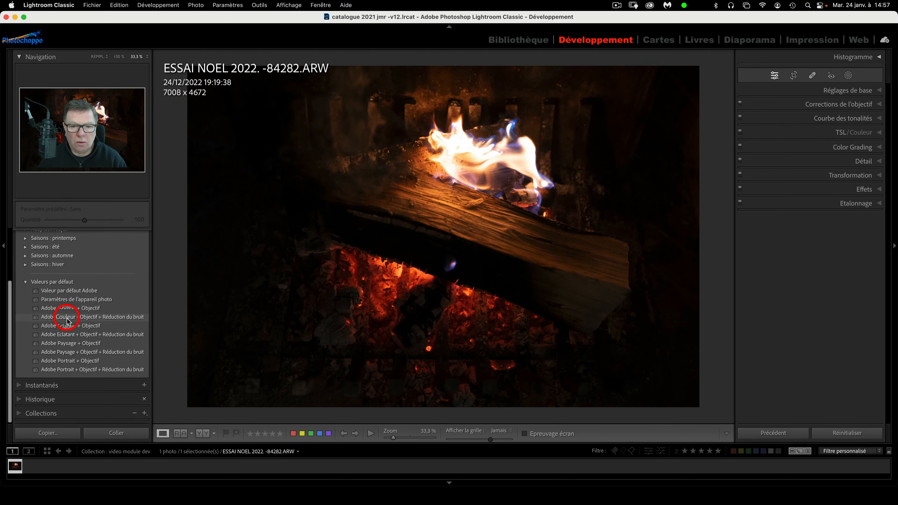
left_click(68, 317)
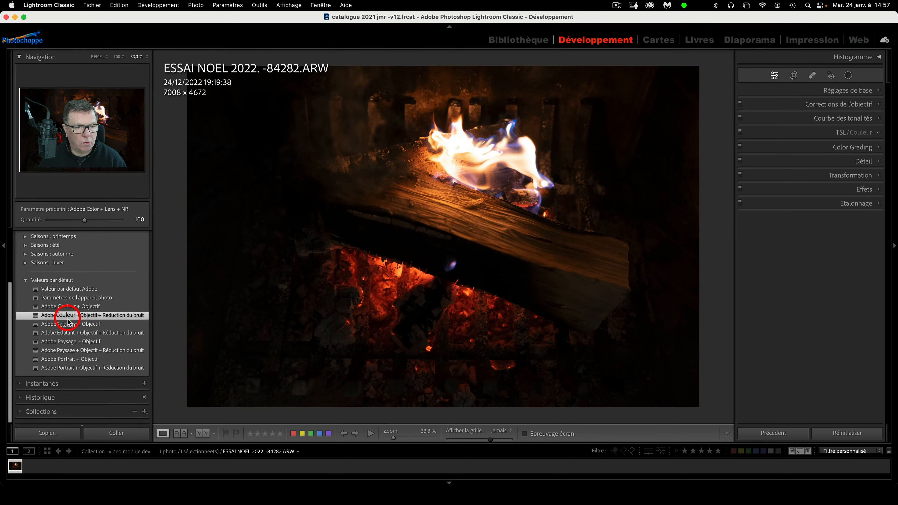
From Favoris, try fuji lineaire, then apply fuji noir et blanc for black-and-white
scroll(66, 315, "up", 5)
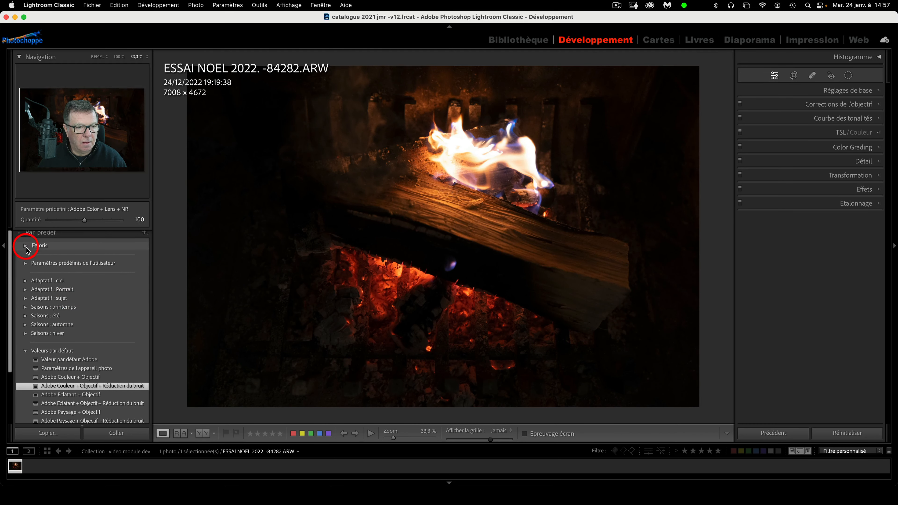
left_click(25, 245)
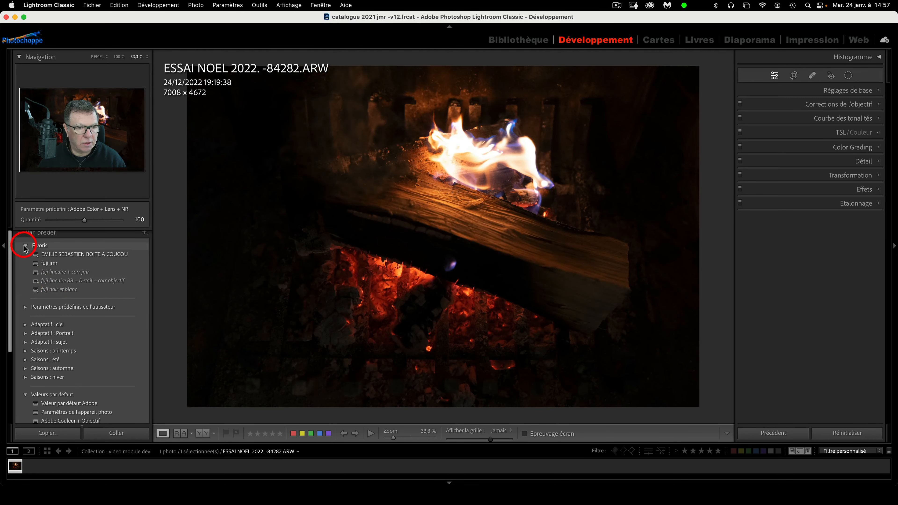
left_click(41, 283)
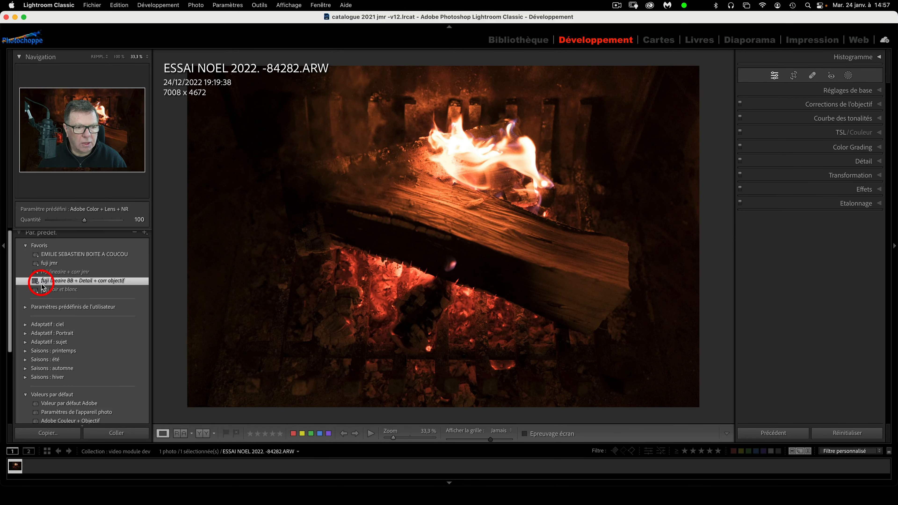
left_click(44, 289)
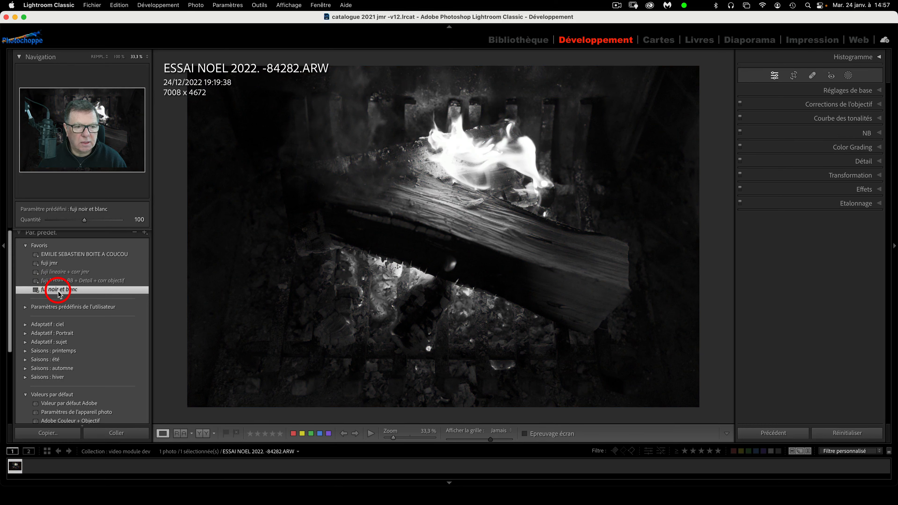
left_click(831, 91)
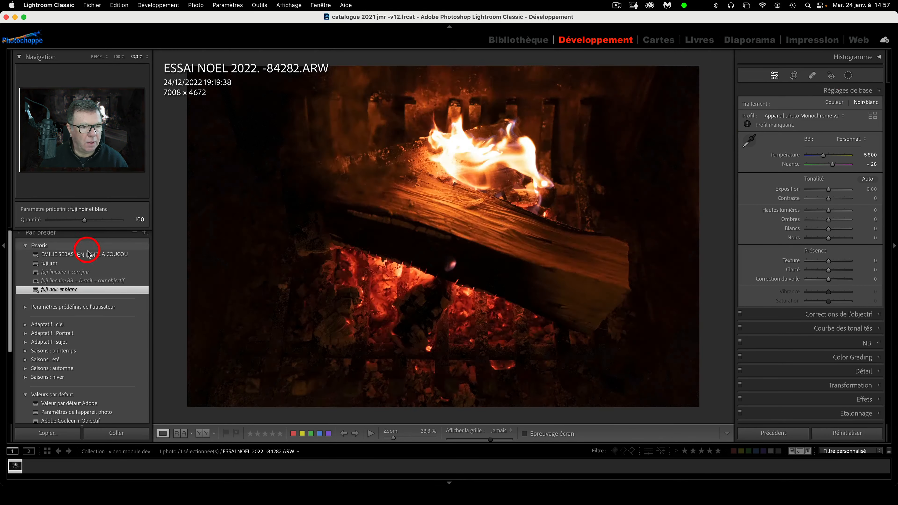
left_click(25, 246)
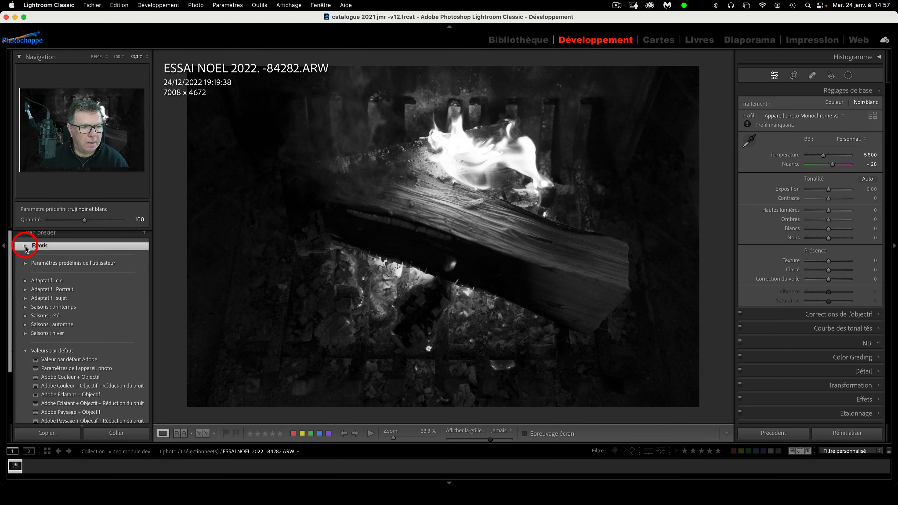
left_click(19, 233)
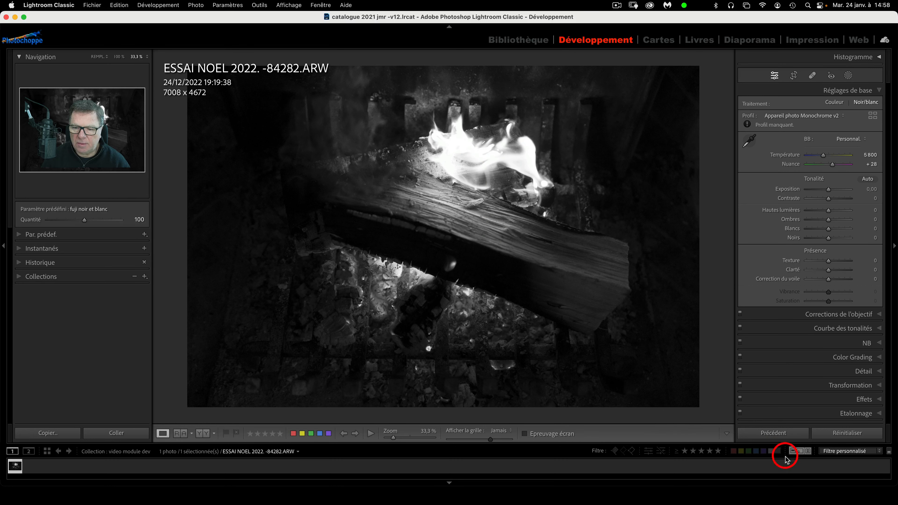
Reset the photo to default colour settings and review the Snapshots and History lists
left_click(850, 436)
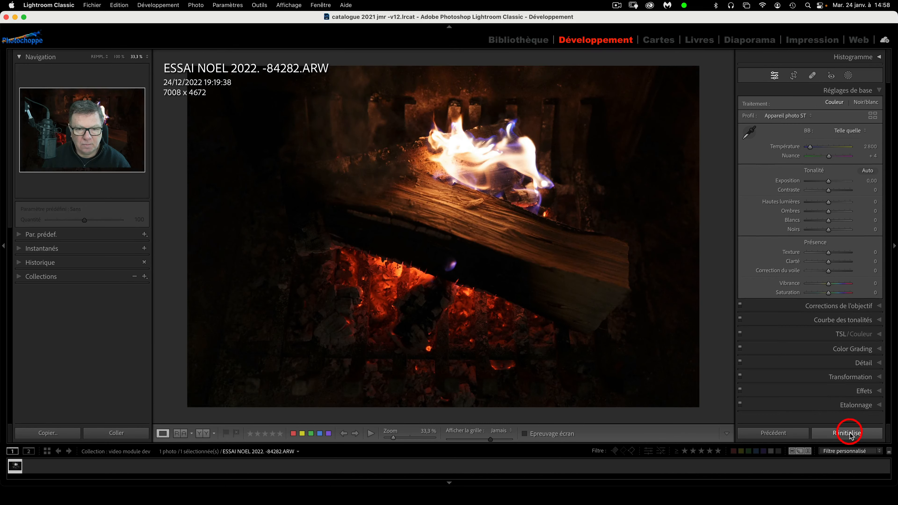
left_click(19, 250)
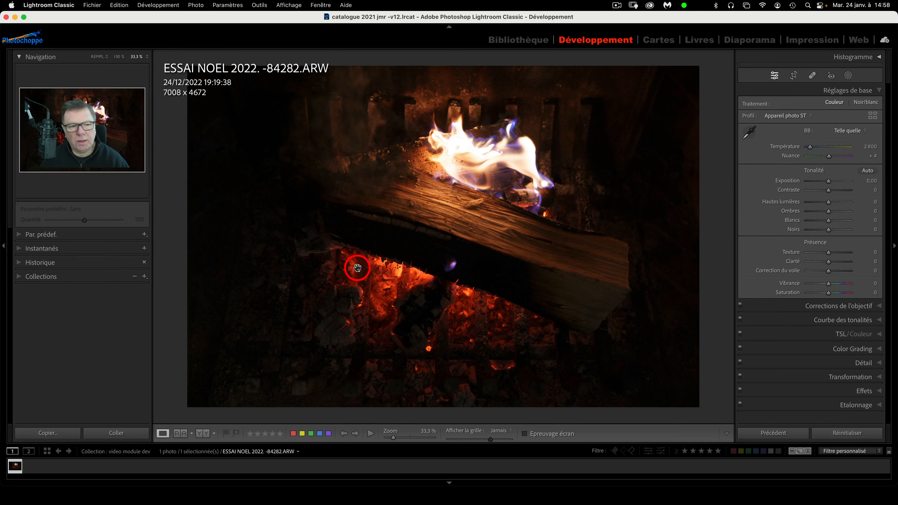
left_click(19, 263)
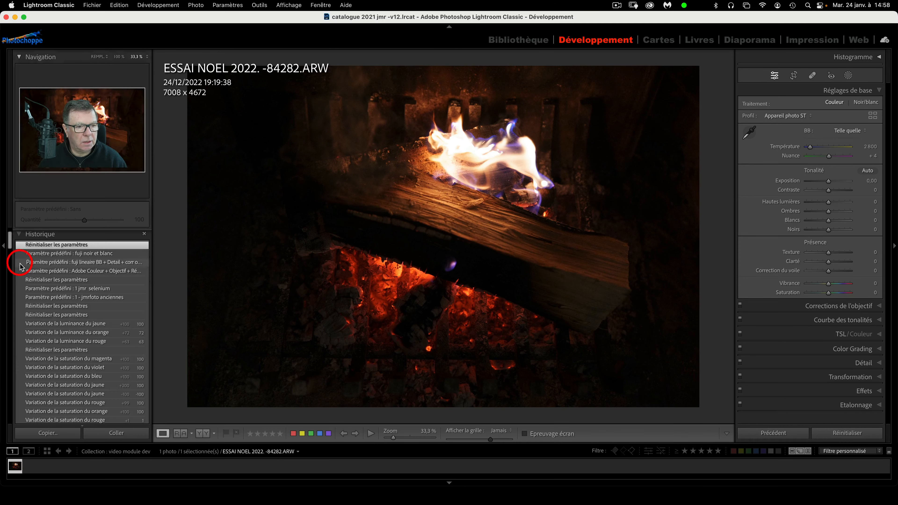
scroll(69, 315, "down", 5)
scroll(68, 315, "down", 10)
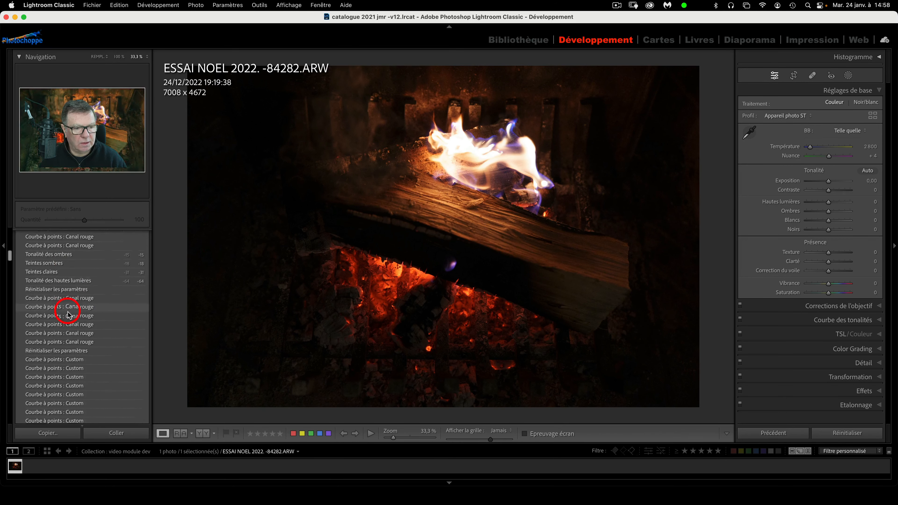
scroll(68, 314, "down", 10)
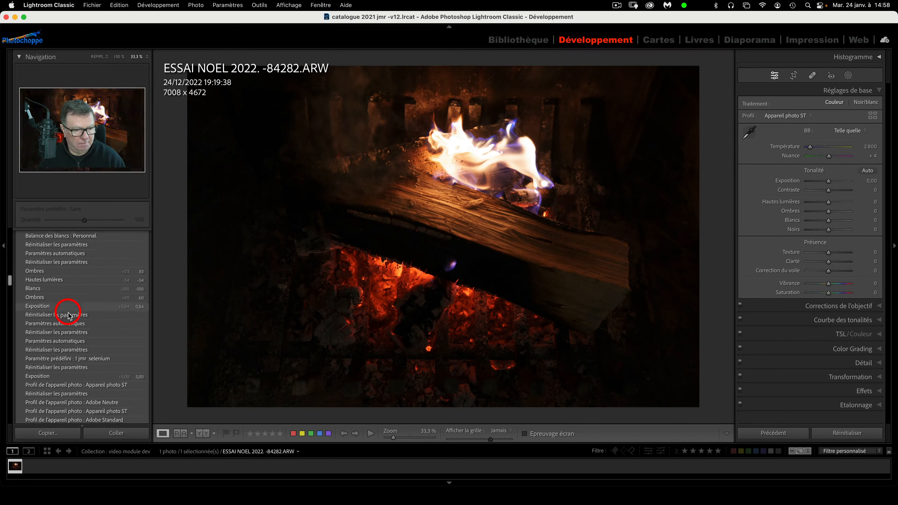
scroll(92, 318, "down", 10)
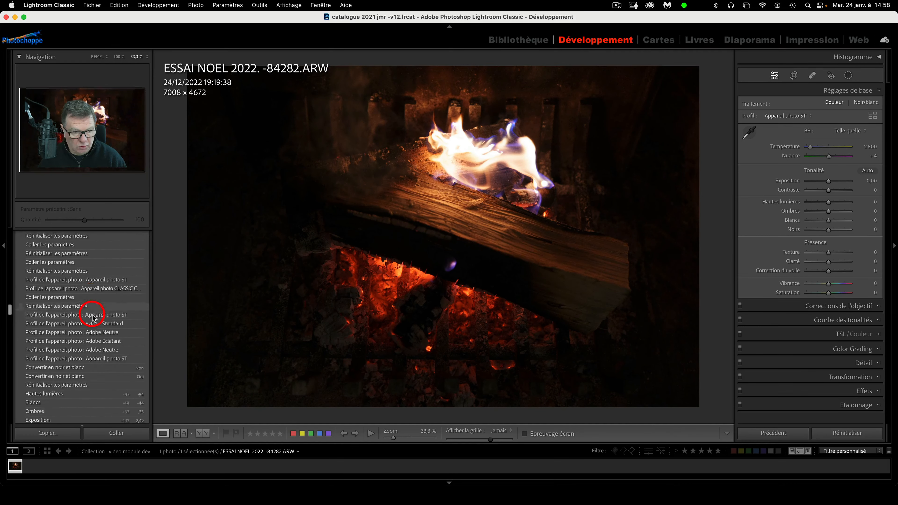
scroll(47, 305, "up", 15)
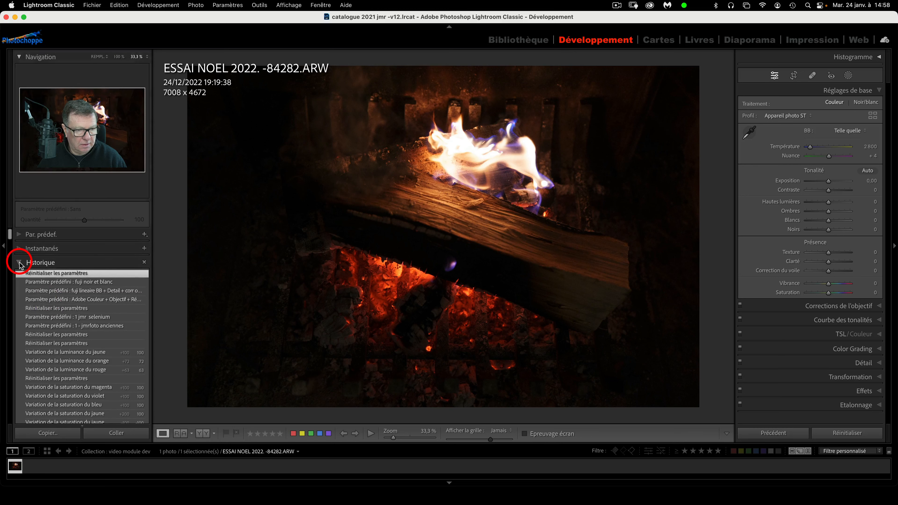
left_click(20, 264)
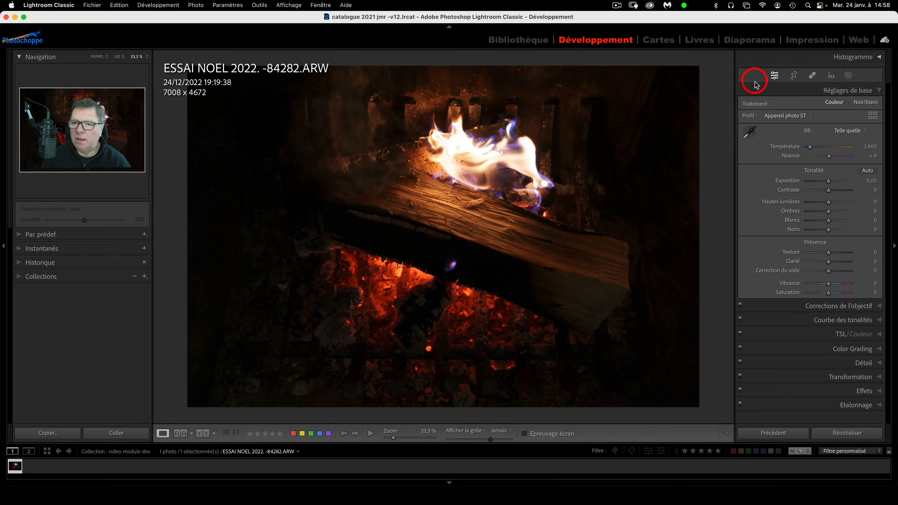
Show the histogram with the shadow clipping warning and set Noirs to +4
left_click(879, 57)
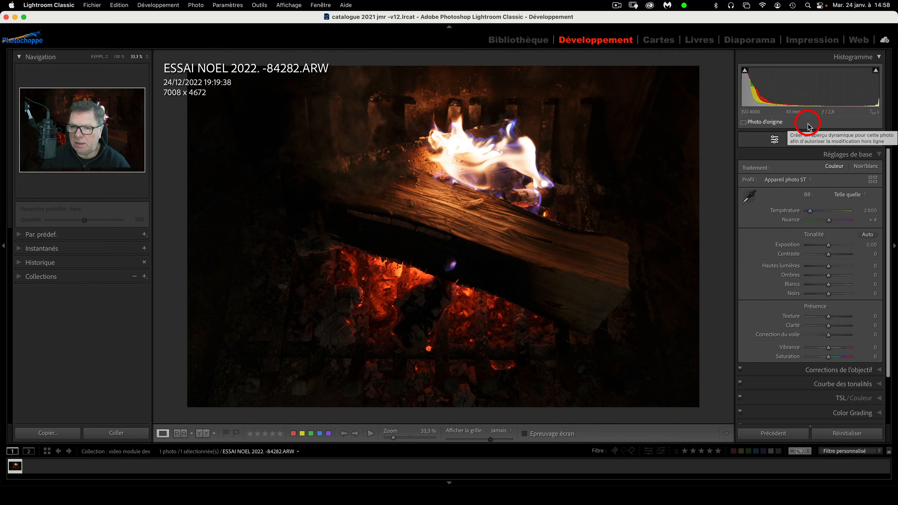
left_click(745, 72)
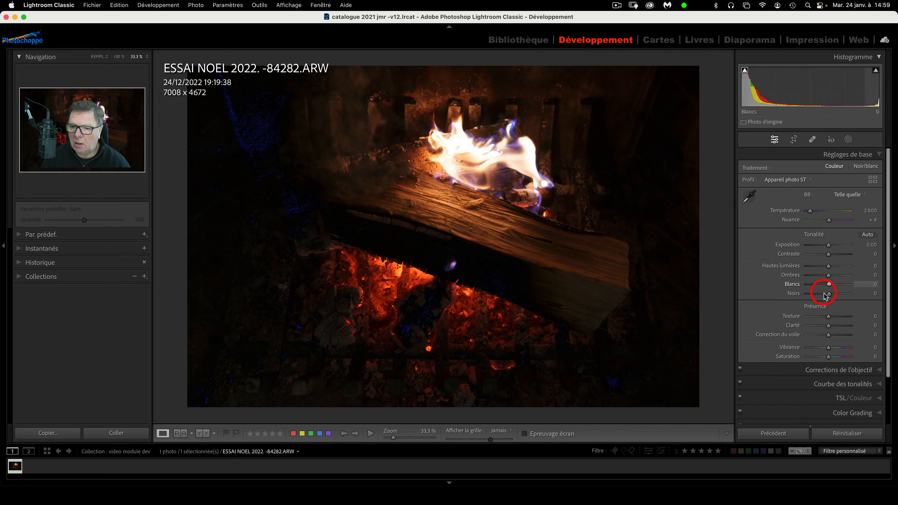
left_click_drag(829, 294, 824, 293)
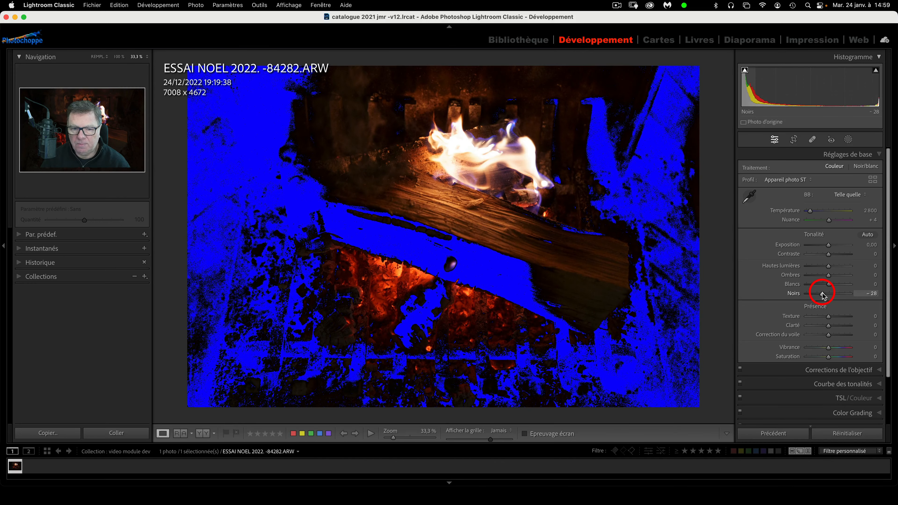
left_click_drag(824, 295, 829, 296)
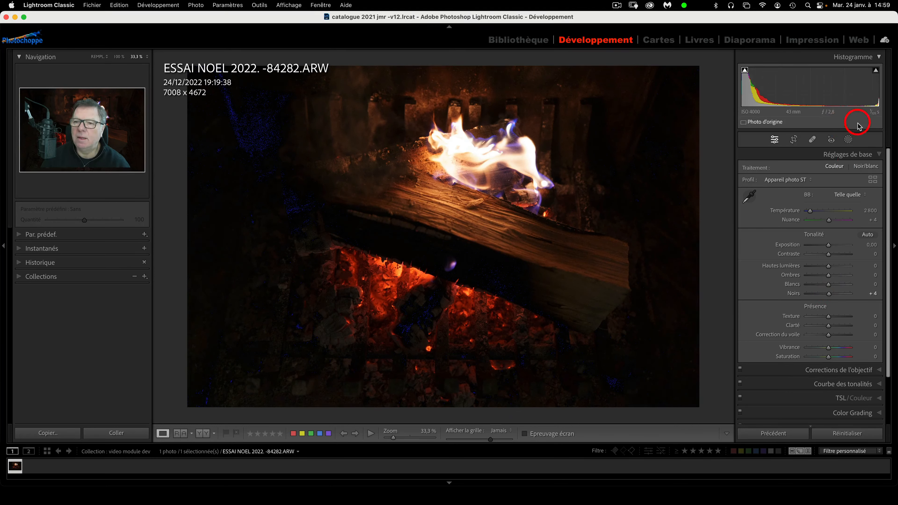
Set Exposition to +0,05 while checking highlight clipping, then turn that warning off
left_click(877, 71)
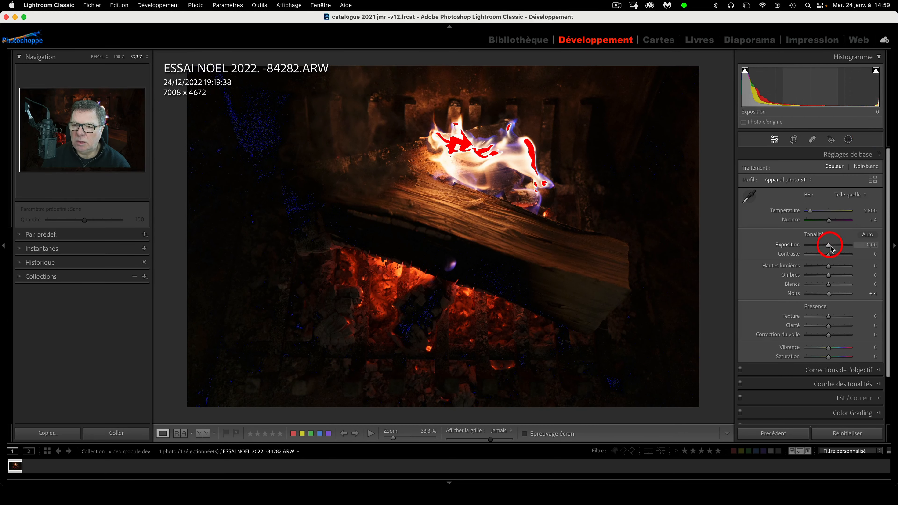
mouse_move(830, 248)
left_mouse_down()
mouse_move(849, 250)
mouse_move(828, 250)
left_mouse_up()
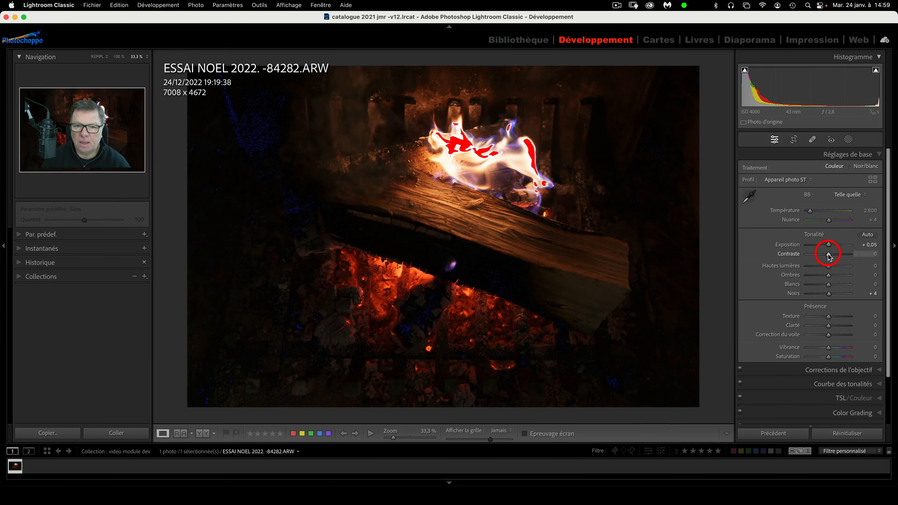
left_click(876, 71)
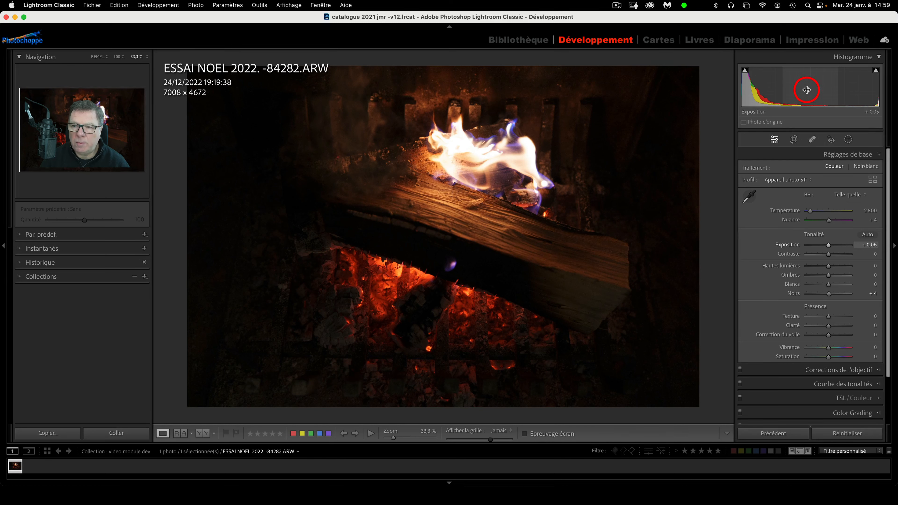
Drag histogram zones for Exposition +1,15, Noirs +94, Hautes lumières -24, Blancs -84; zoom to 25%
left_click_drag(808, 89, 830, 89)
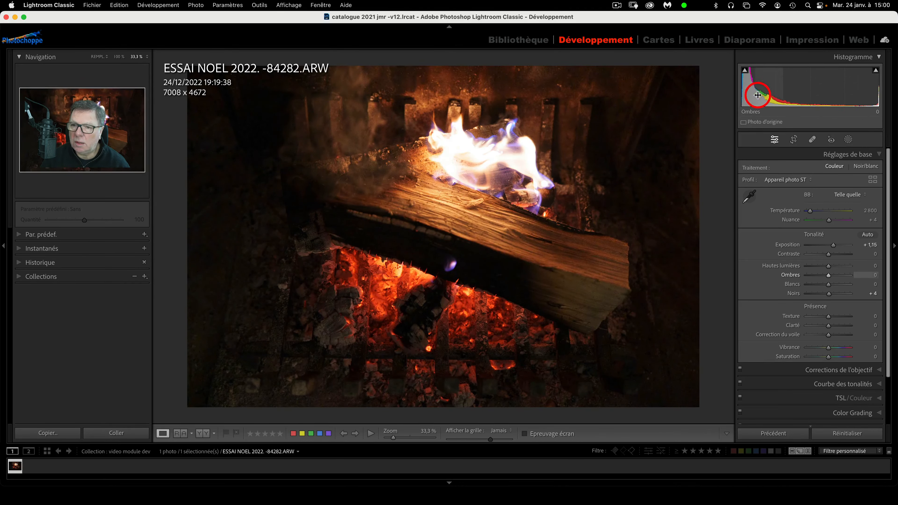
left_click_drag(748, 95, 787, 96)
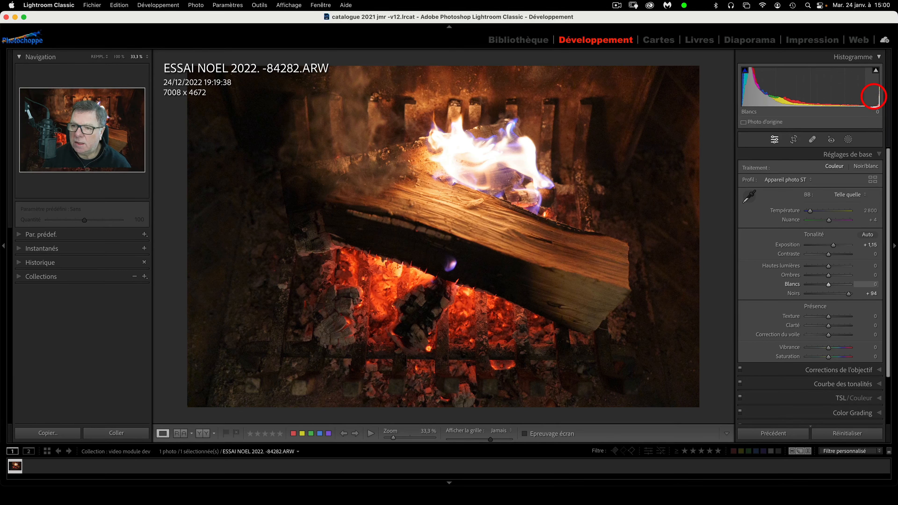
left_click_drag(873, 96, 825, 96)
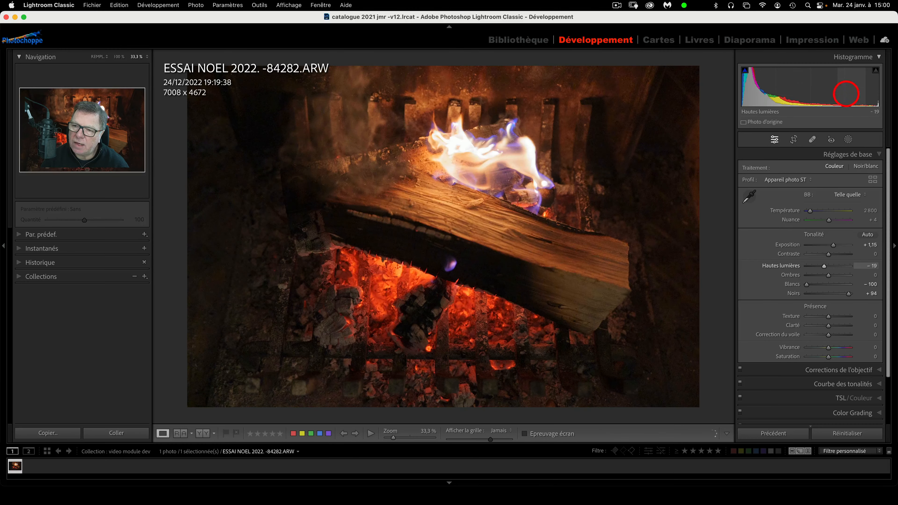
left_click_drag(846, 93, 835, 92)
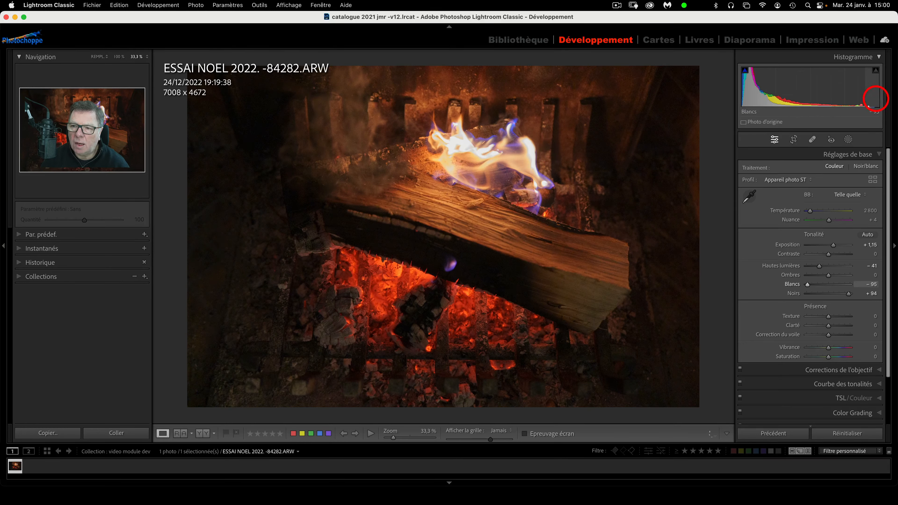
left_click_drag(873, 99, 862, 95)
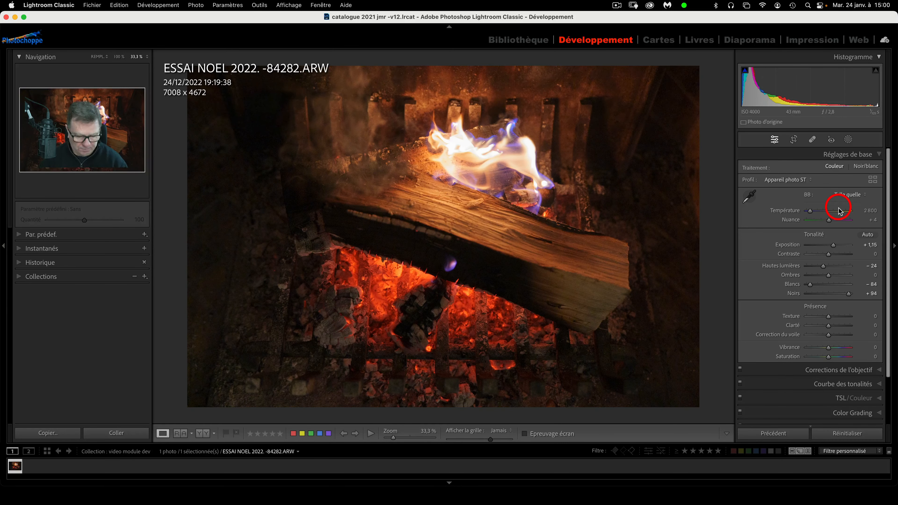
scroll(839, 209, "down", 1)
key("super+minus")
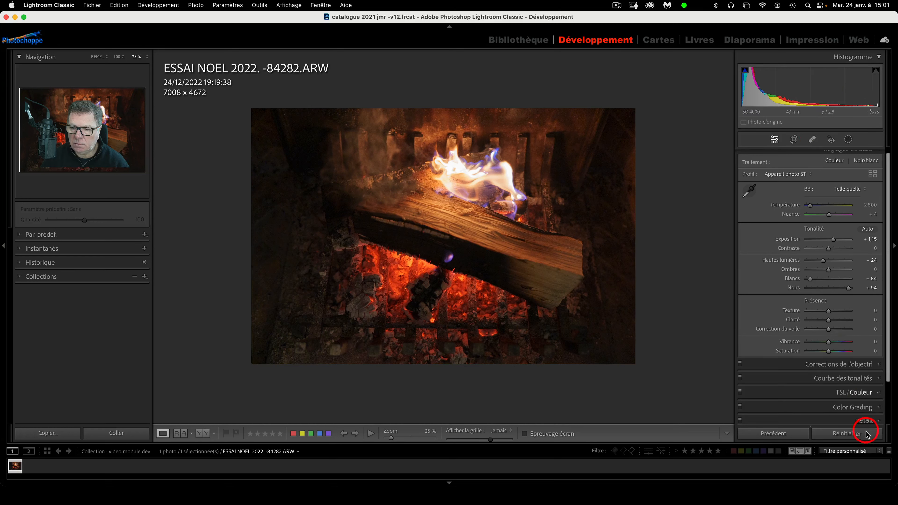
Reset all basic adjustments to zero, declining the smart preview offer
left_click(863, 437)
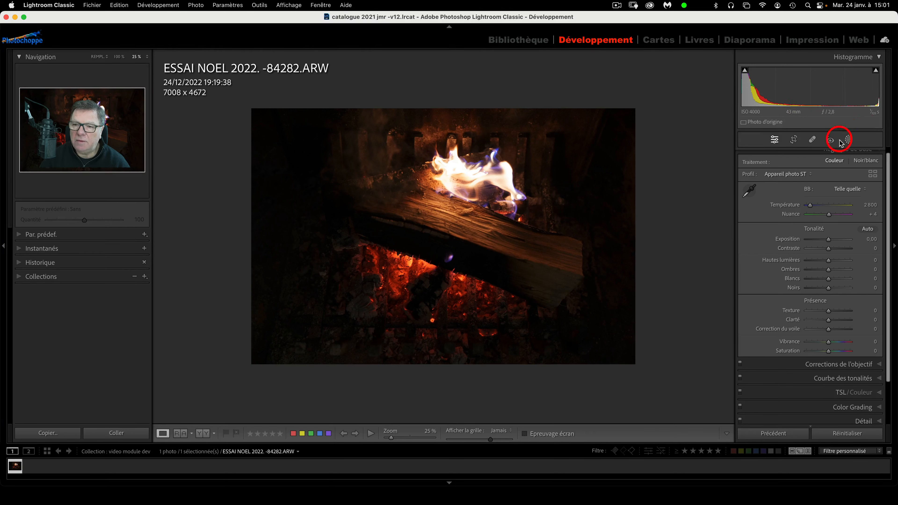
left_click(765, 123)
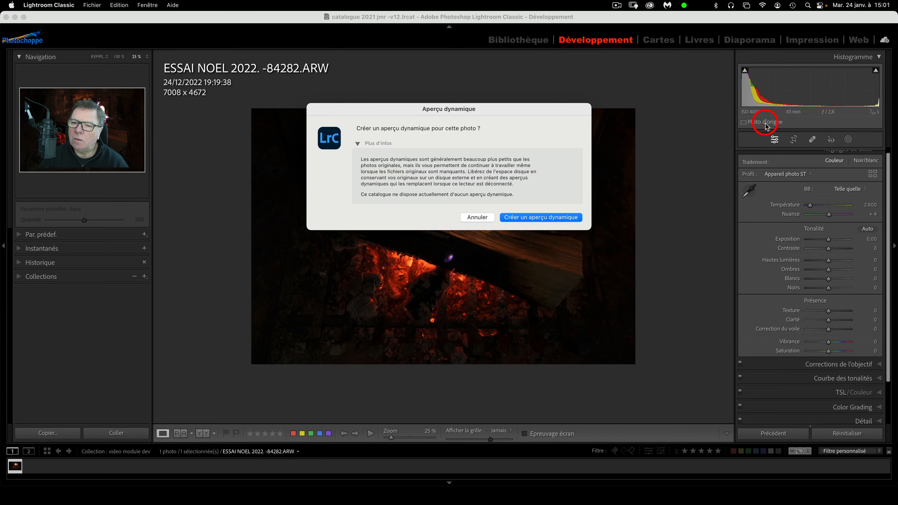
left_click(476, 217)
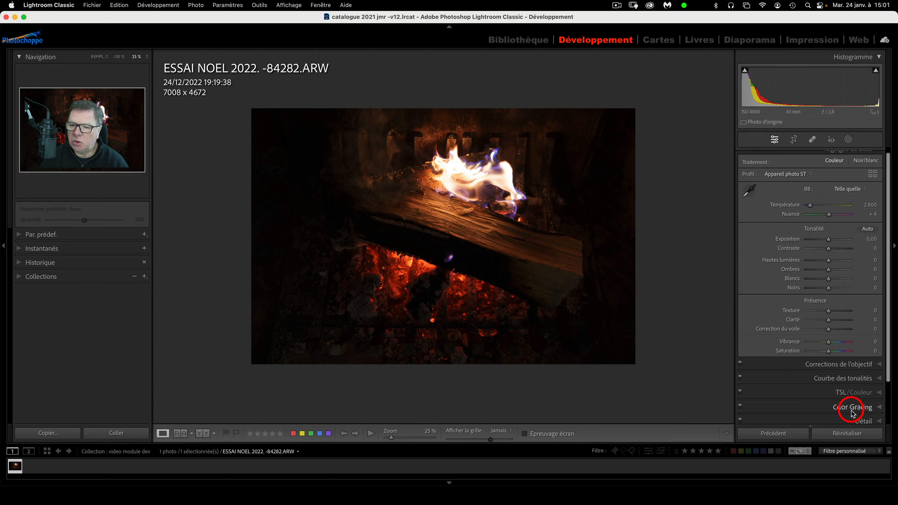
Browse the Crop, Spot Removal, Red Eye and Masking tools, returning to the adjustments list
scroll(866, 340, "up", 3)
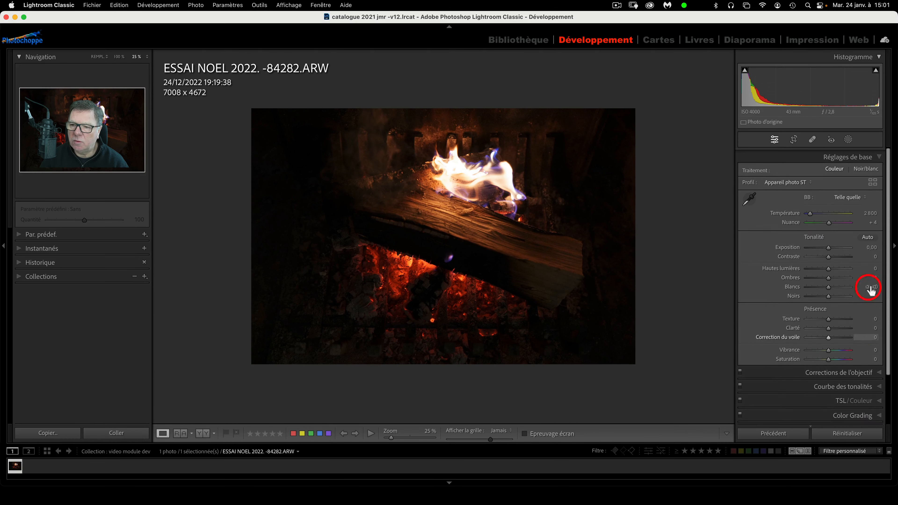
left_click(878, 153)
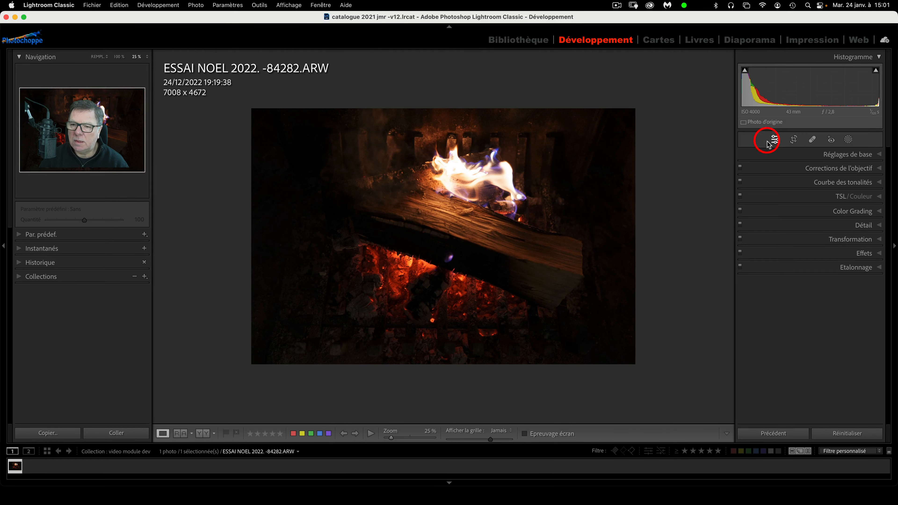
left_click(794, 140)
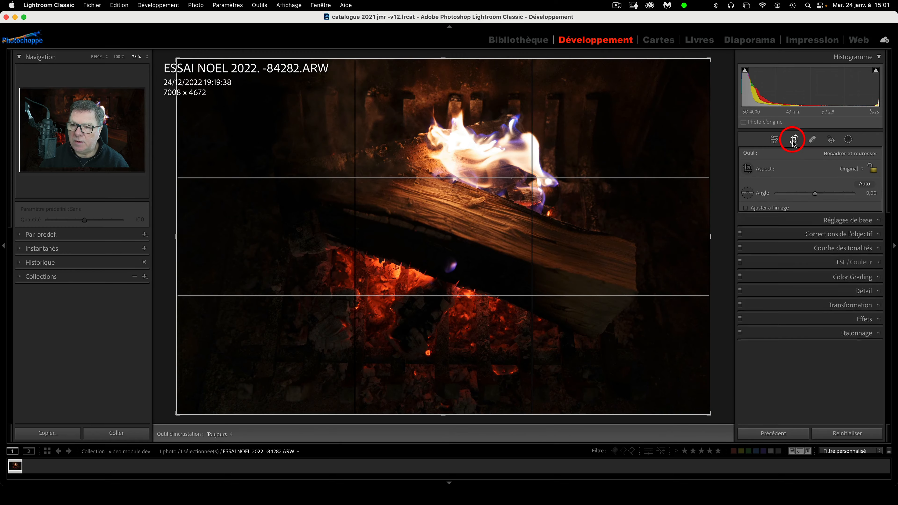
left_click(812, 140)
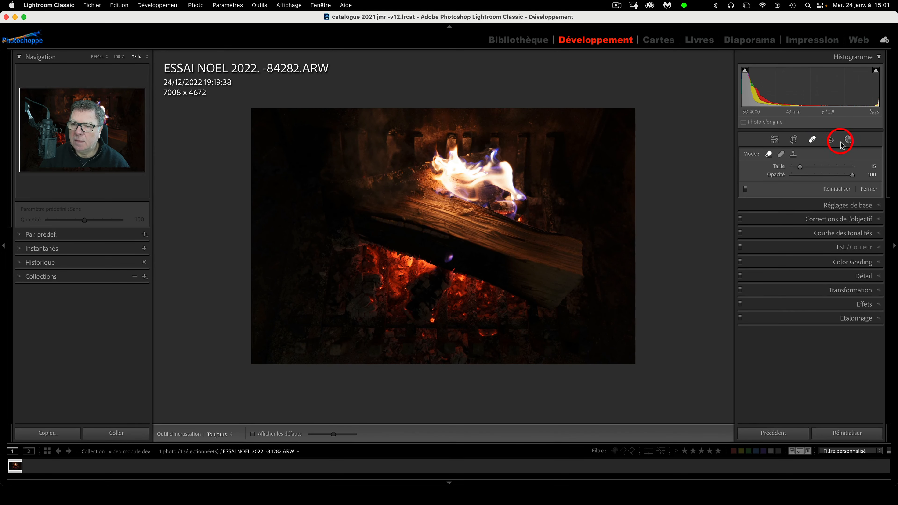
left_click(832, 141)
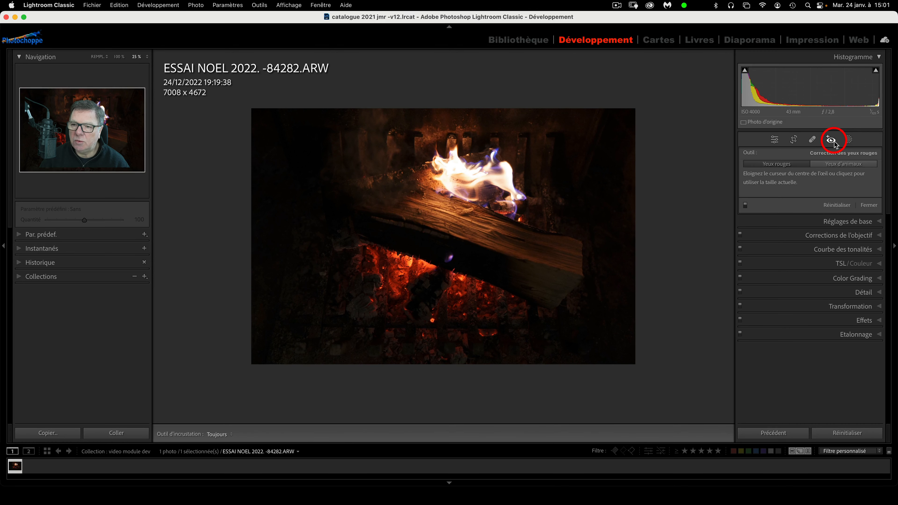
left_click(849, 139)
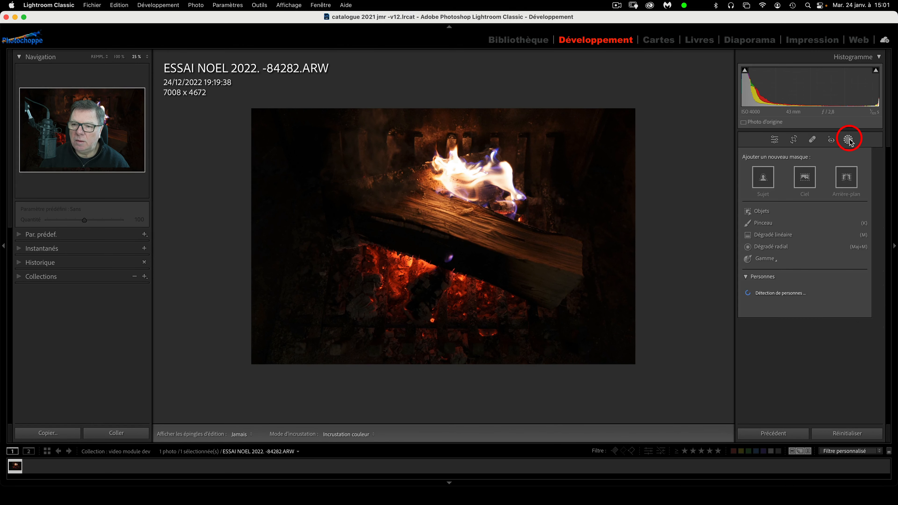
left_click(776, 141)
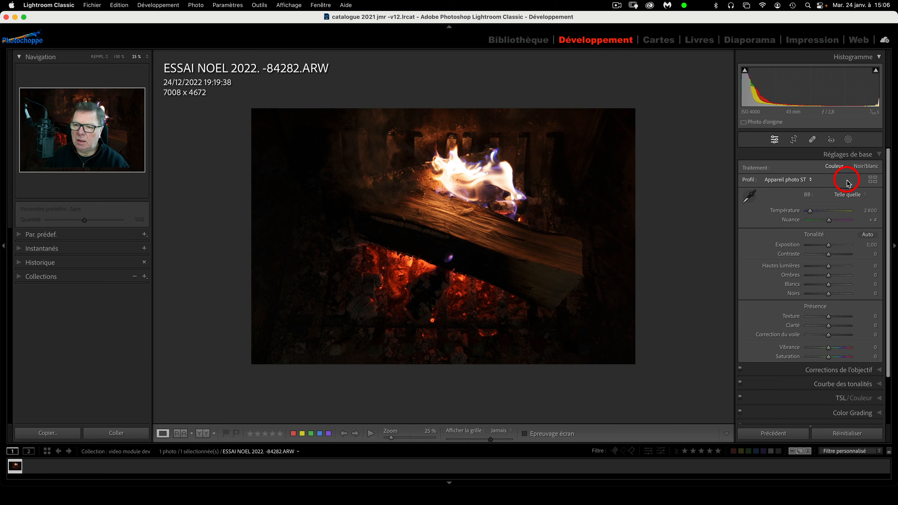
Open the Profile Browser with profiles displayed as a grid
left_click(873, 180)
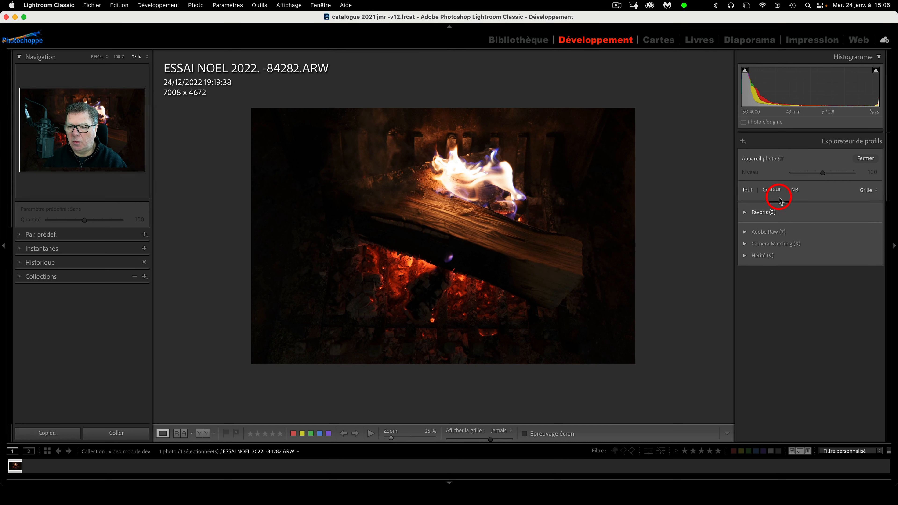
left_click(875, 192)
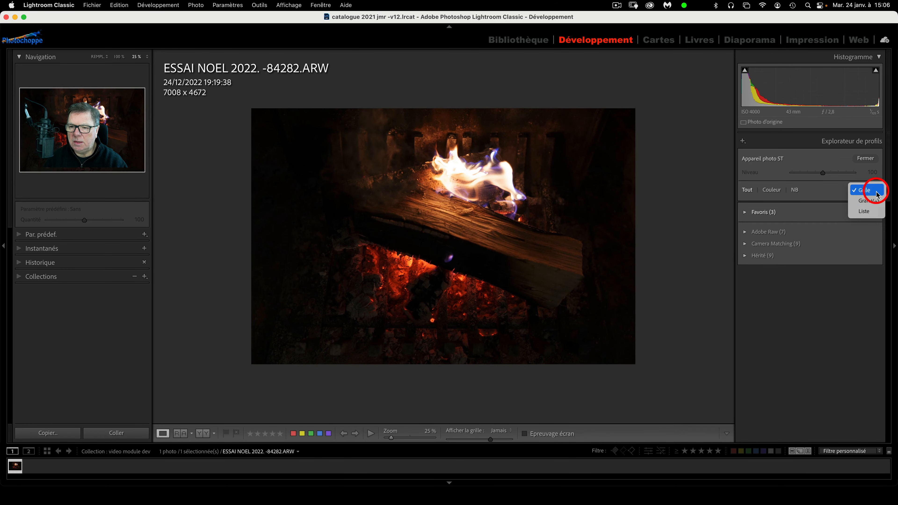
left_click(875, 193)
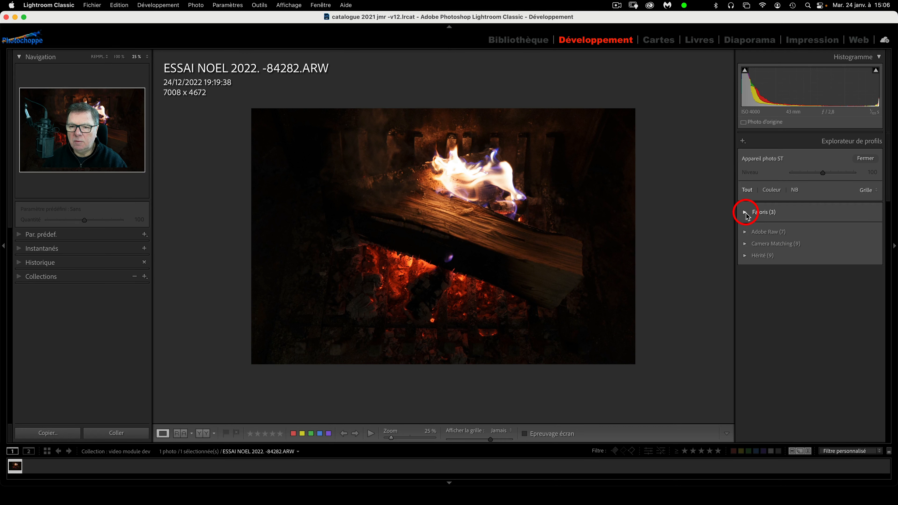
In the Adobe Raw group, try Adobe Neutre, then apply Adobe Eclatant
left_click(746, 234)
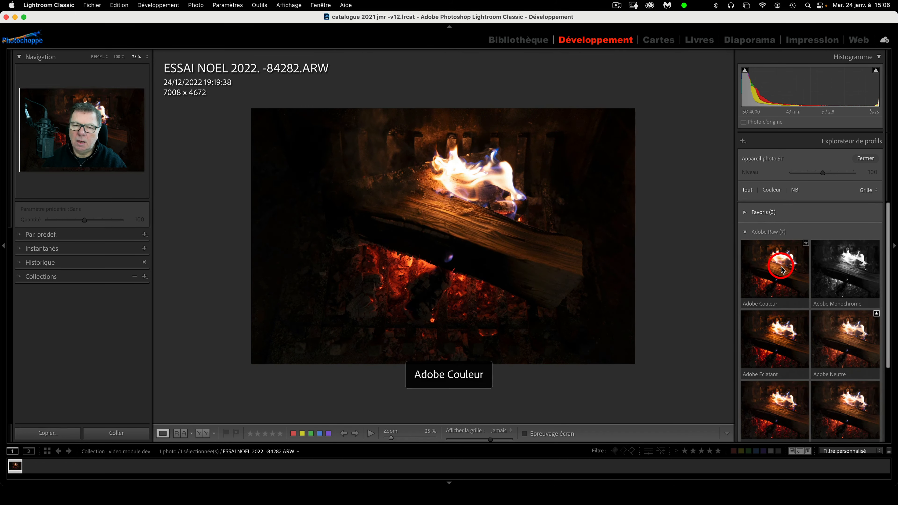
scroll(800, 320, "down", 2)
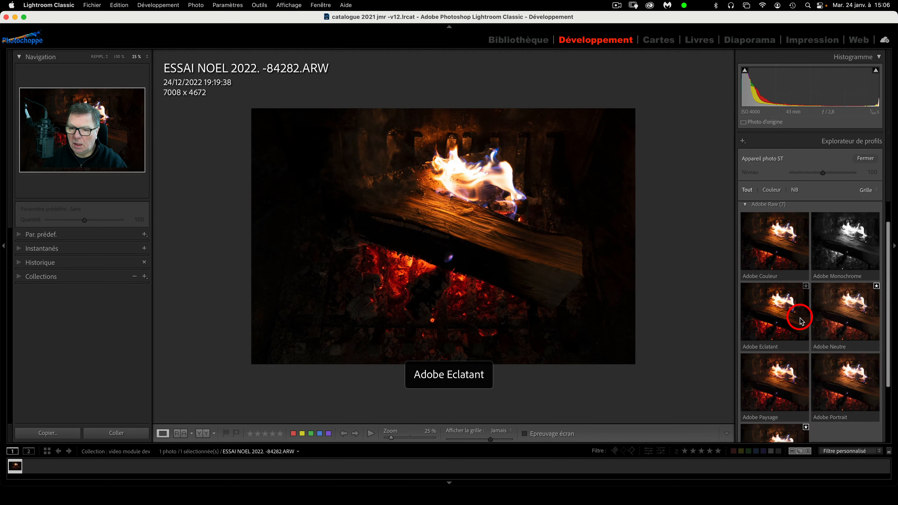
scroll(771, 279, "down", 2)
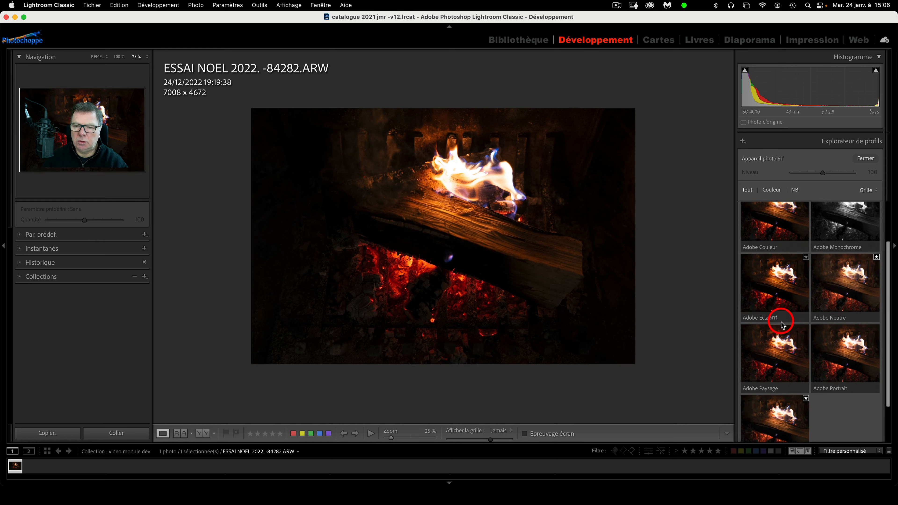
scroll(781, 318, "down", 1)
left_click(869, 277)
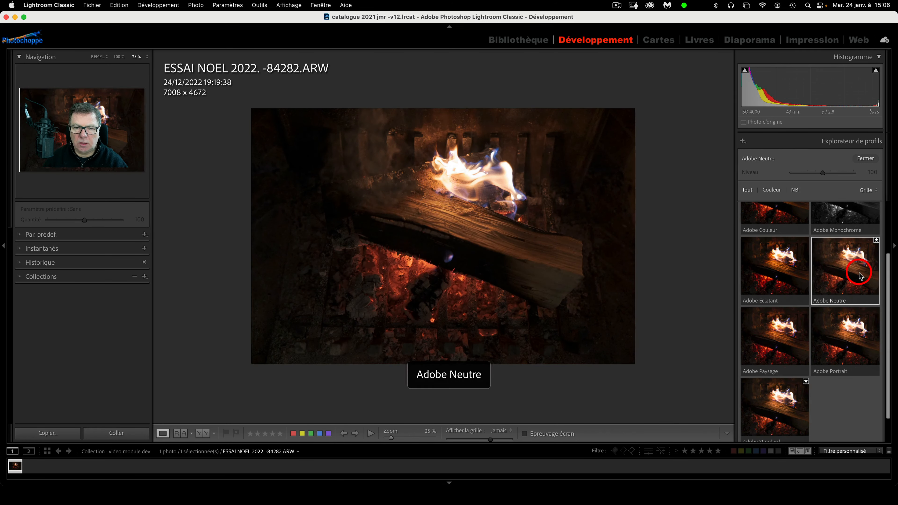
scroll(859, 277, "up", 4)
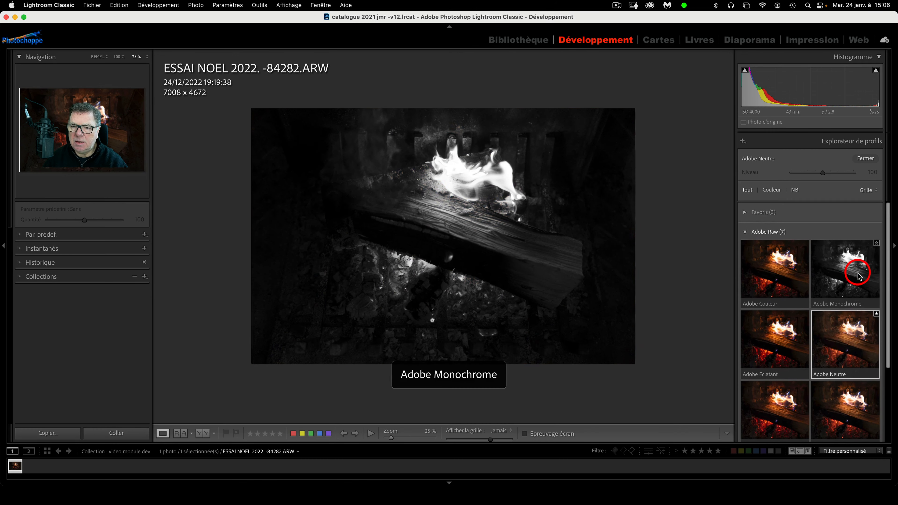
left_click(783, 334)
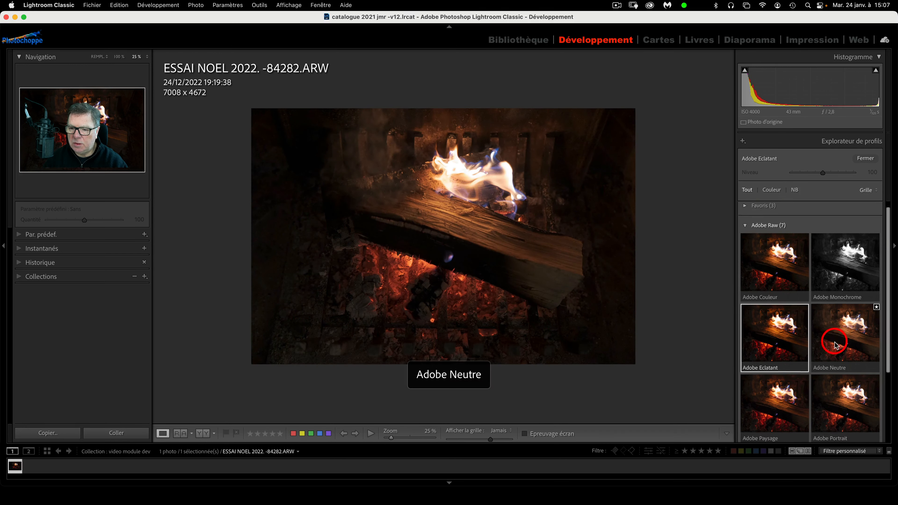
scroll(831, 339, "down", 2)
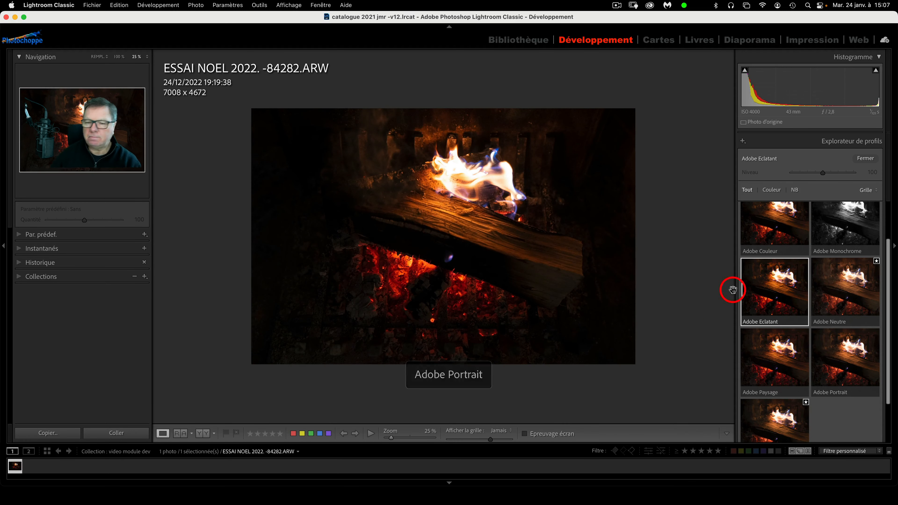
scroll(762, 223, "up", 3)
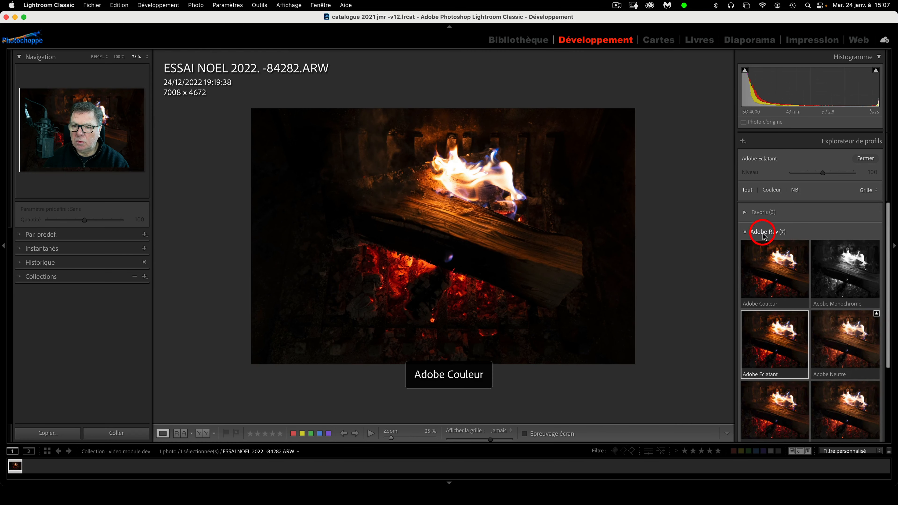
left_click(746, 233)
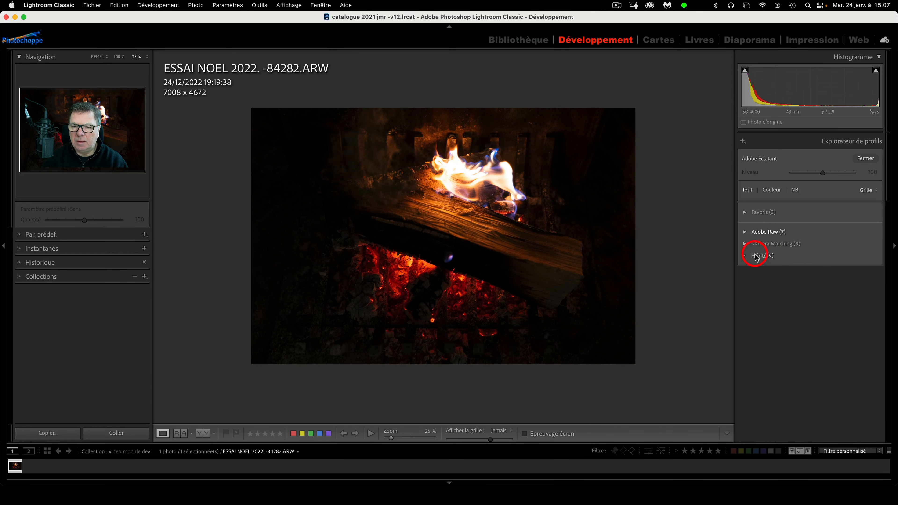
Apply the Appareil photo ST profile from the Camera Matching group
left_click(745, 244)
scroll(780, 298, "down", 2)
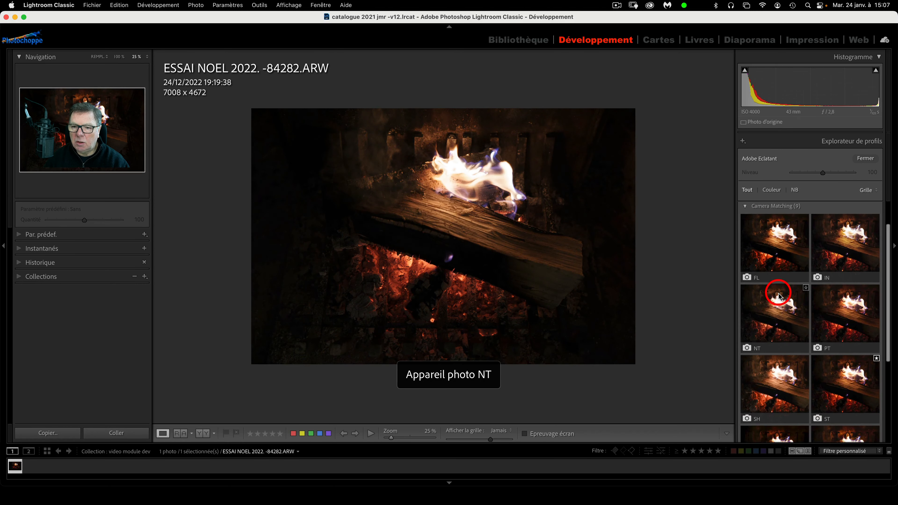
scroll(780, 297, "down", 1)
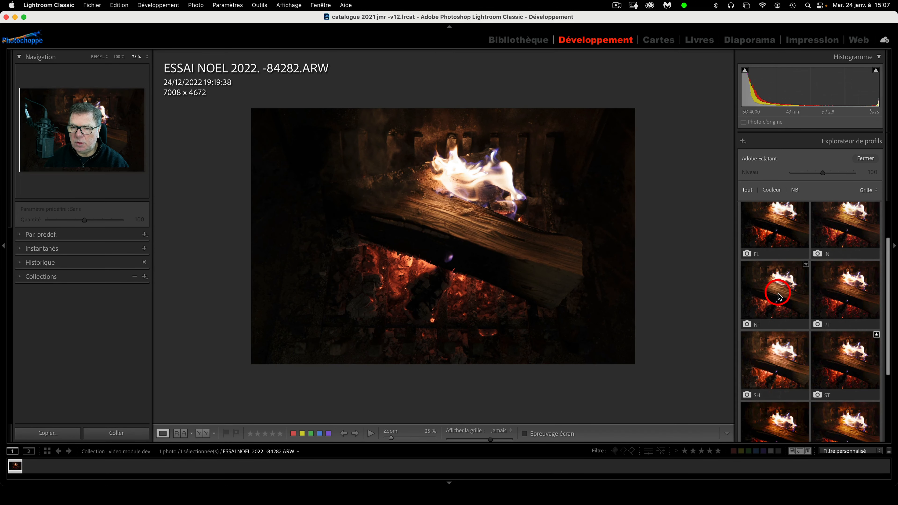
scroll(780, 298, "up", 1)
scroll(779, 297, "down", 1)
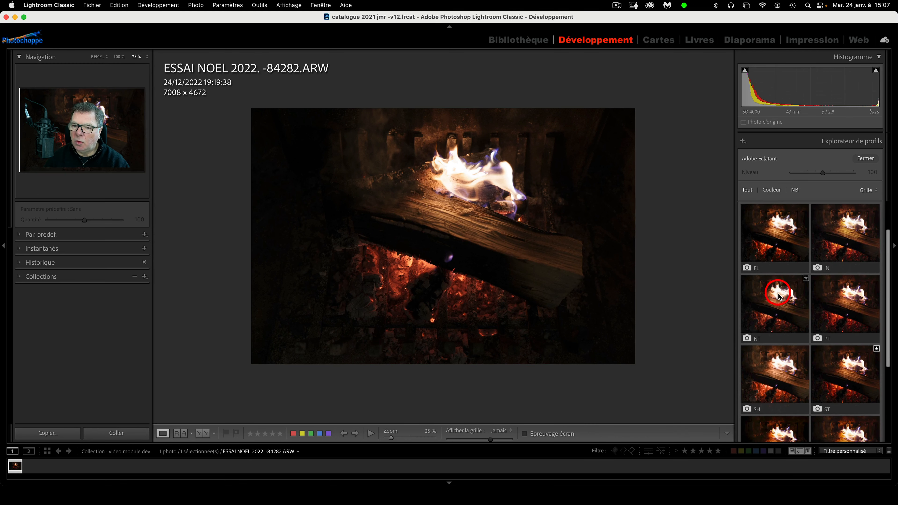
scroll(780, 296, "down", 6)
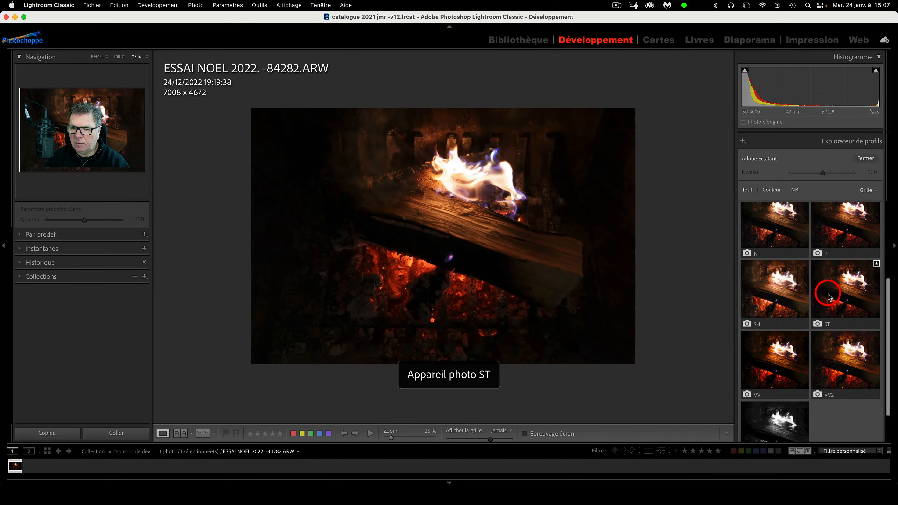
left_click(821, 296)
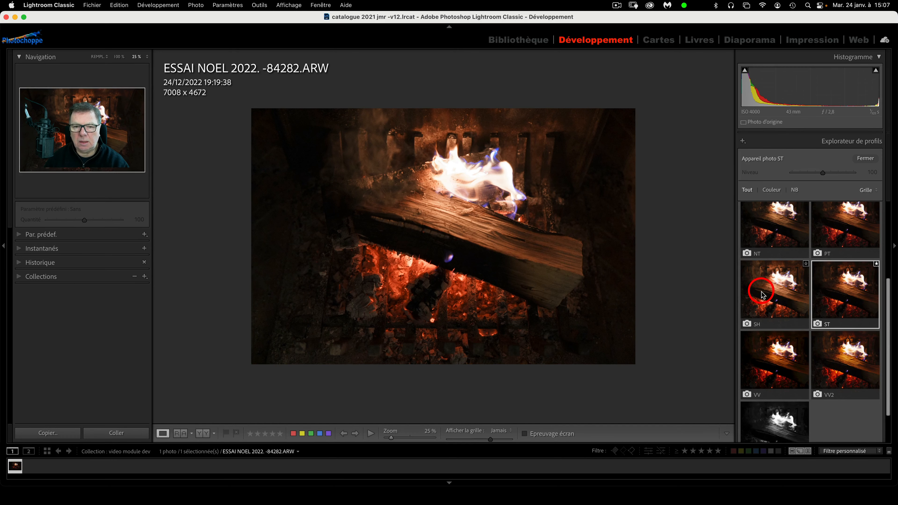
scroll(762, 294, "up", 5)
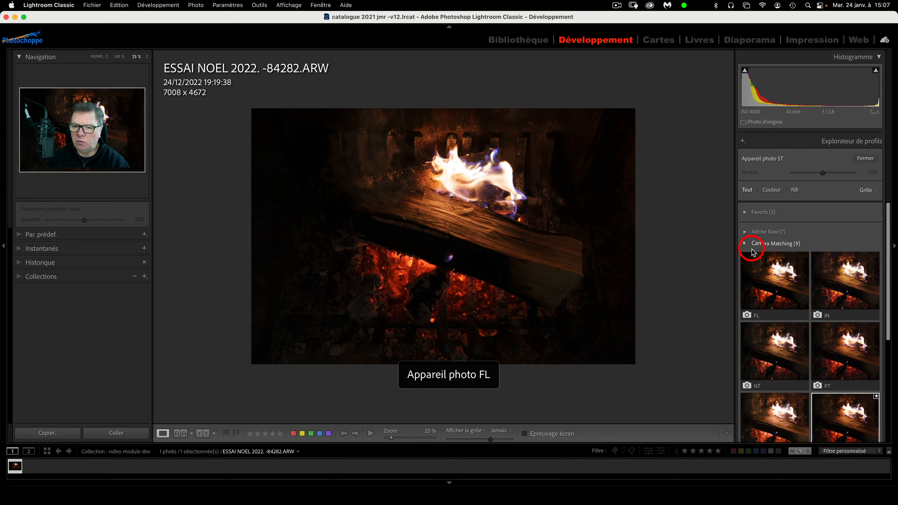
left_click(745, 244)
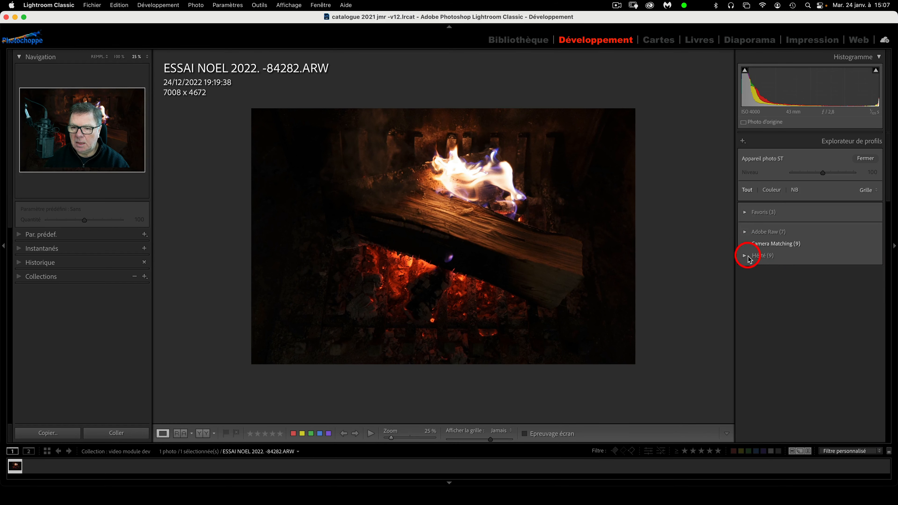
Look through the Hérité profile group, then close the Profile Browser
left_click(747, 258)
scroll(784, 294, "down", 2)
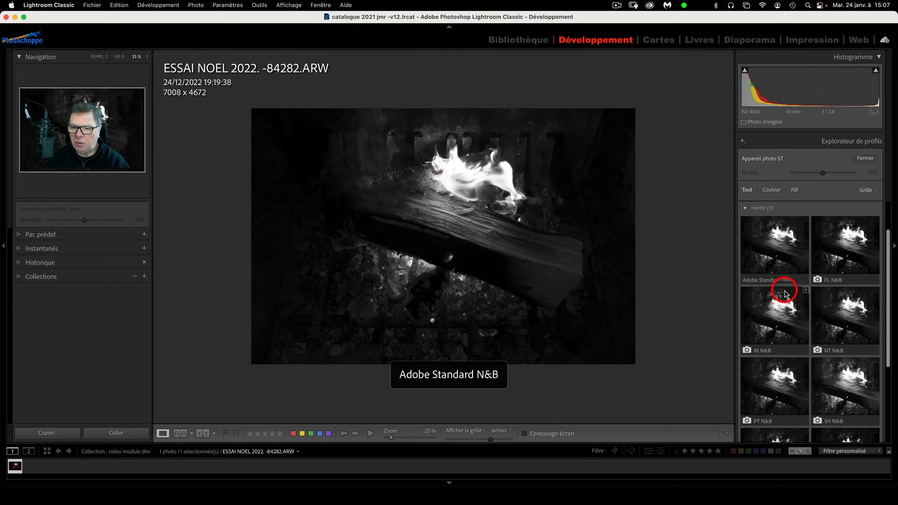
scroll(785, 294, "down", 2)
scroll(784, 293, "up", 3)
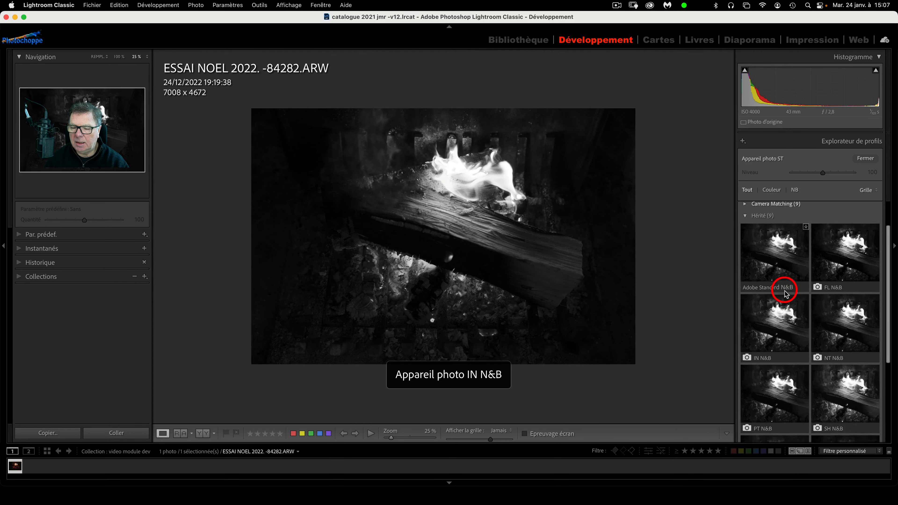
scroll(784, 293, "up", 3)
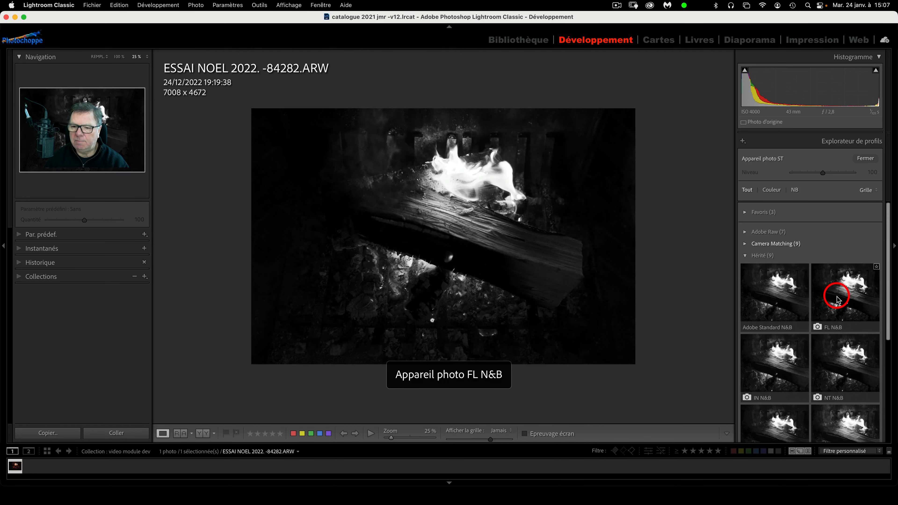
left_click(746, 256)
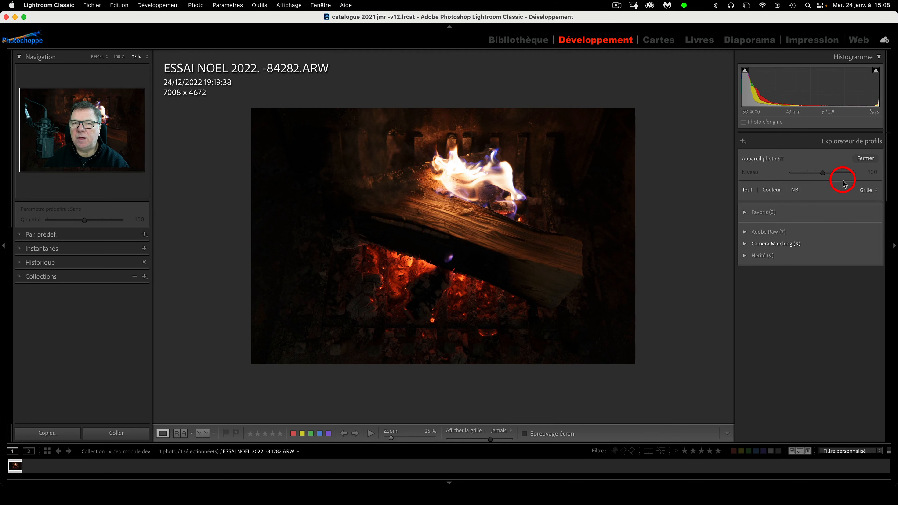
left_click(865, 159)
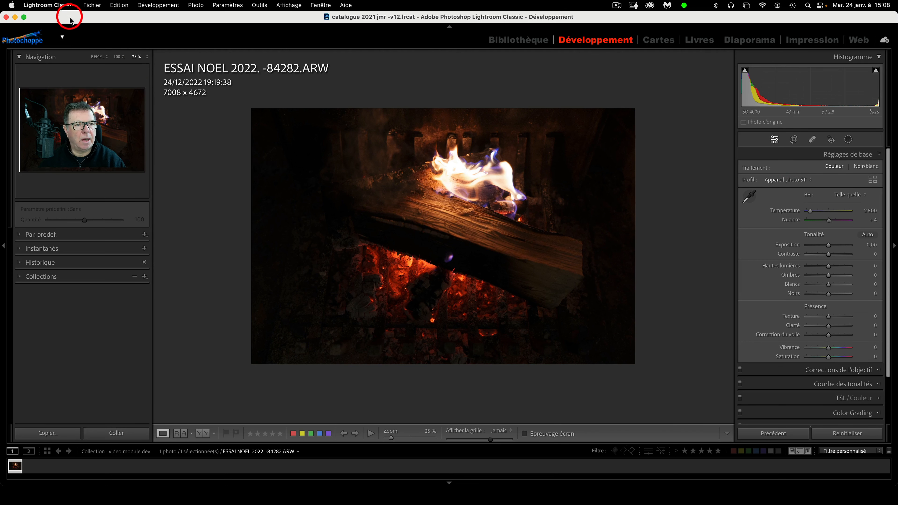
left_click(61, 6)
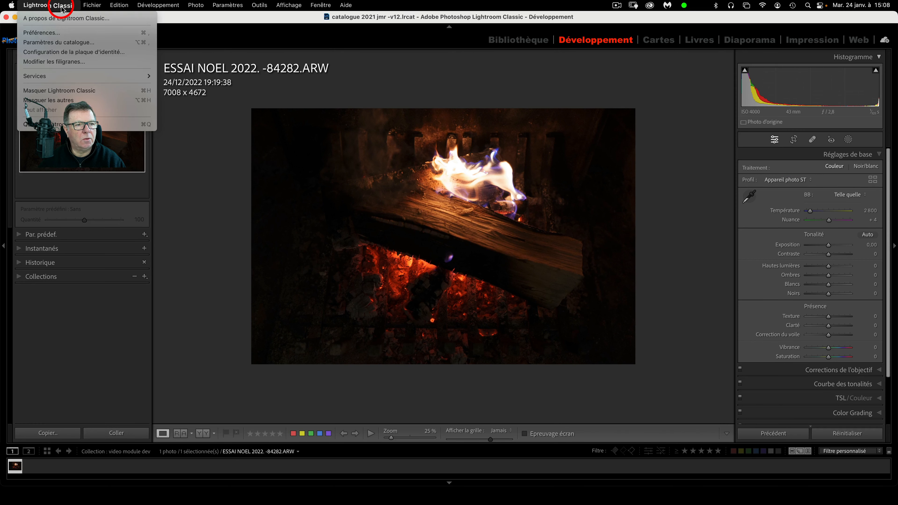
left_click(64, 34)
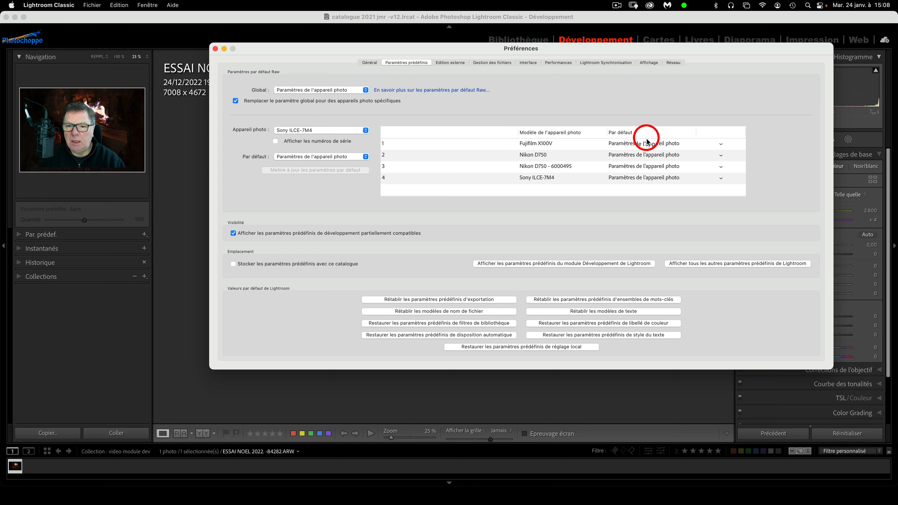
left_click(721, 144)
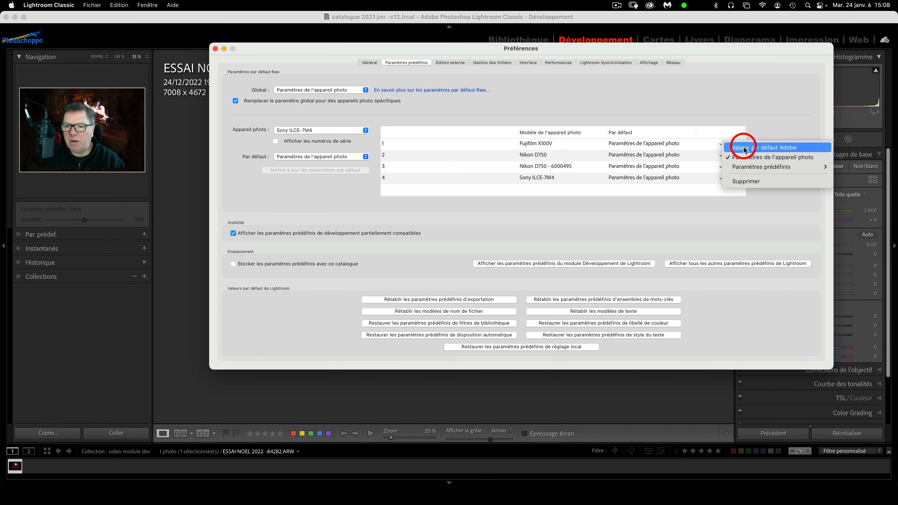
left_click(721, 146)
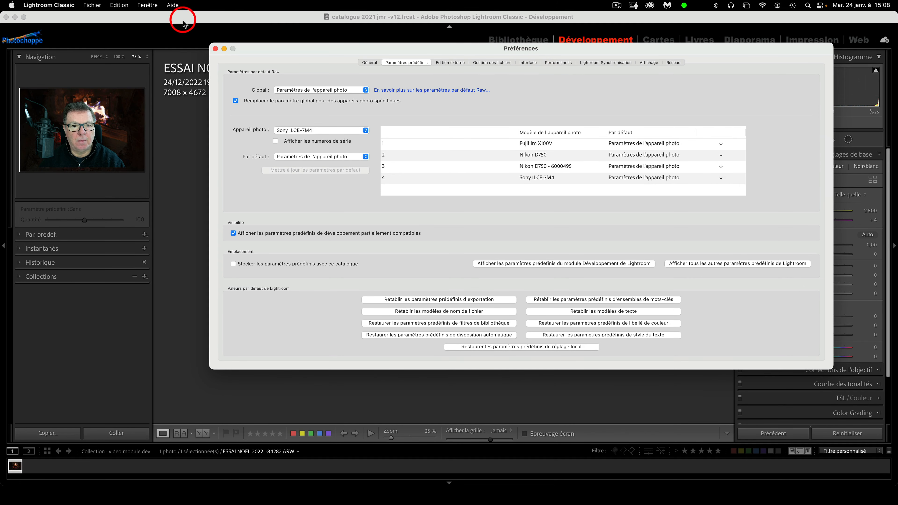
left_click(216, 49)
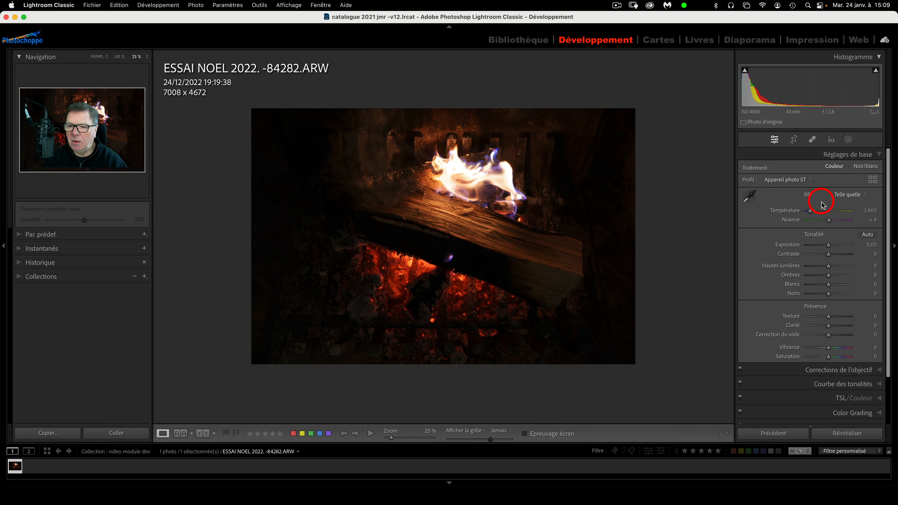
Set a custom white balance sampled with the eyedropper, ending at temperature 2 400, tint −3
left_click(866, 196)
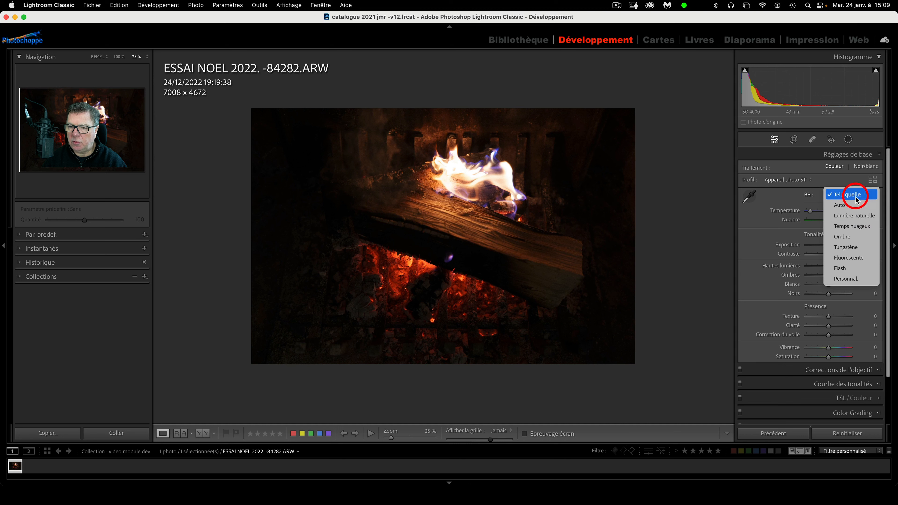
left_click(856, 197)
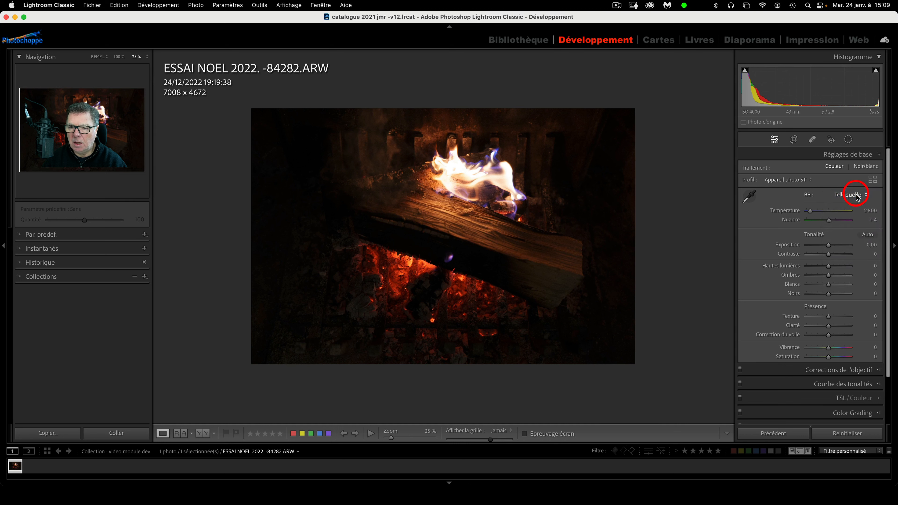
left_click(750, 198)
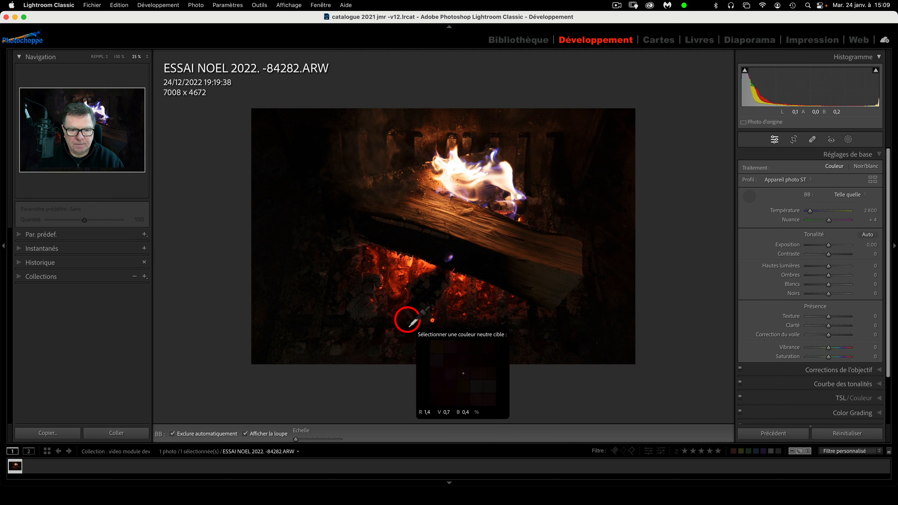
left_click(496, 179)
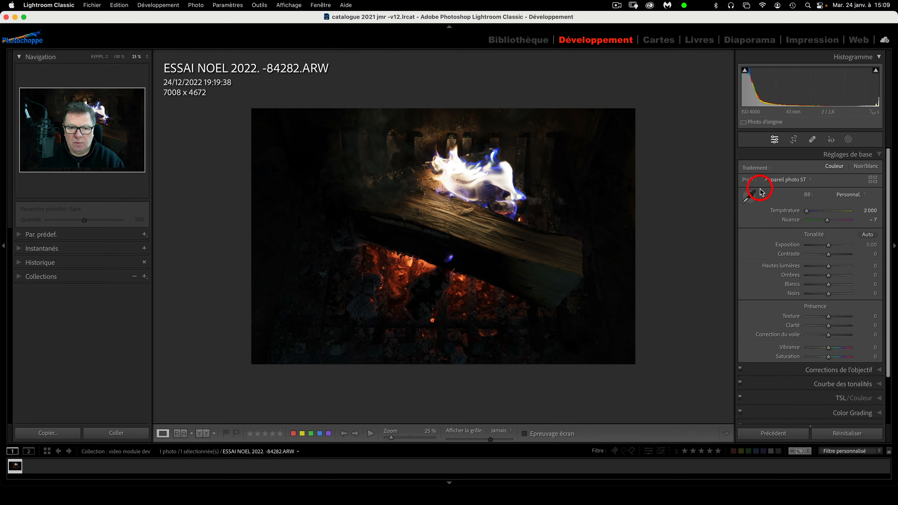
left_click_drag(806, 211, 809, 213)
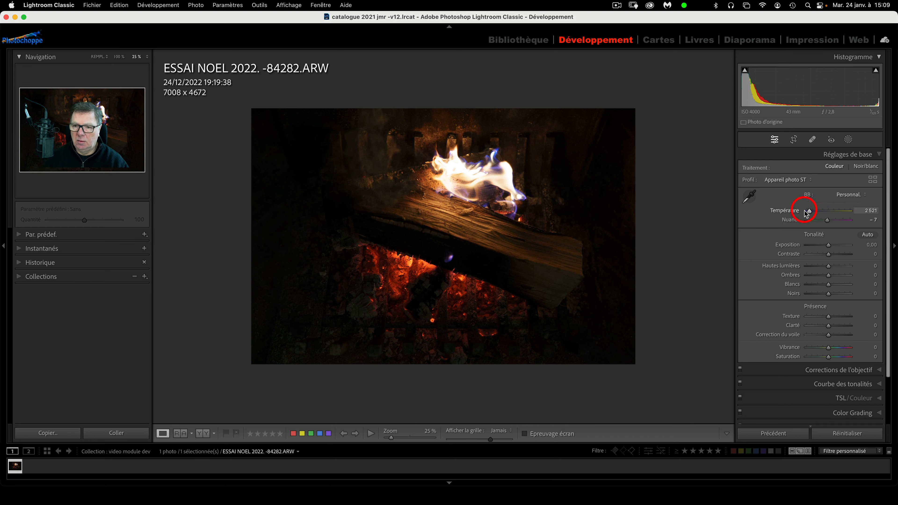
left_click(749, 196)
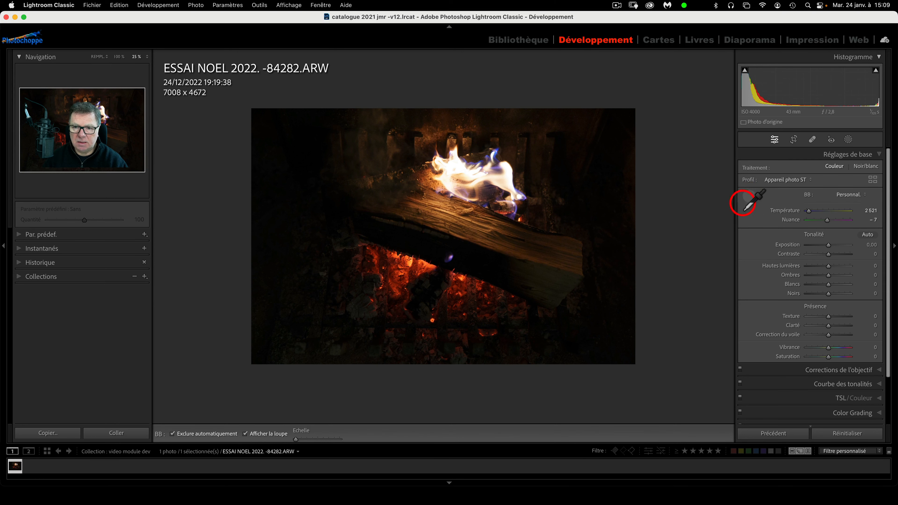
left_click(354, 307)
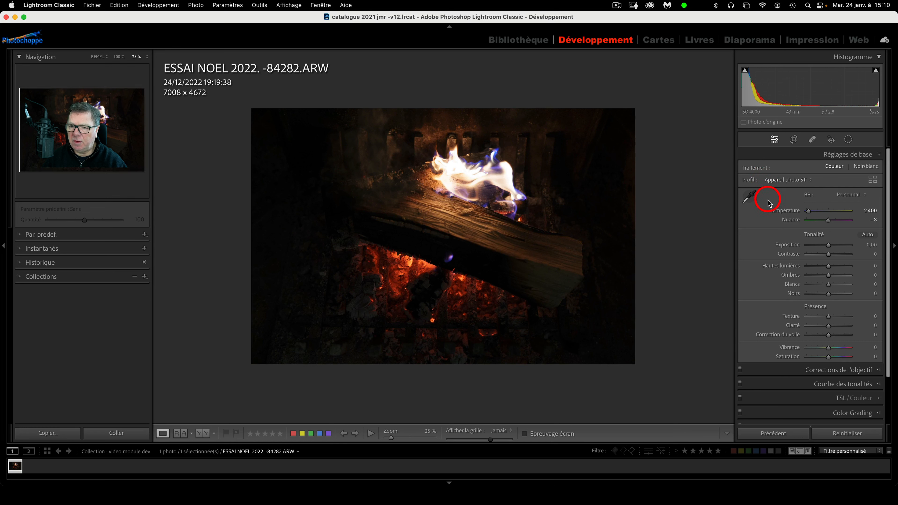
Apply Auto tone, then set exposure to +1,56, highlights −78 and shadows +85
left_click(869, 235)
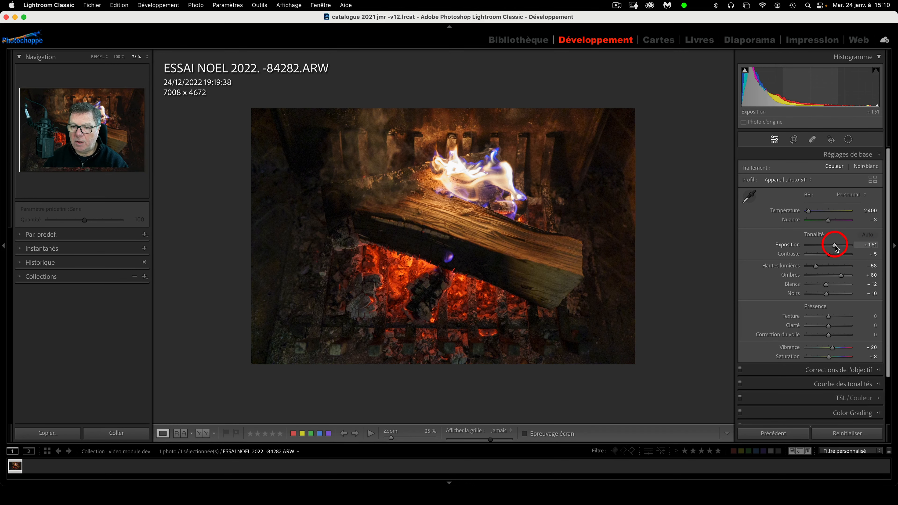
left_click_drag(835, 245, 836, 245)
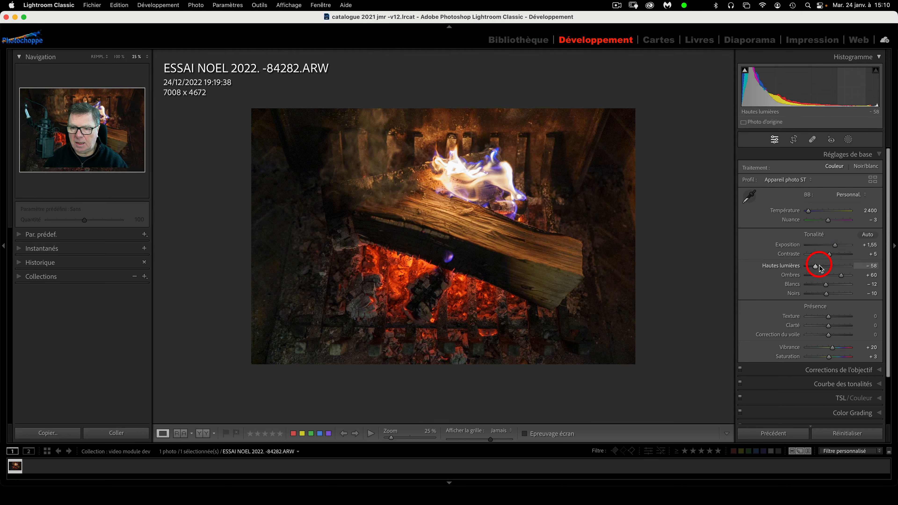
left_click_drag(817, 268, 812, 268)
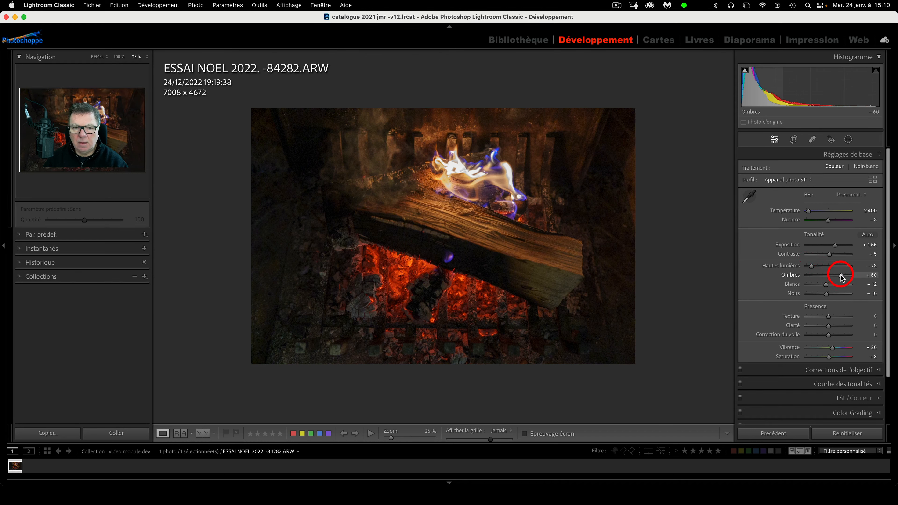
left_click_drag(842, 276, 847, 277)
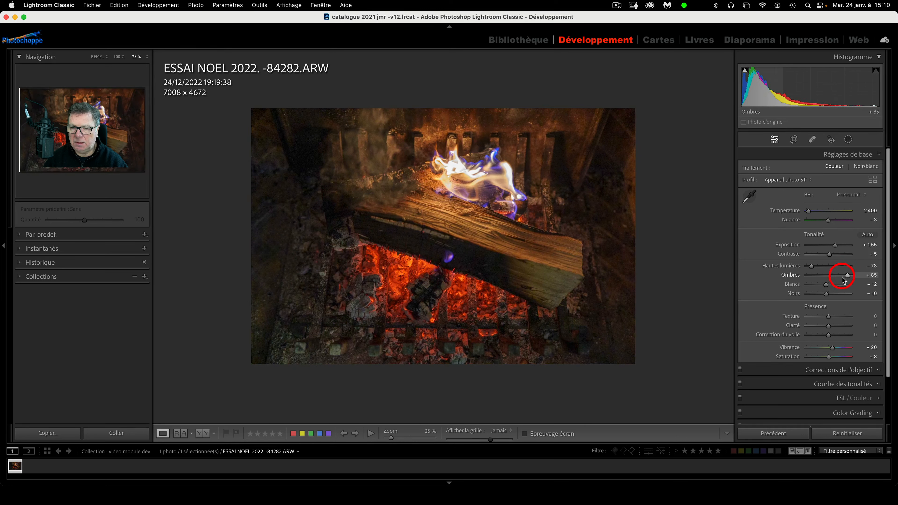
Fine-tune whites to +34 and blacks to −14
left_click_drag(827, 286, 837, 285)
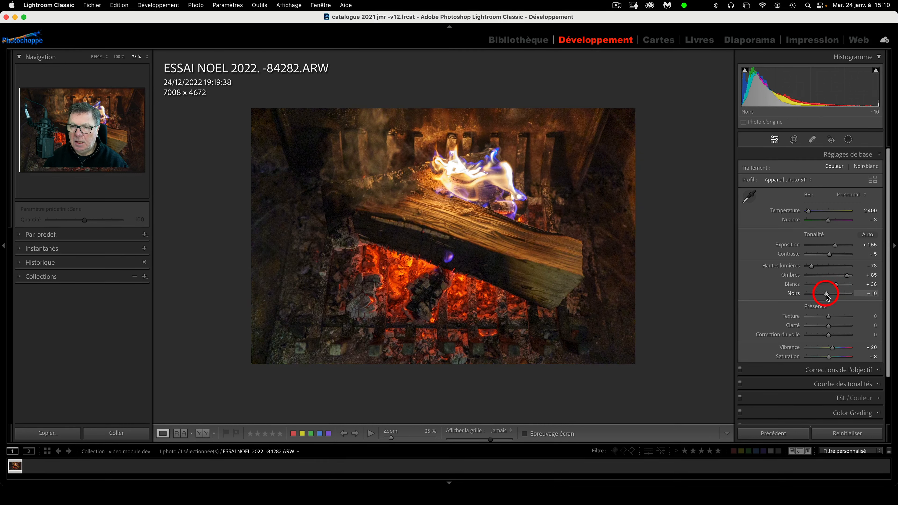
left_click_drag(836, 285, 859, 288)
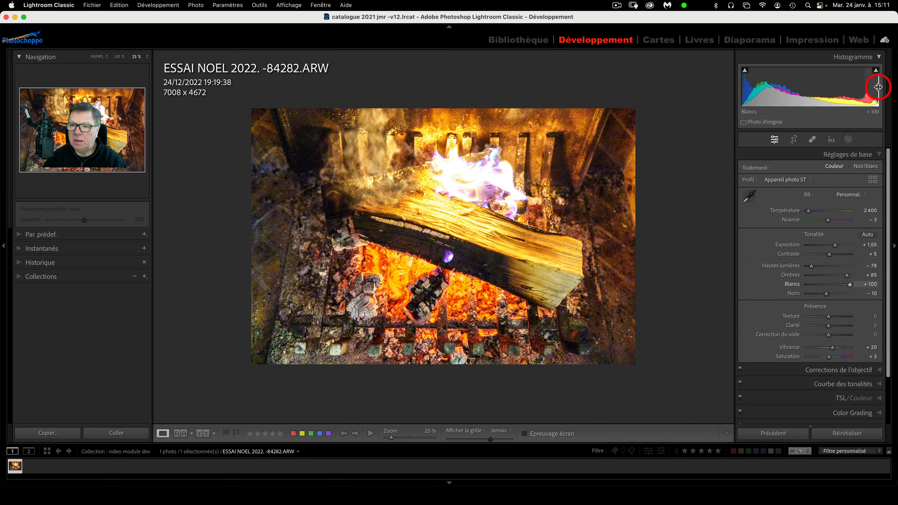
left_click(836, 285)
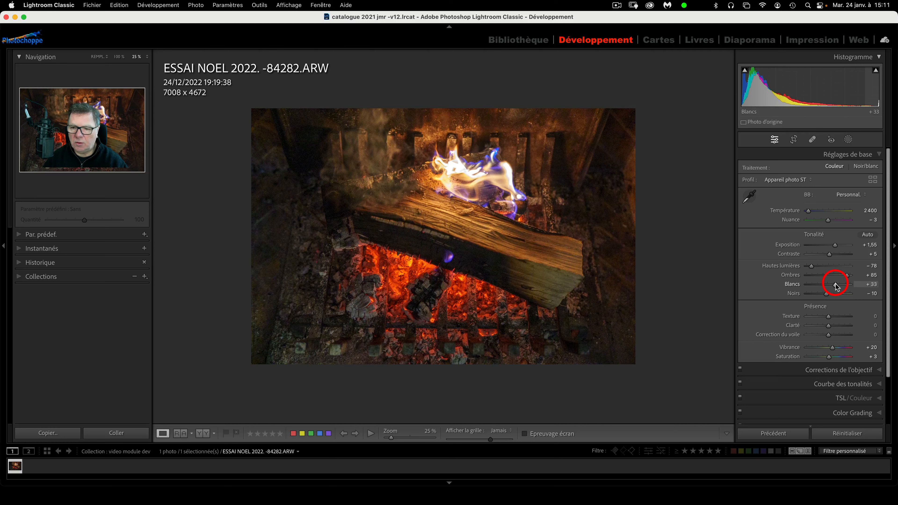
left_click_drag(836, 284, 825, 293)
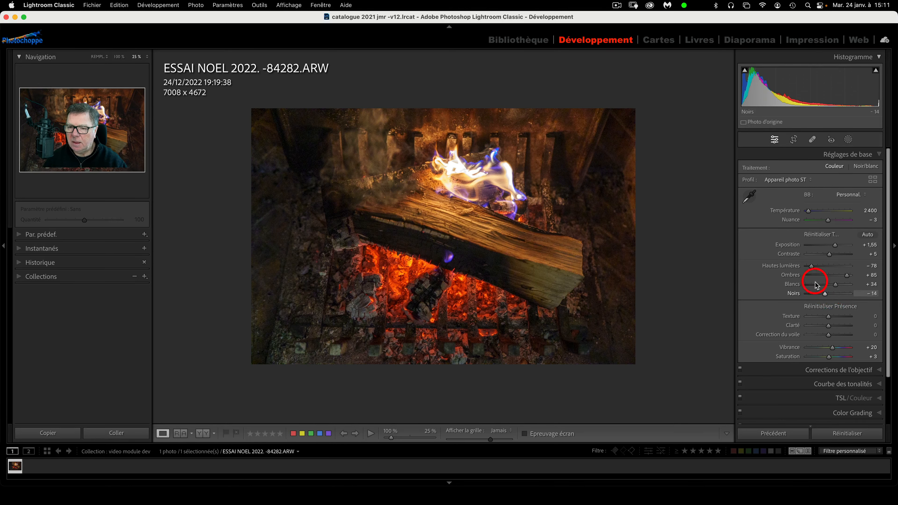
key("alt")
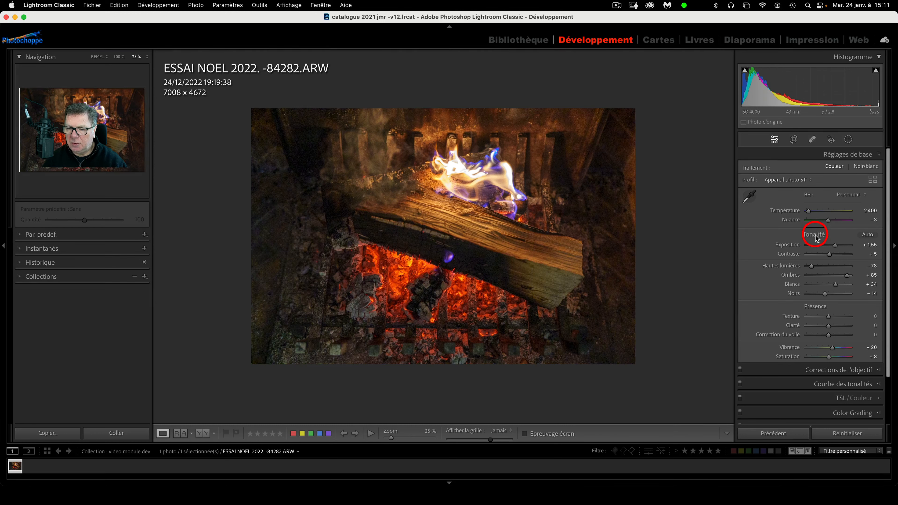
Using the clipping preview, set exposure +0,65, highlights −82, shadows +77, whites +35, blacks +20
key("alt")
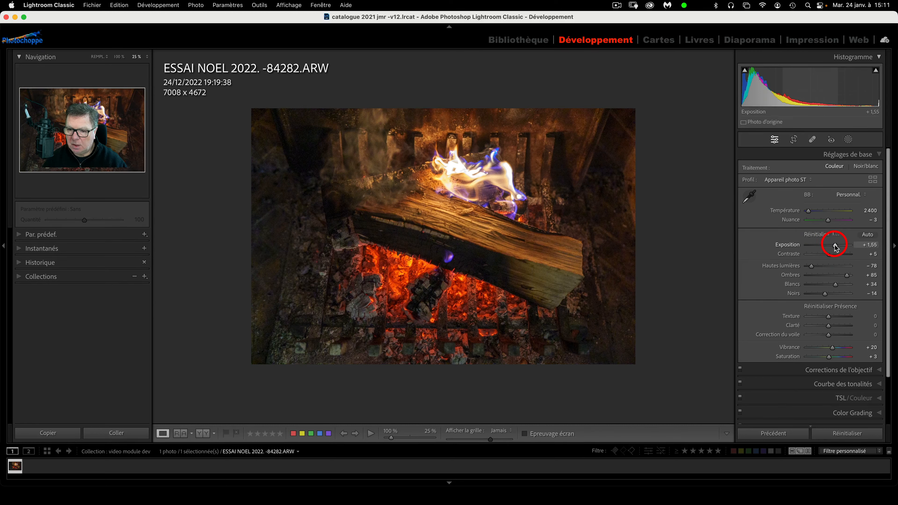
left_click(835, 245, "alt")
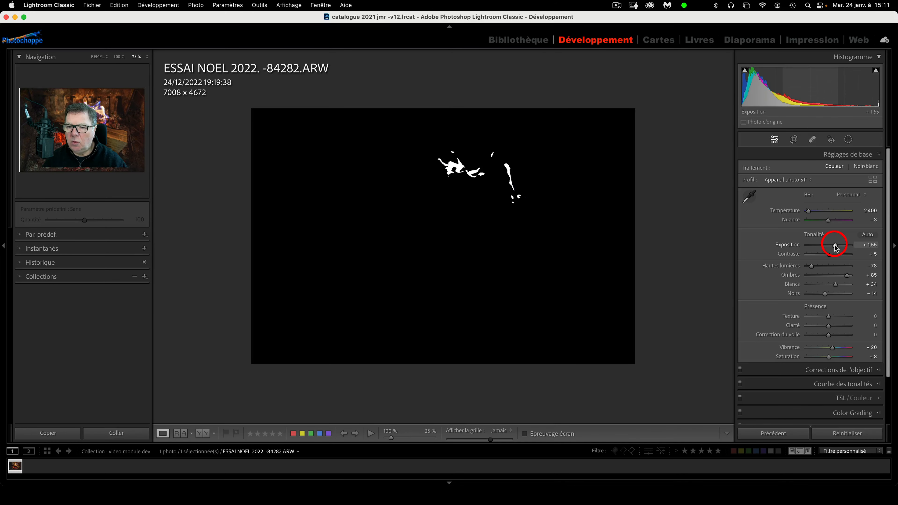
mouse_move(836, 246)
left_mouse_down()
mouse_move(849, 248)
mouse_move(832, 249)
left_mouse_up()
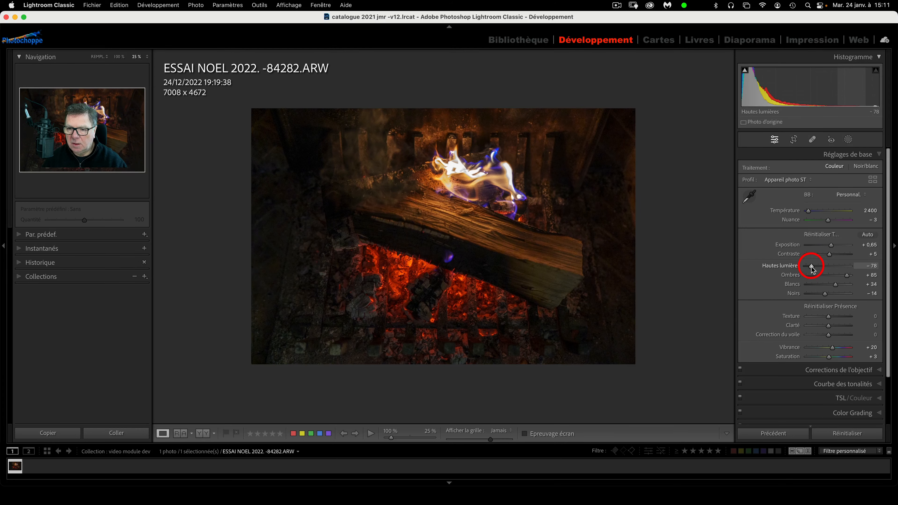
left_click_drag(812, 268, 835, 289)
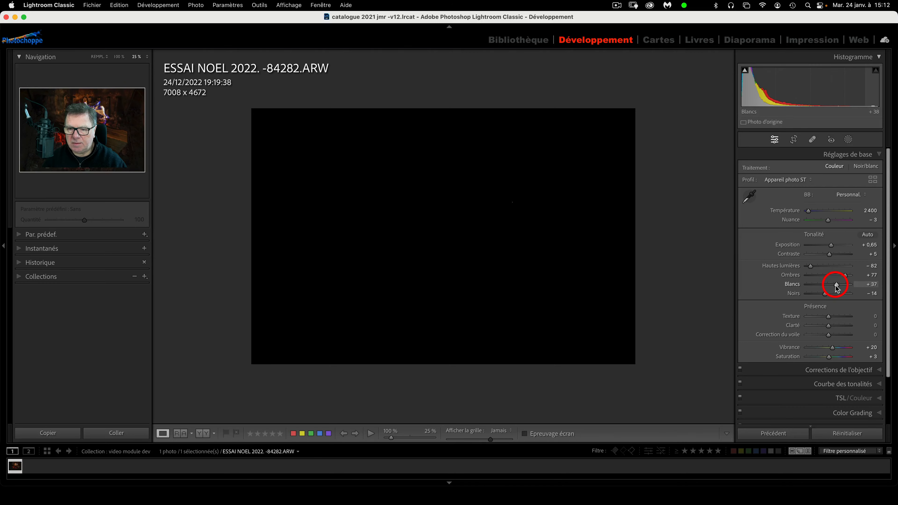
mouse_move(837, 288)
left_mouse_down()
mouse_move(812, 295)
mouse_move(829, 297)
left_mouse_up()
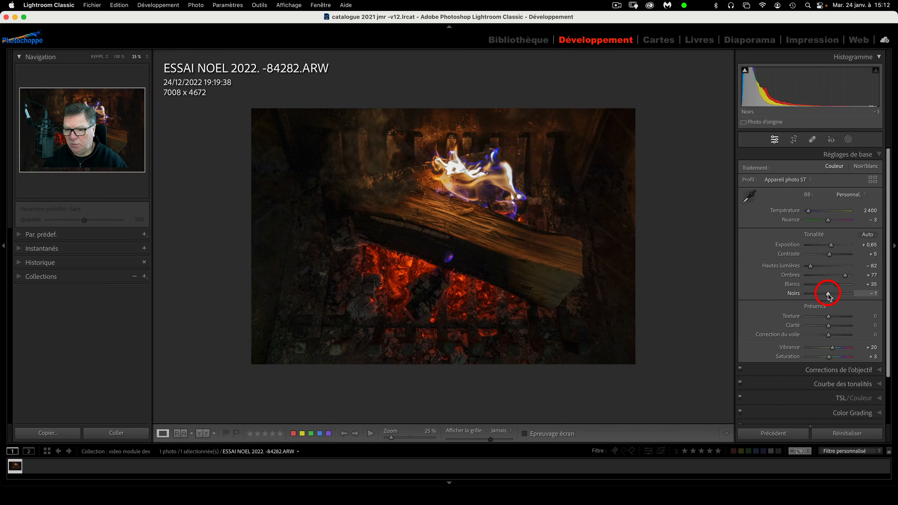
left_click_drag(829, 297, 834, 297)
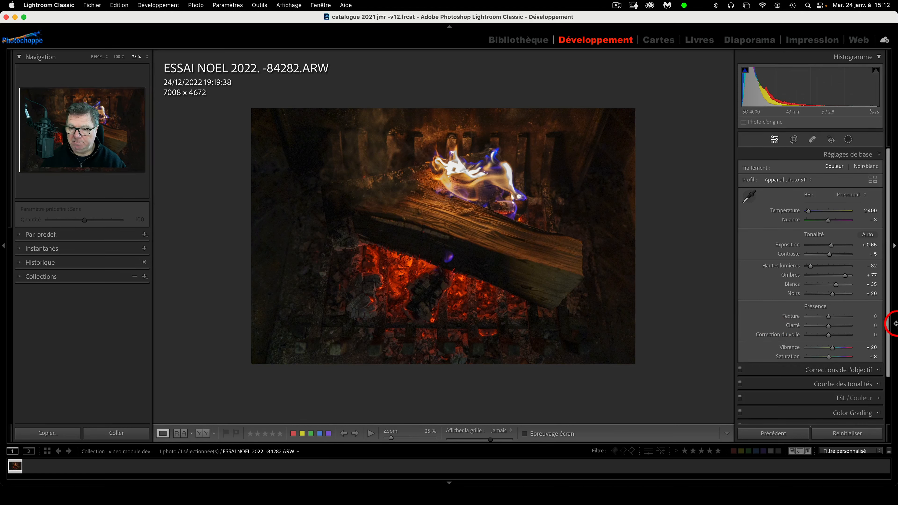
Inspect the embers at up to 200% zoom, then set Texture to +5 and Clarté to +9
scroll(796, 321, "down", 2)
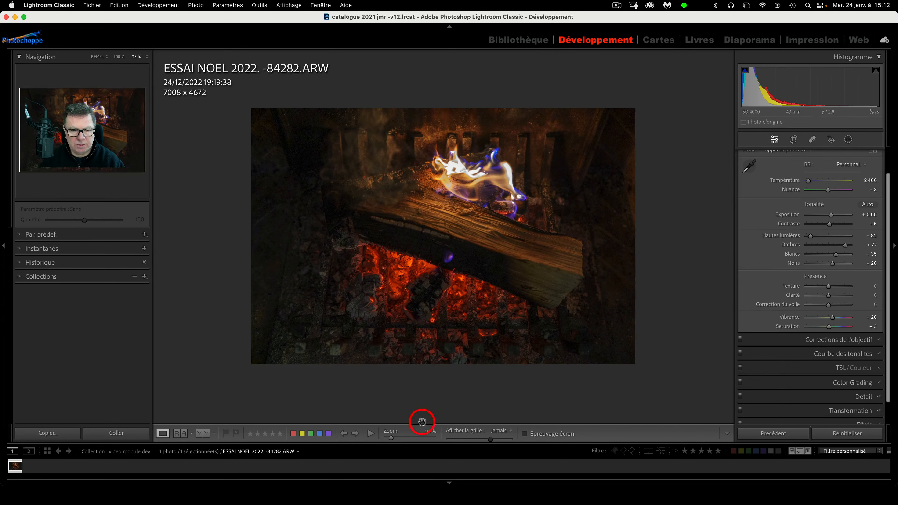
left_click(410, 438)
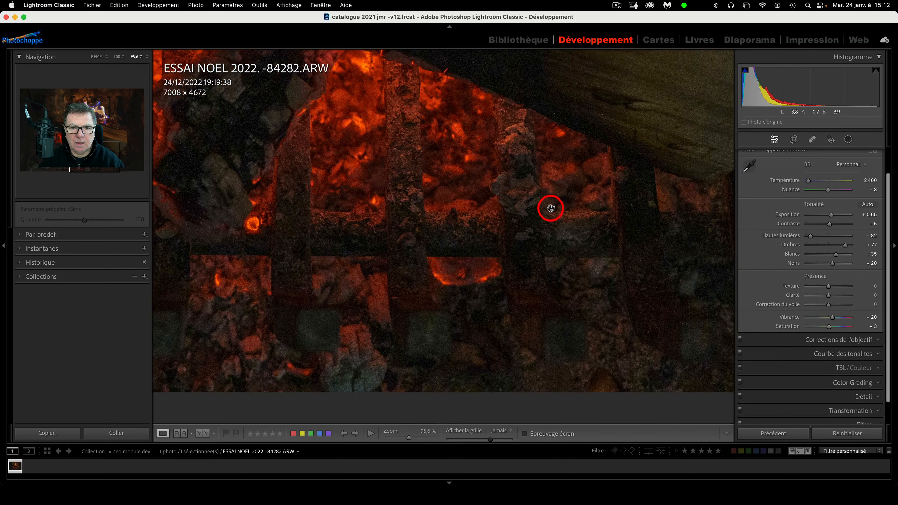
left_click_drag(551, 207, 455, 410)
left_click(416, 438)
left_click_drag(463, 227, 478, 407)
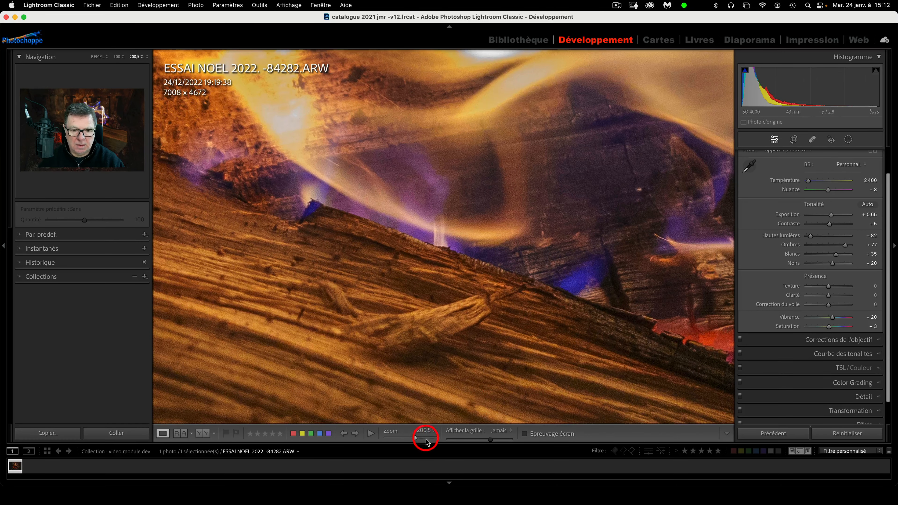
left_click(412, 438)
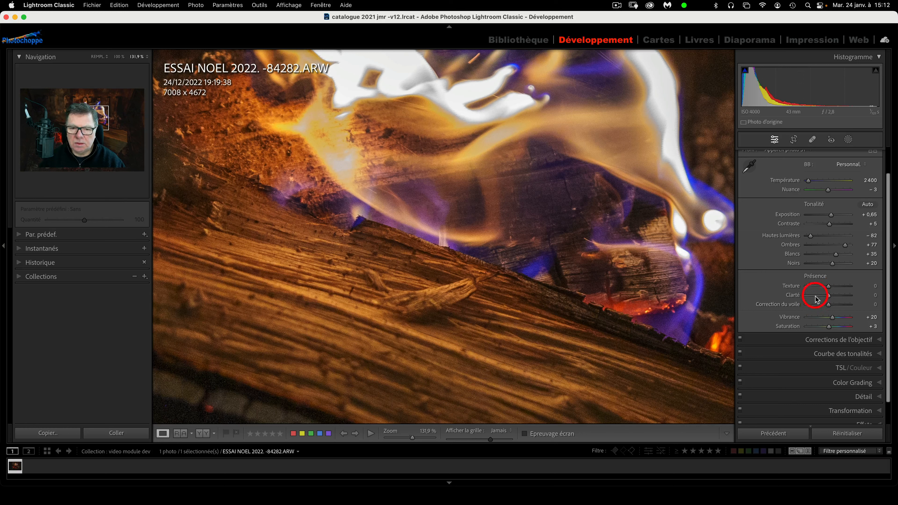
mouse_move(828, 286)
left_mouse_down()
mouse_move(849, 290)
mouse_move(830, 287)
left_mouse_up()
mouse_move(829, 295)
left_mouse_down()
mouse_move(844, 295)
mouse_move(800, 297)
mouse_move(830, 297)
left_mouse_up()
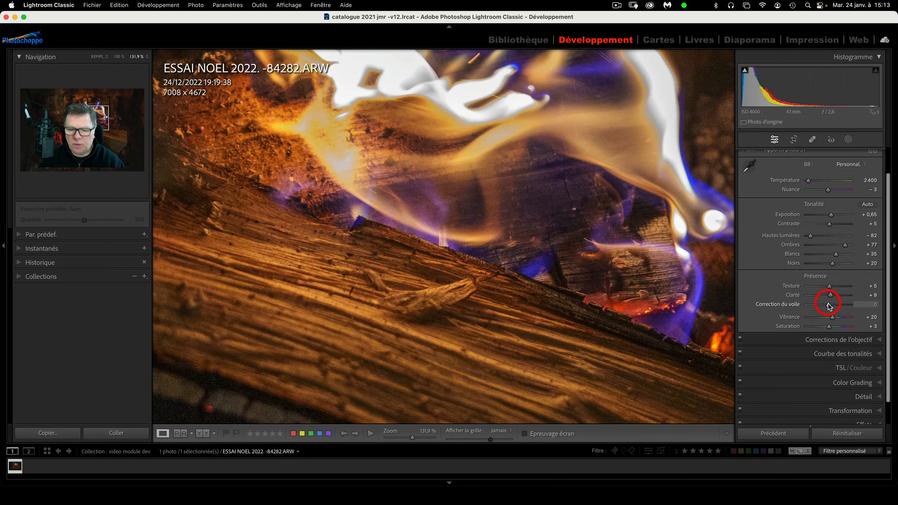
Test extreme Correction du voile values, settle on +3, and lower Vibrance from +20
key("super+minus")
key("super+minus")
key("super+minus")
key("super+minus")
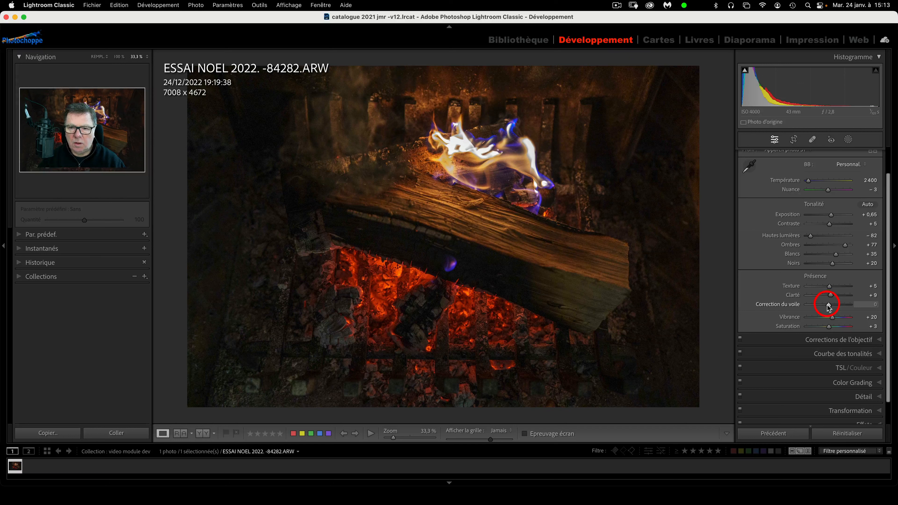
mouse_move(828, 307)
left_mouse_down()
mouse_move(849, 308)
mouse_move(829, 310)
left_mouse_up()
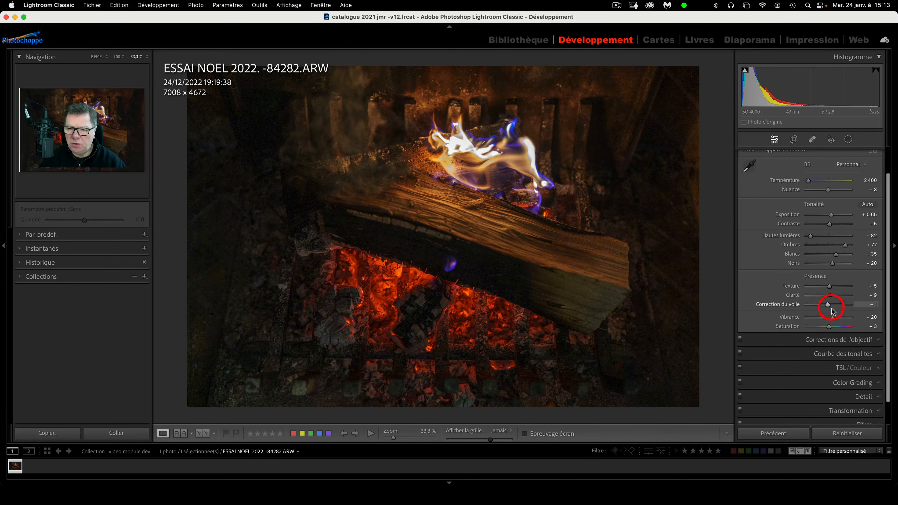
left_click_drag(828, 306, 807, 306)
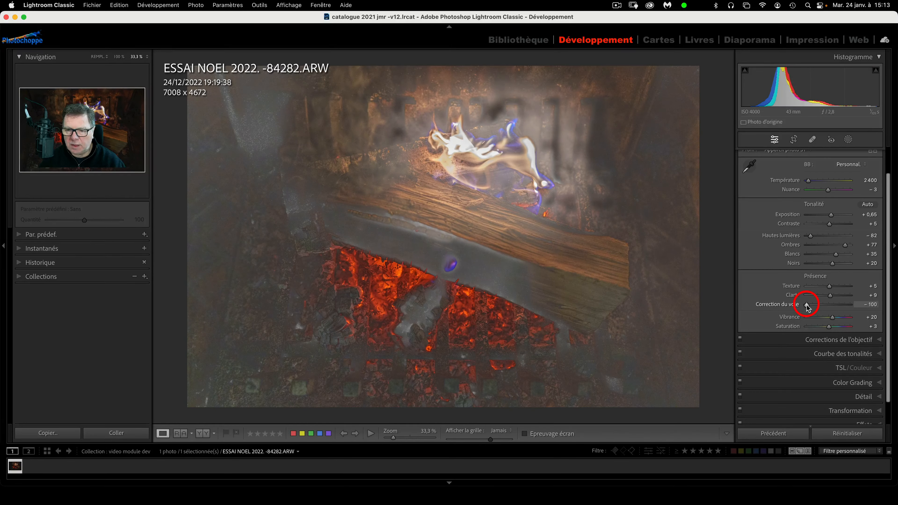
left_click_drag(807, 305, 829, 305)
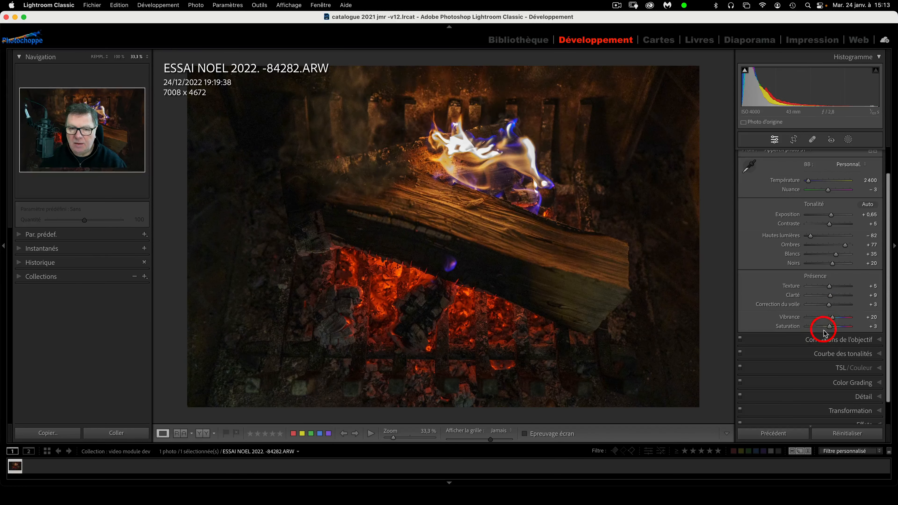
left_click_drag(832, 318, 830, 319)
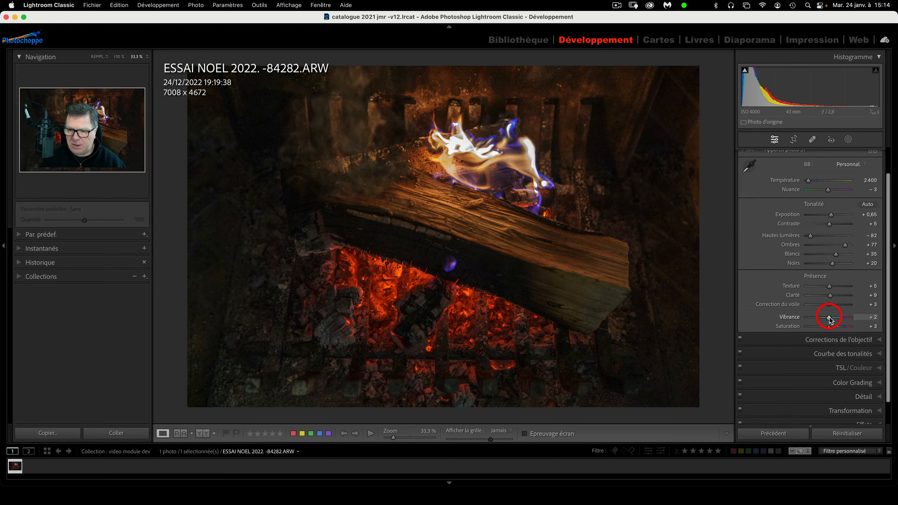
Test Vibrance at maximum while zoomed to 82.6% on the embers, then reset it
left_click_drag(830, 319, 862, 323)
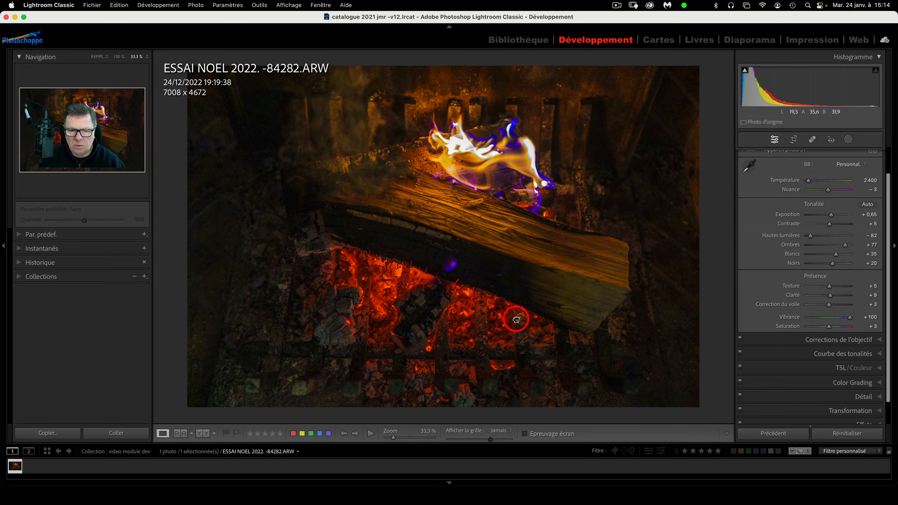
left_click(406, 439)
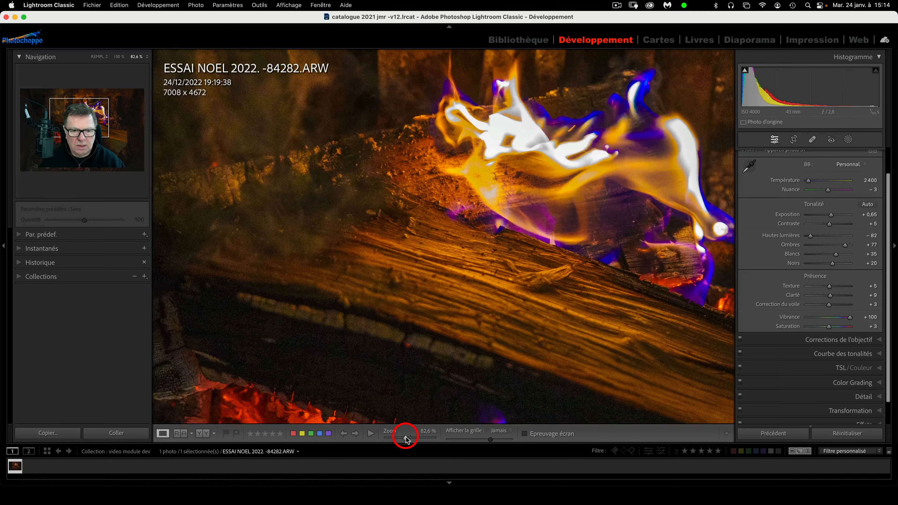
left_click_drag(423, 371, 575, 121)
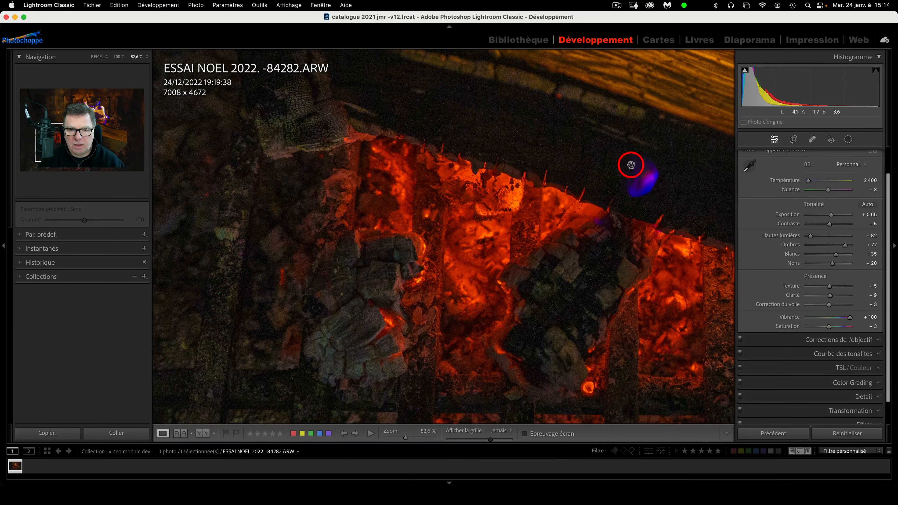
double_click(830, 318)
Push Saturation to +100, bring it back to +3, and view the whole photo
left_click_drag(829, 326, 872, 331)
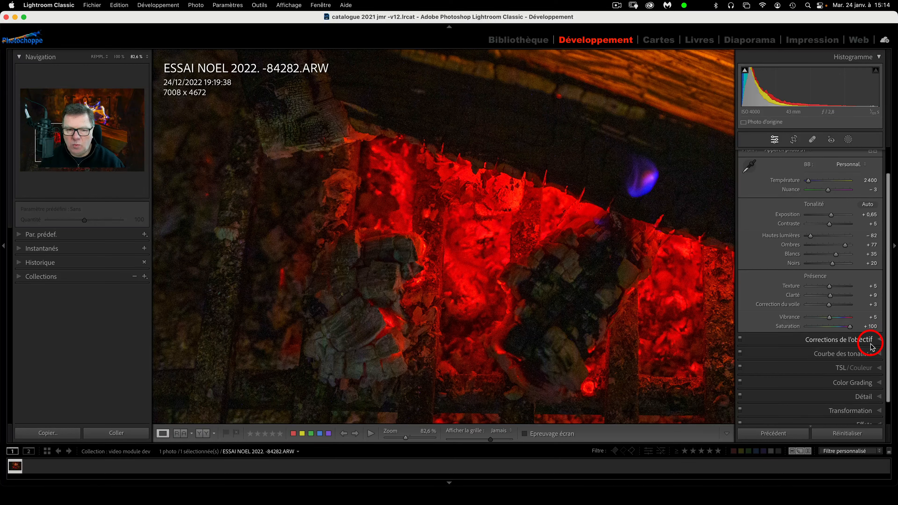
left_click(830, 327)
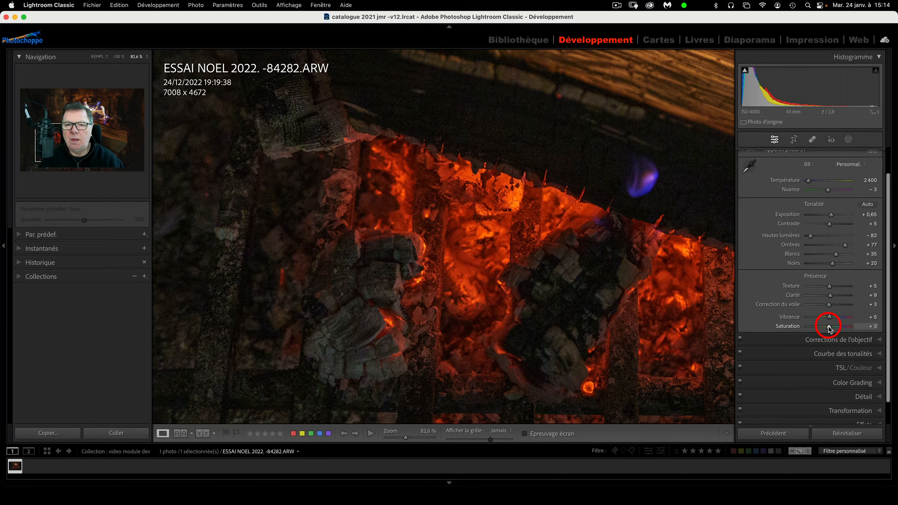
key("super+minus")
key("super+minus")
key("super+minus")
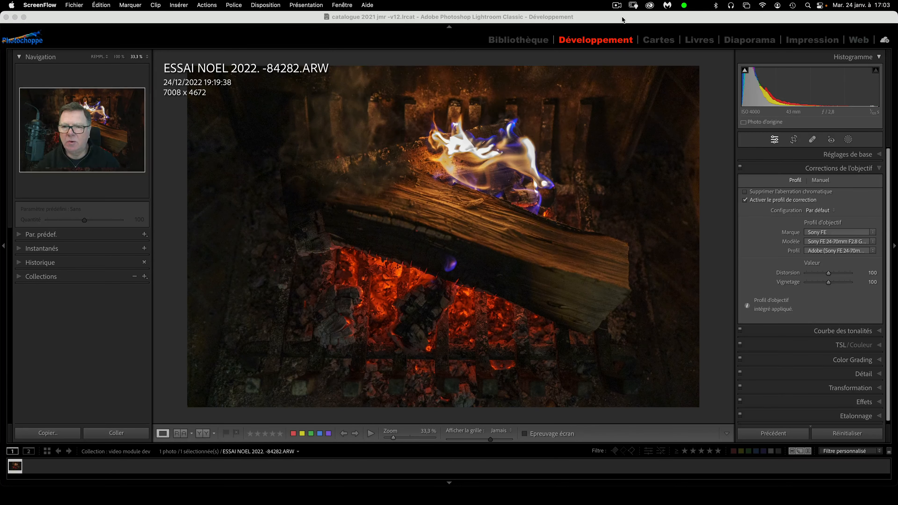
Expand Lens Corrections and try enabling chromatic aberration removal
left_click(792, 184)
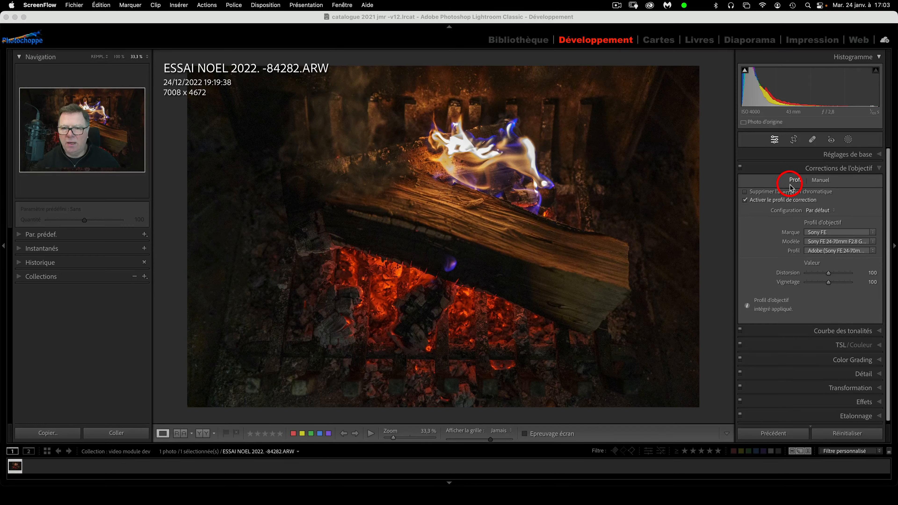
left_click(744, 193)
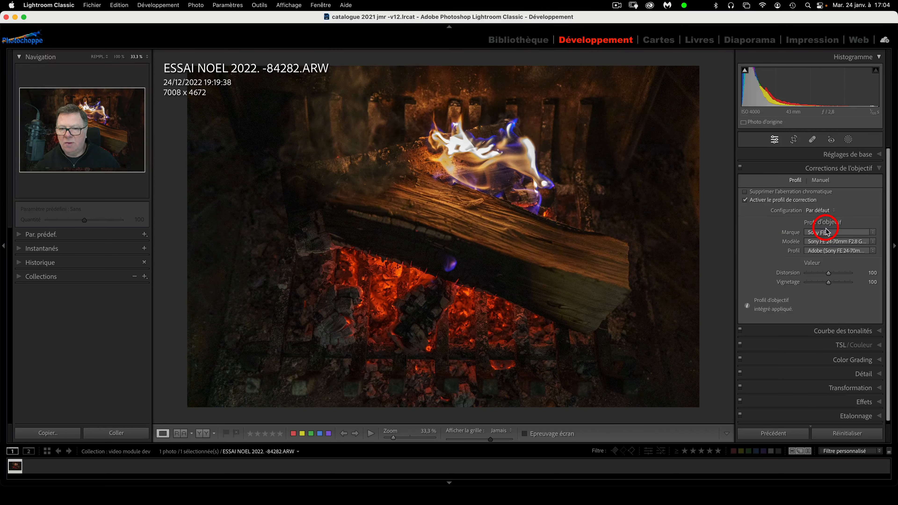
scroll(825, 233, "down", 1)
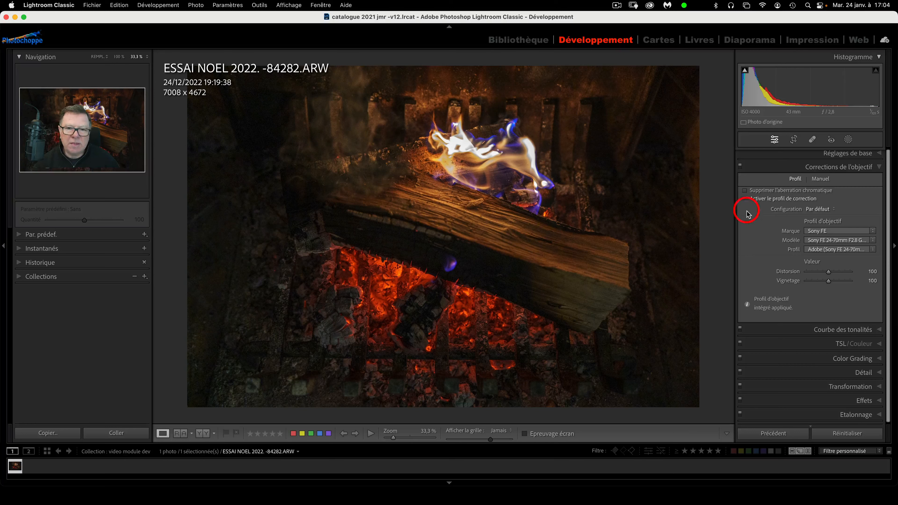
Toggle Enable Profile Corrections off and on to compare, leaving it enabled
left_click(745, 199)
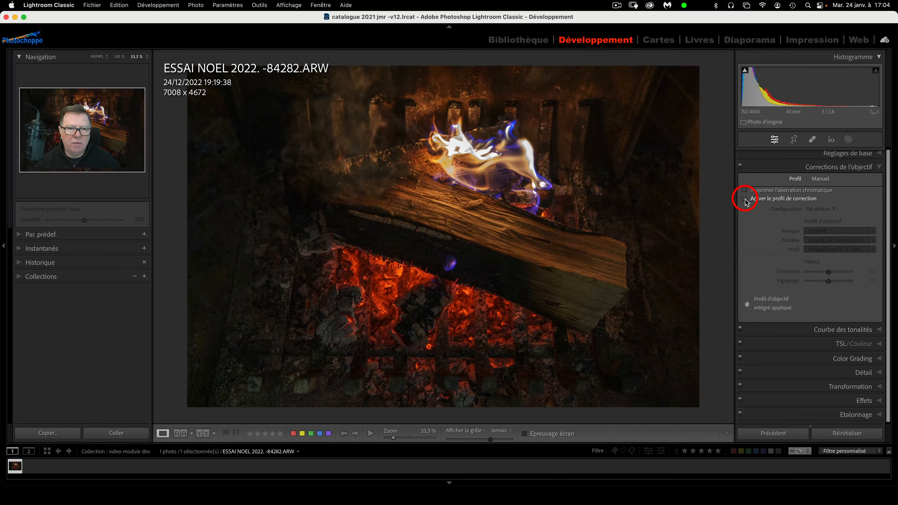
left_click(745, 199)
left_click(745, 199)
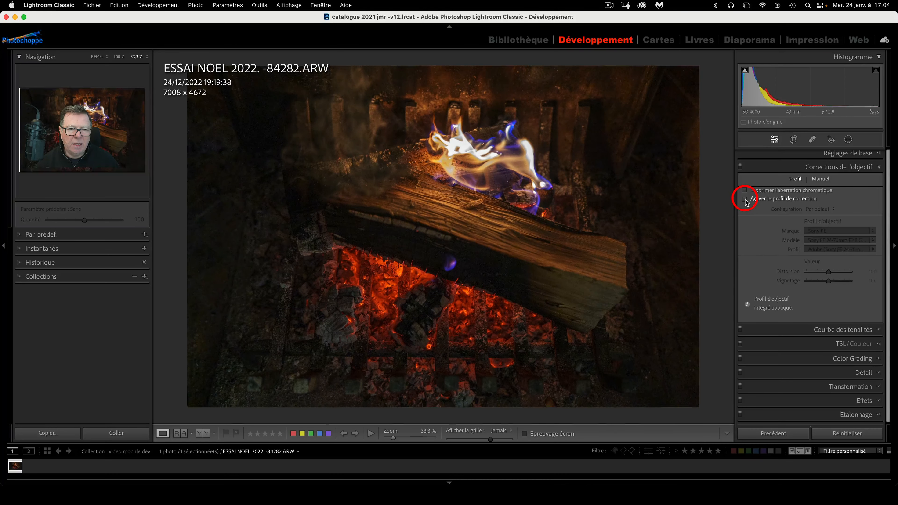
left_click(745, 199)
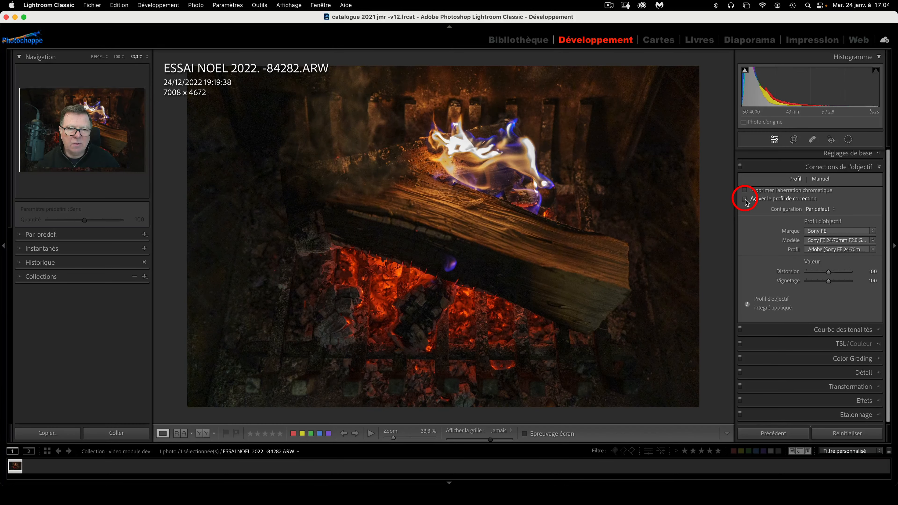
left_click(745, 198)
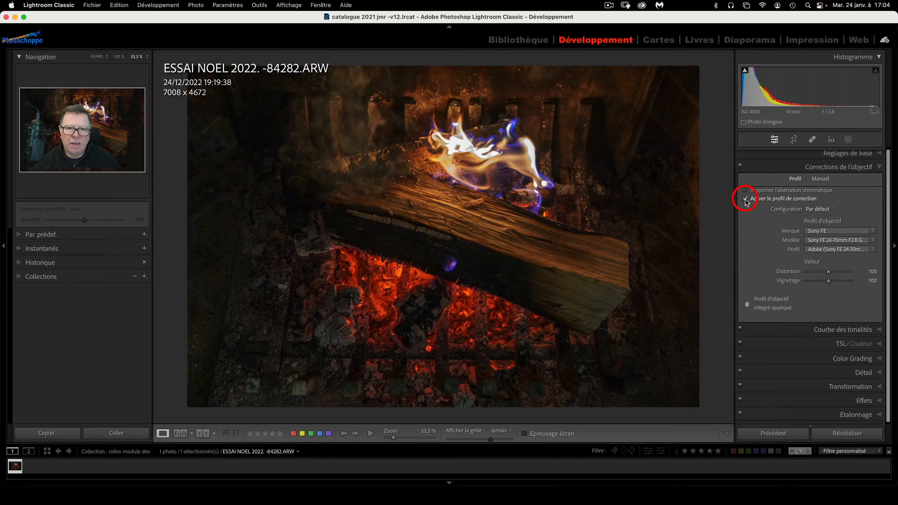
left_click(745, 199)
left_click(745, 200)
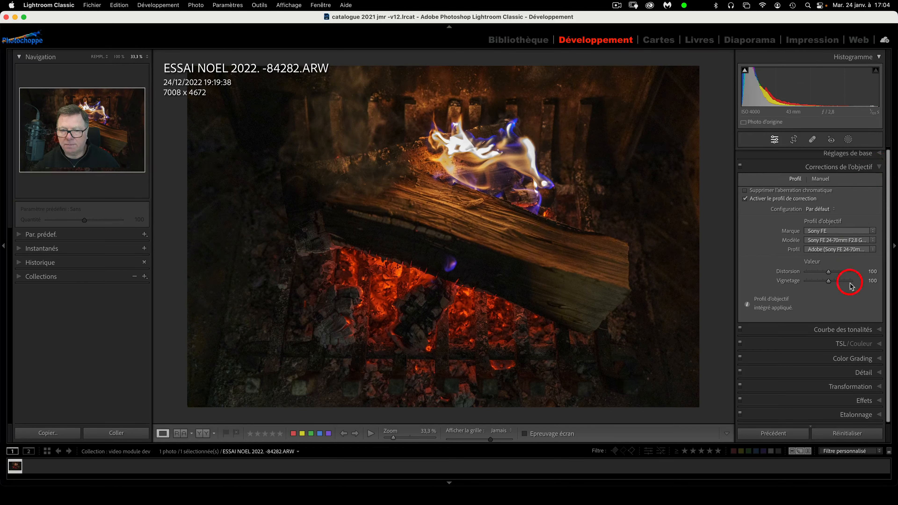
Read the embedded profile info, then choose Sony FE, FE 24-70mm F2.8 GM II, Adobe profile
left_click(747, 307)
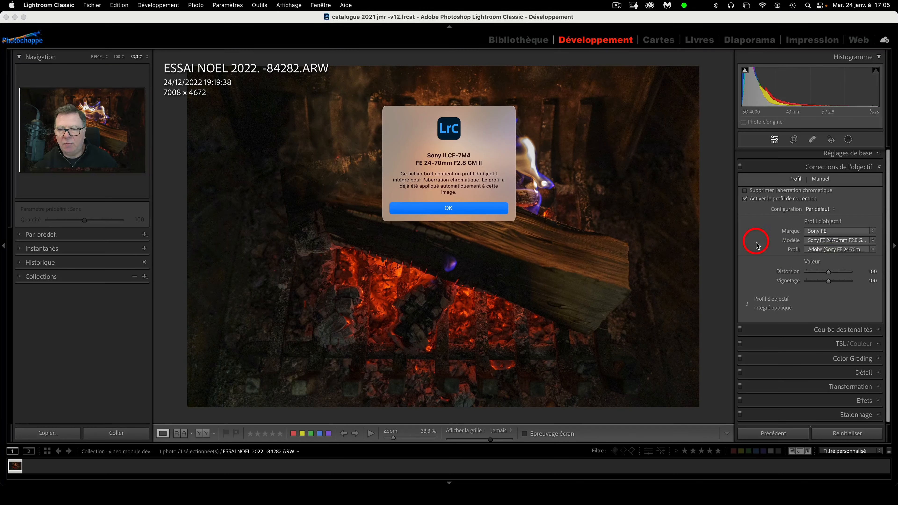
left_click(501, 208)
left_click(840, 232)
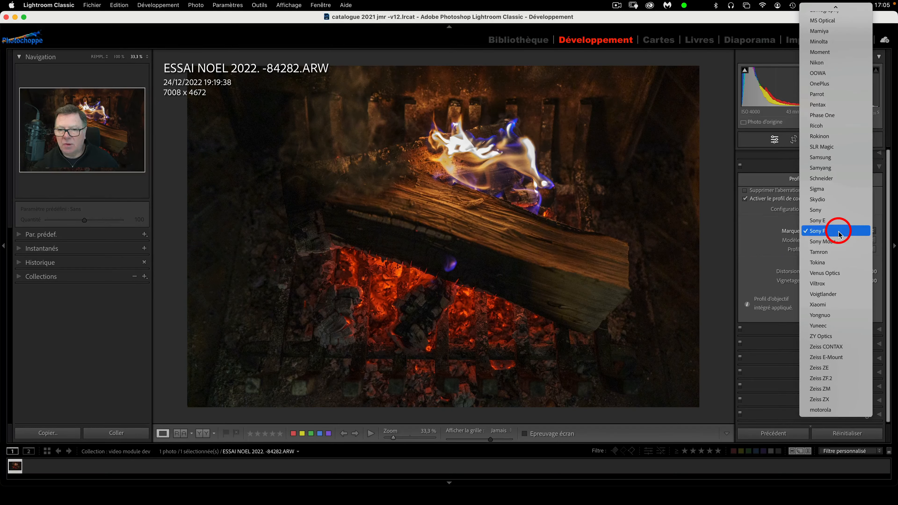
left_click(838, 232)
left_click(839, 232)
left_click(840, 232)
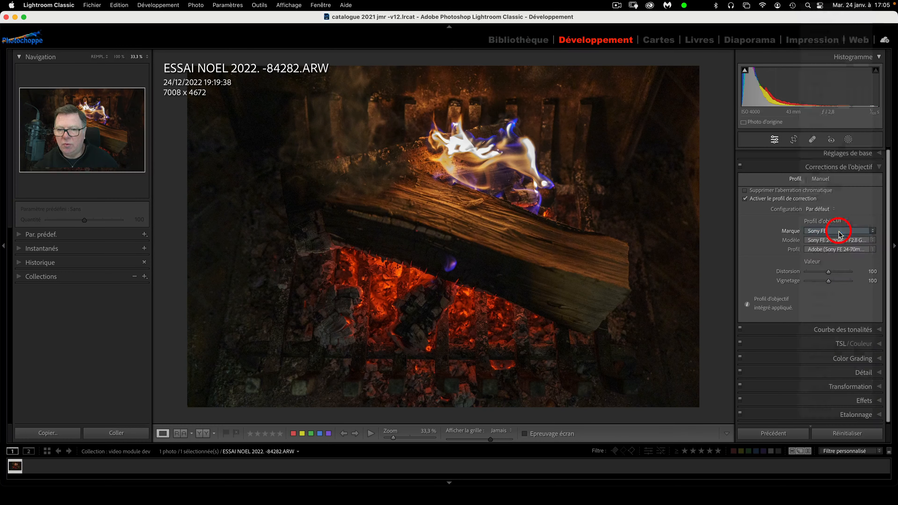
left_click(855, 241)
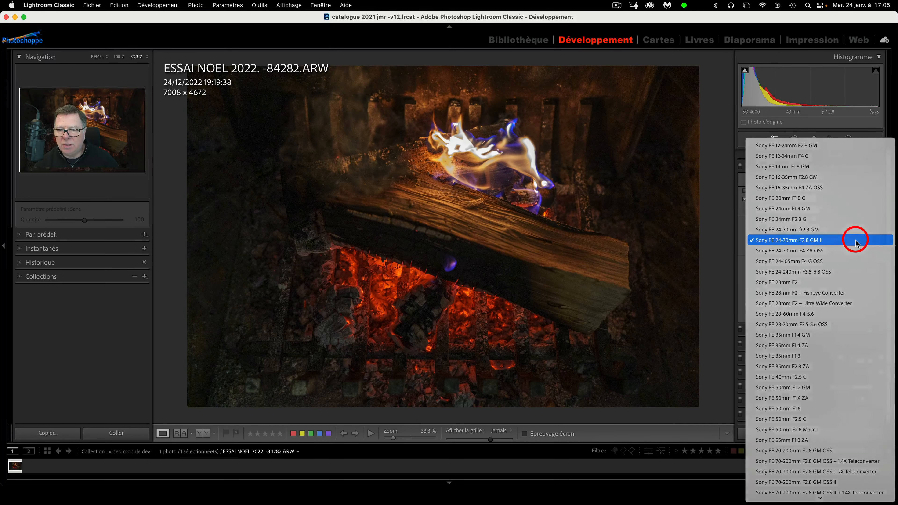
left_click(856, 243)
left_click(859, 251)
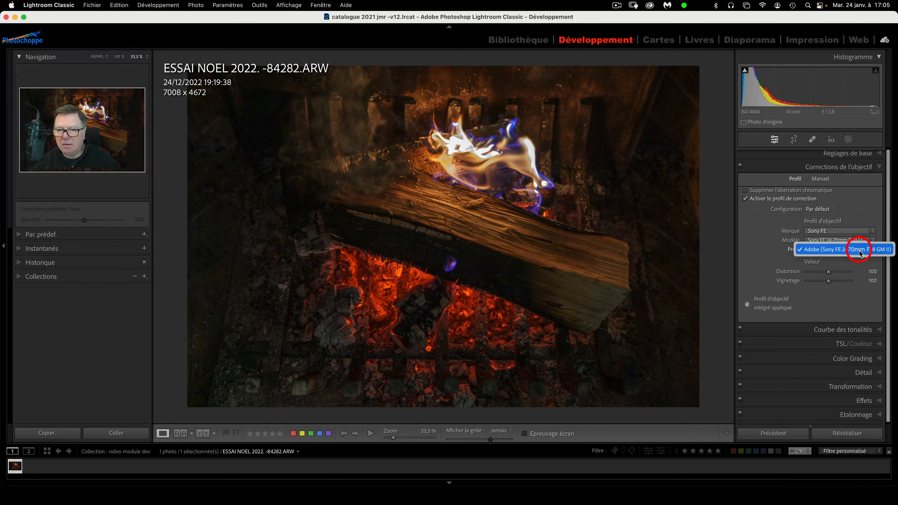
left_click(756, 252)
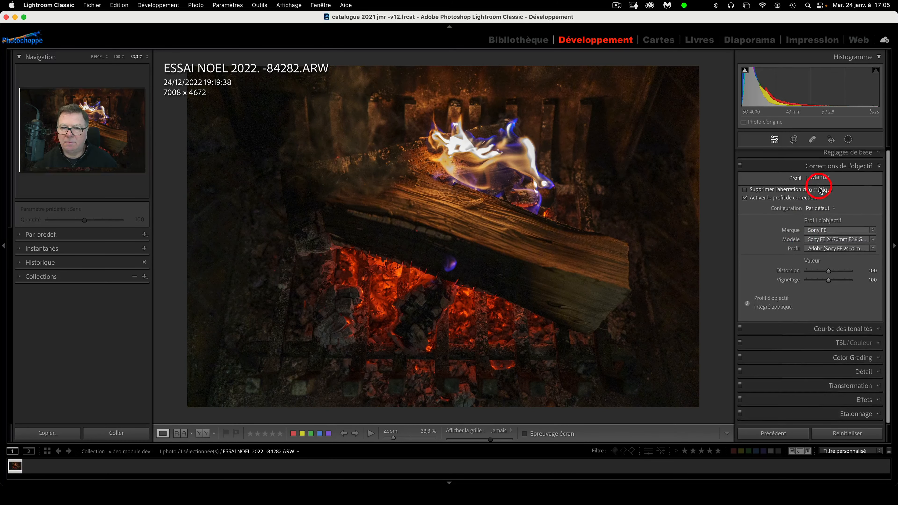
Set manual purple defringing to 6 (hue 28/68) and vignetting +3 with midpoint 52
left_click(821, 179)
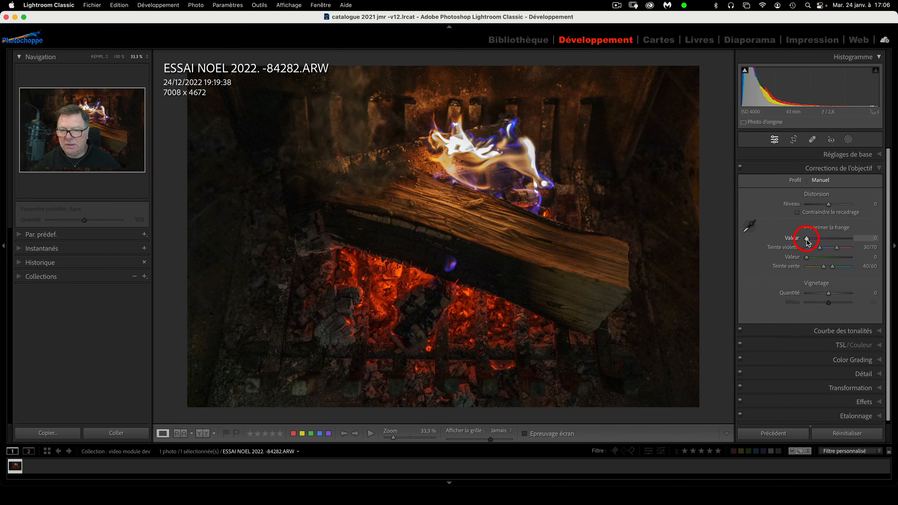
left_click_drag(807, 242, 816, 242)
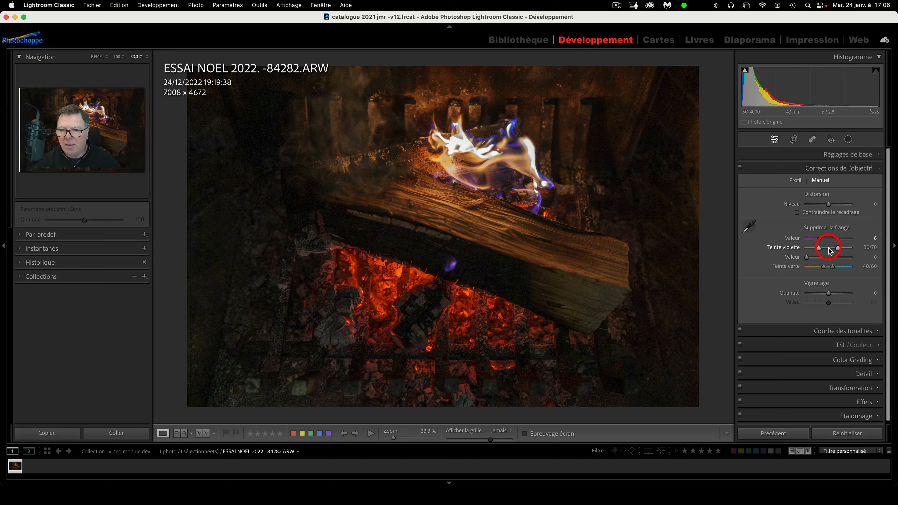
mouse_move(828, 250)
left_mouse_down()
mouse_move(841, 251)
mouse_move(830, 251)
left_mouse_up()
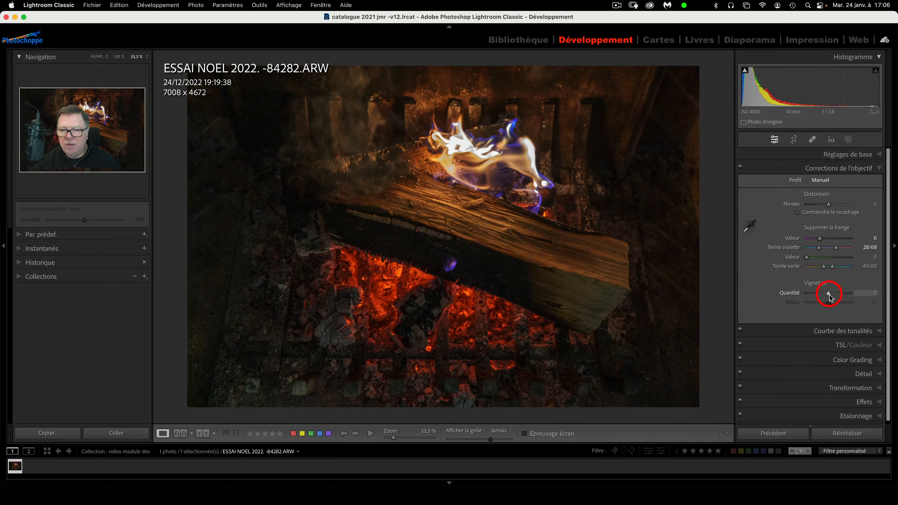
mouse_move(829, 295)
left_mouse_down()
mouse_move(867, 297)
mouse_move(764, 297)
mouse_move(841, 303)
mouse_move(813, 304)
mouse_move(831, 305)
left_mouse_up()
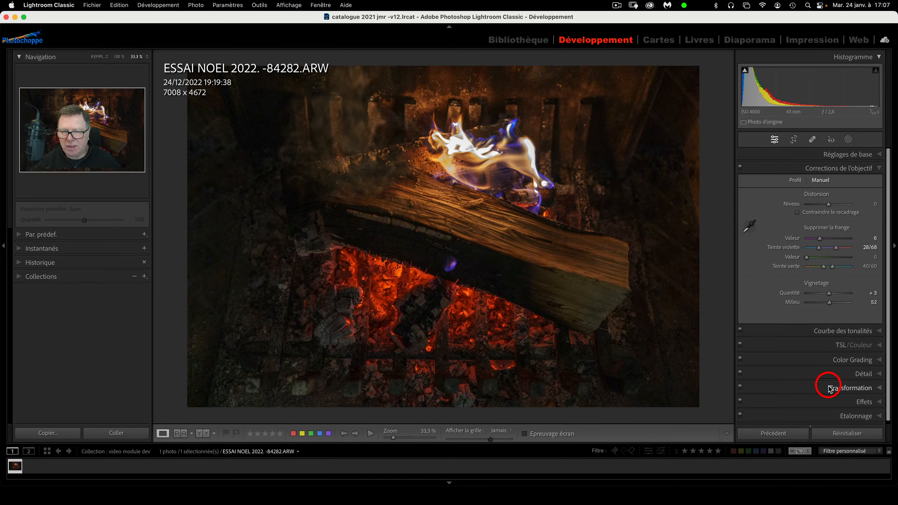
left_click(798, 180)
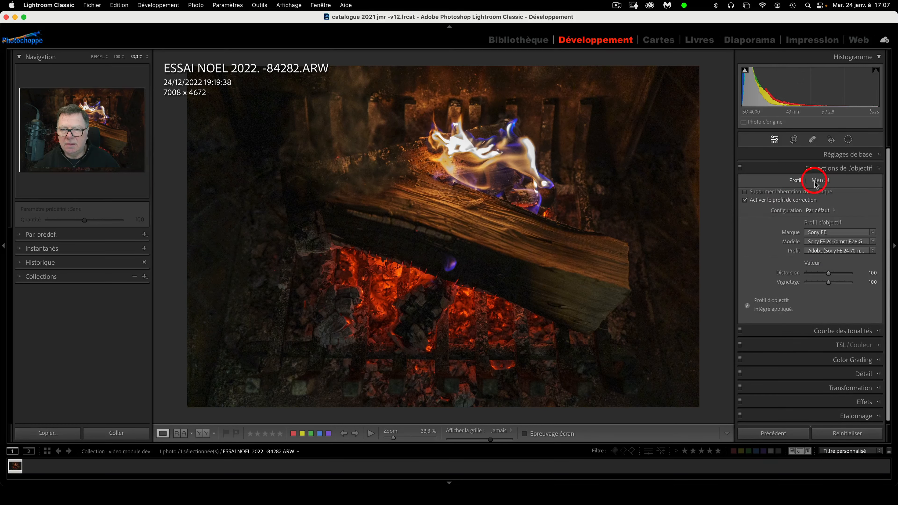
Expand Courbe des tonalités, set Hautes lumières to −2, and select the red channel curve
left_click(880, 168)
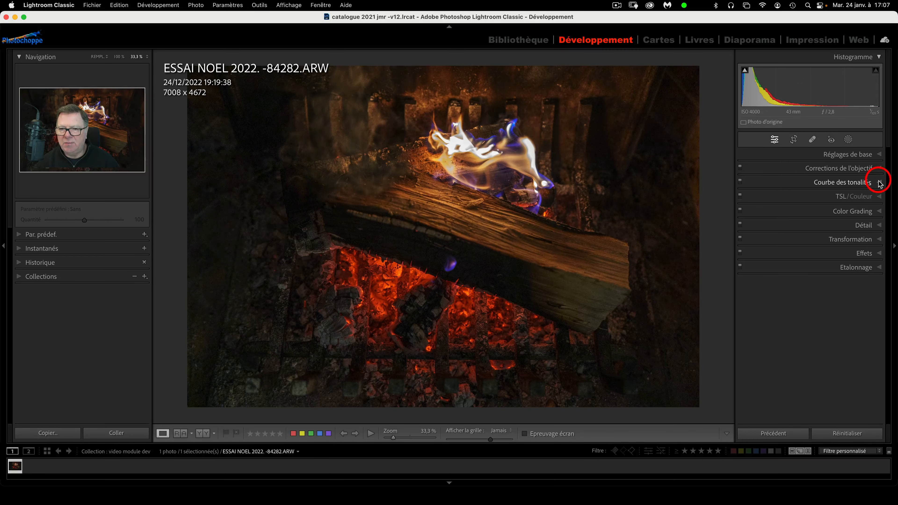
left_click(880, 183)
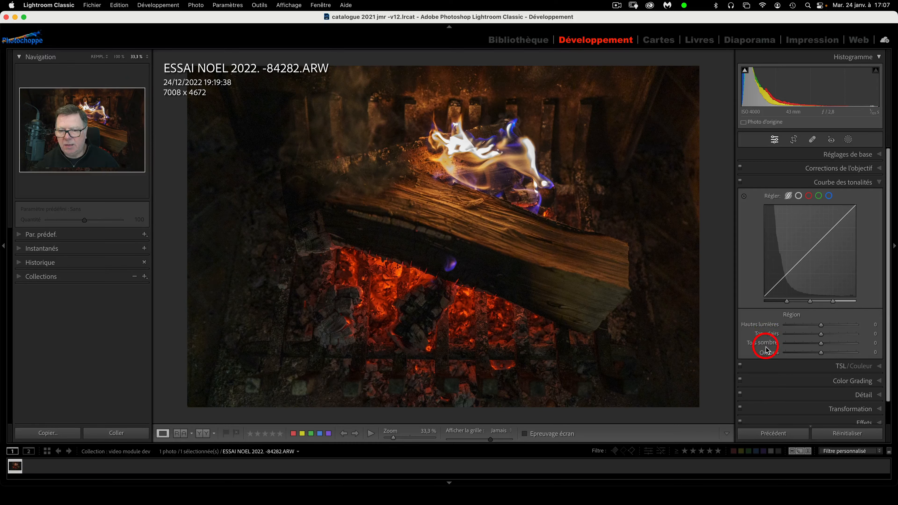
left_click(799, 196)
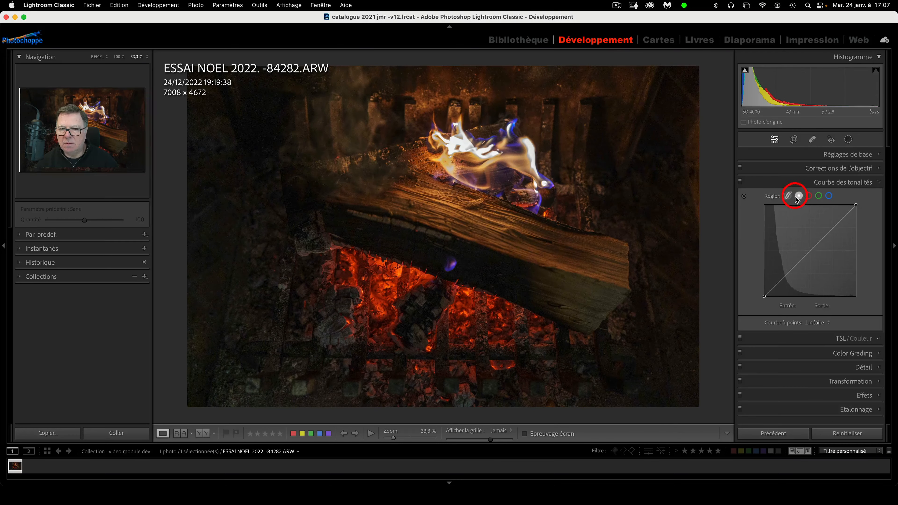
left_click(788, 196)
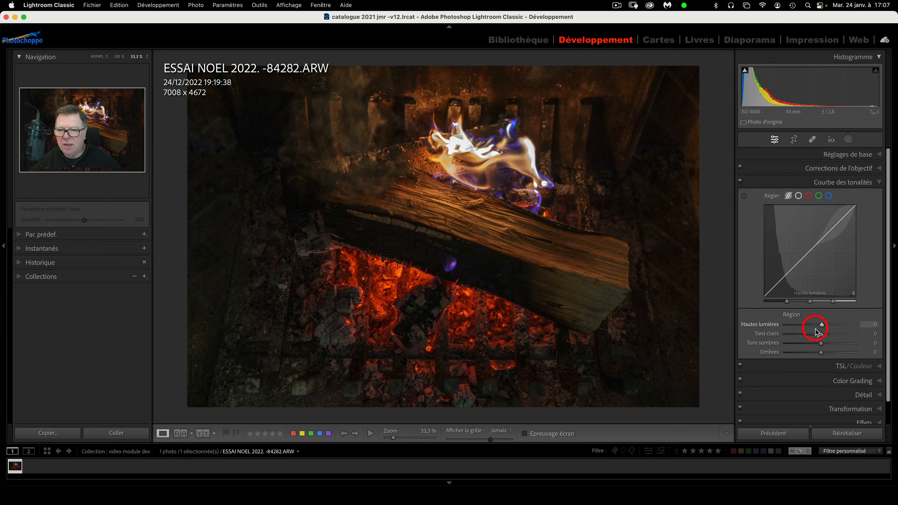
mouse_move(822, 327)
left_mouse_down()
mouse_move(841, 326)
mouse_move(820, 330)
left_mouse_up()
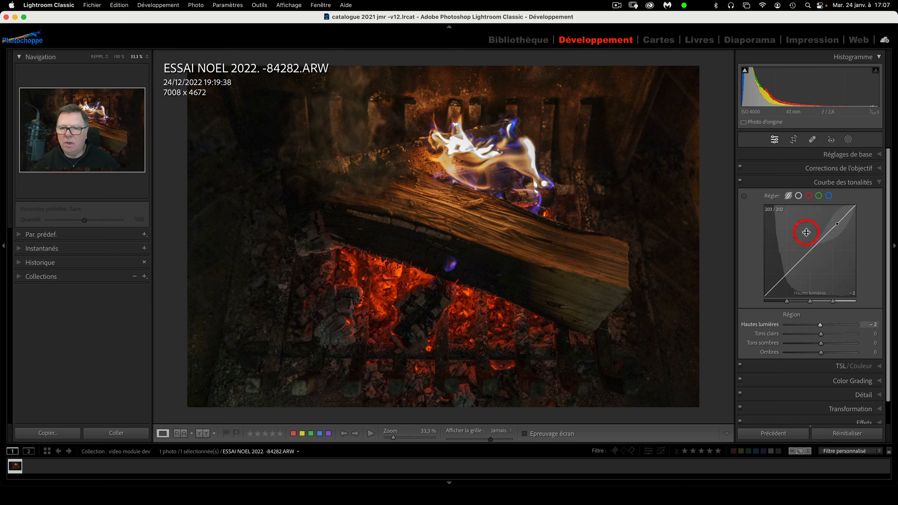
left_click(810, 197)
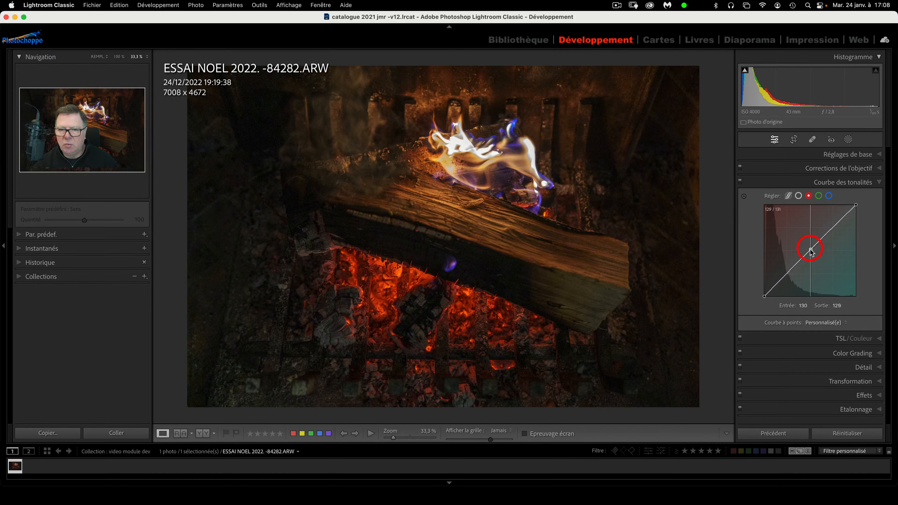
Bend the red, green and blue channel curves to see their colour shifts
mouse_move(808, 254)
left_mouse_down()
mouse_move(807, 243)
mouse_move(823, 261)
left_mouse_up()
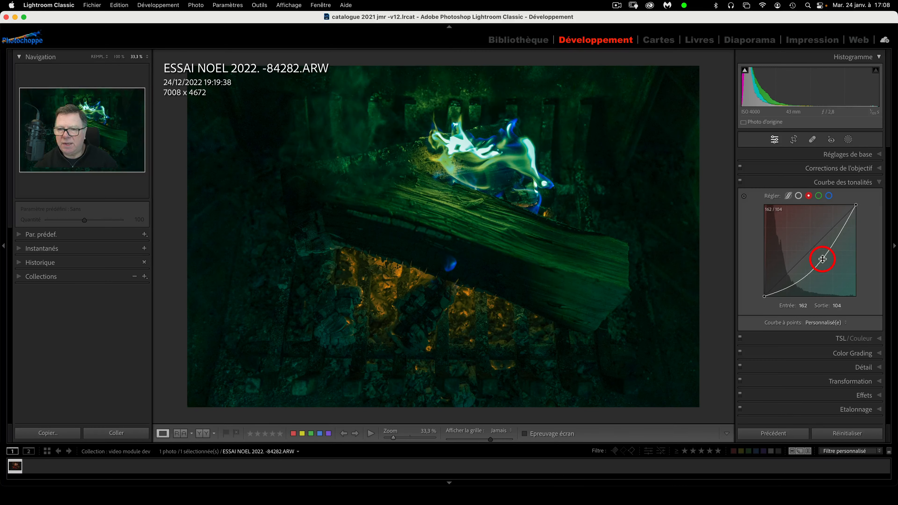
left_click(820, 196)
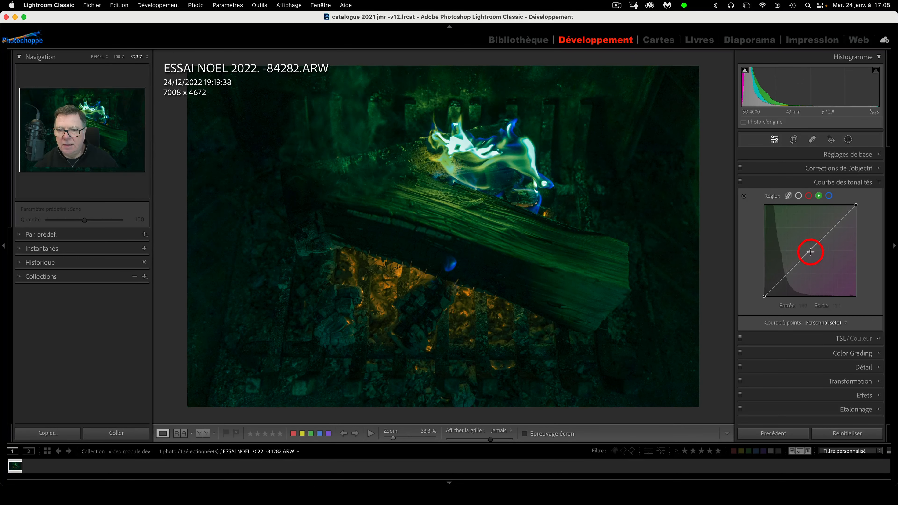
mouse_move(810, 252)
left_mouse_down()
mouse_move(806, 243)
mouse_move(827, 267)
mouse_move(812, 249)
left_mouse_up()
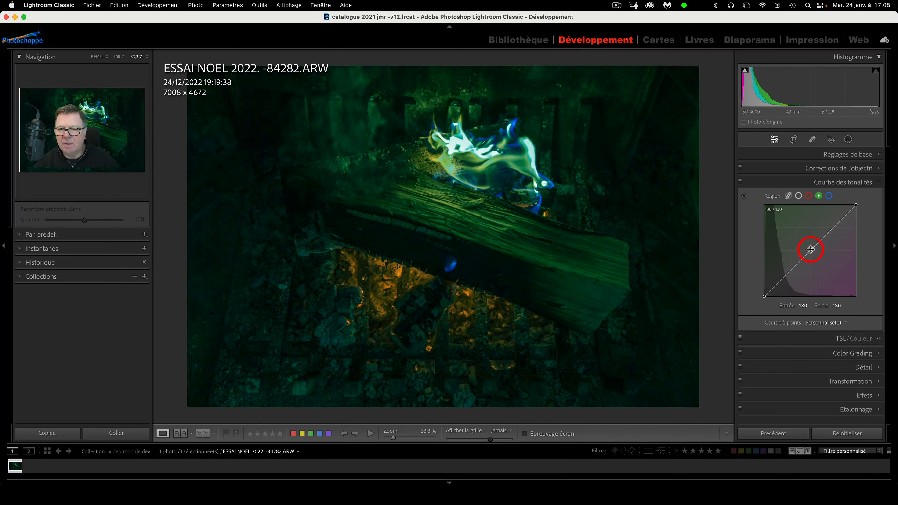
left_click(830, 195)
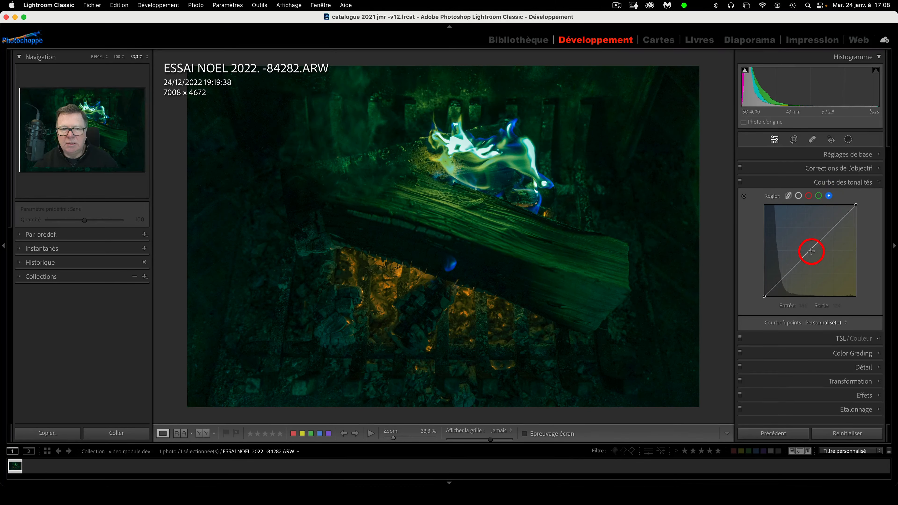
mouse_move(812, 251)
left_mouse_down()
mouse_move(802, 236)
mouse_move(826, 261)
mouse_move(831, 256)
mouse_move(812, 250)
left_mouse_up()
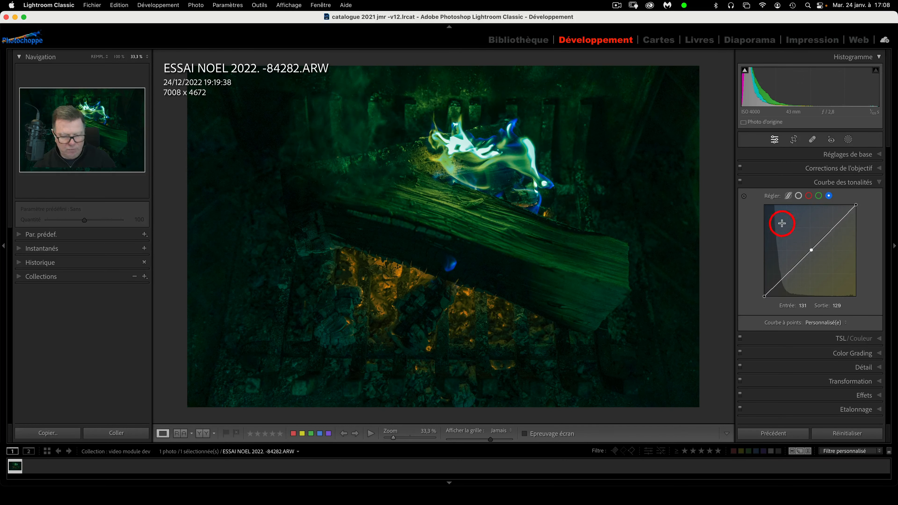
Reset the curves to linear, then pull a blue-curve point to 191/81 for a yellow cast
key("alt")
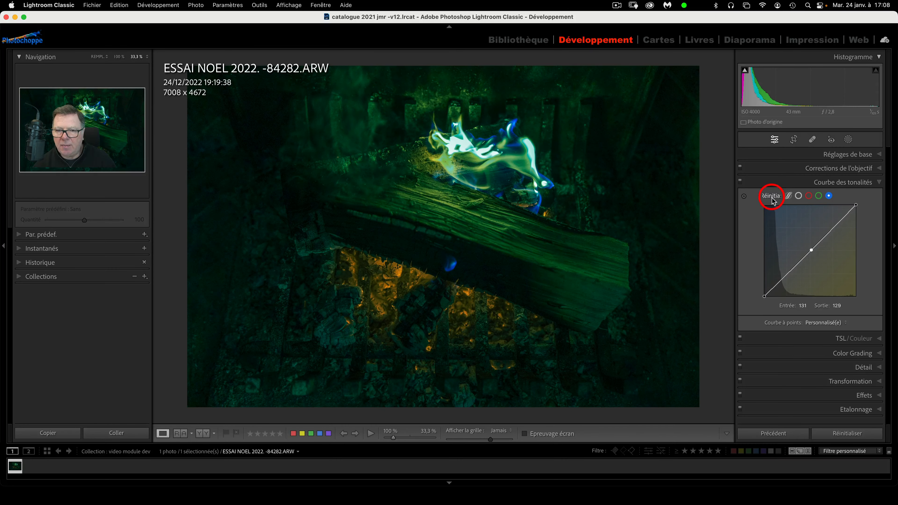
left_click(772, 196)
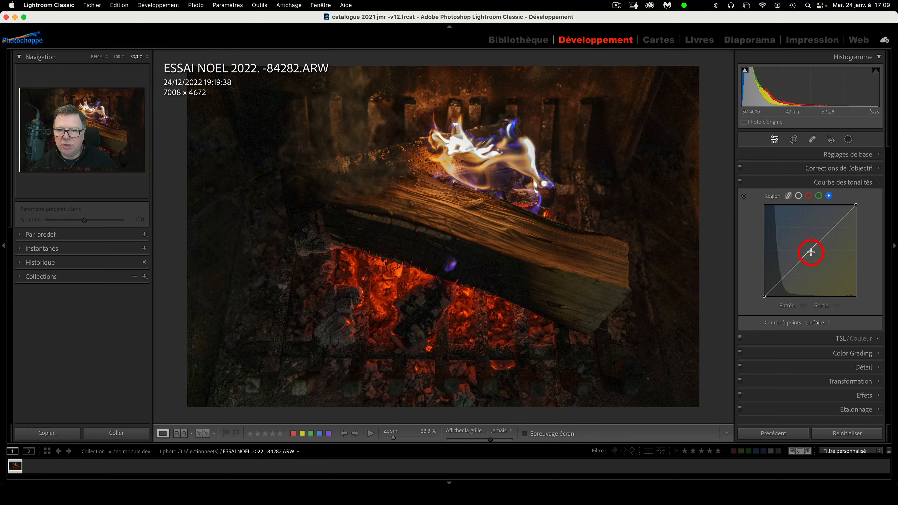
left_click_drag(808, 252, 834, 272)
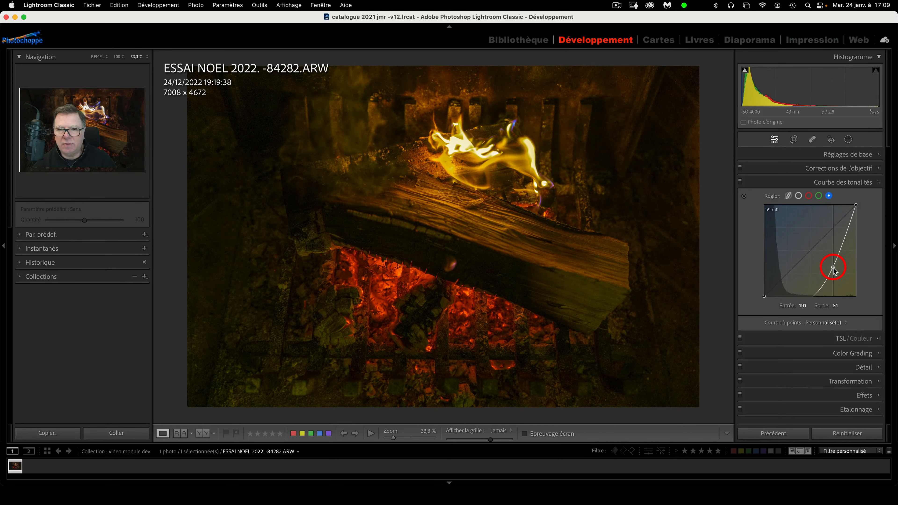
left_click(740, 180)
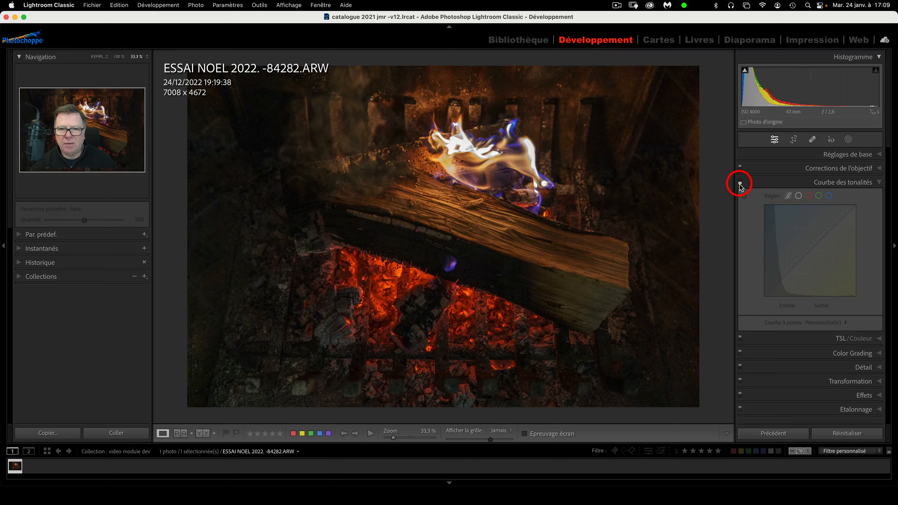
left_click(740, 183)
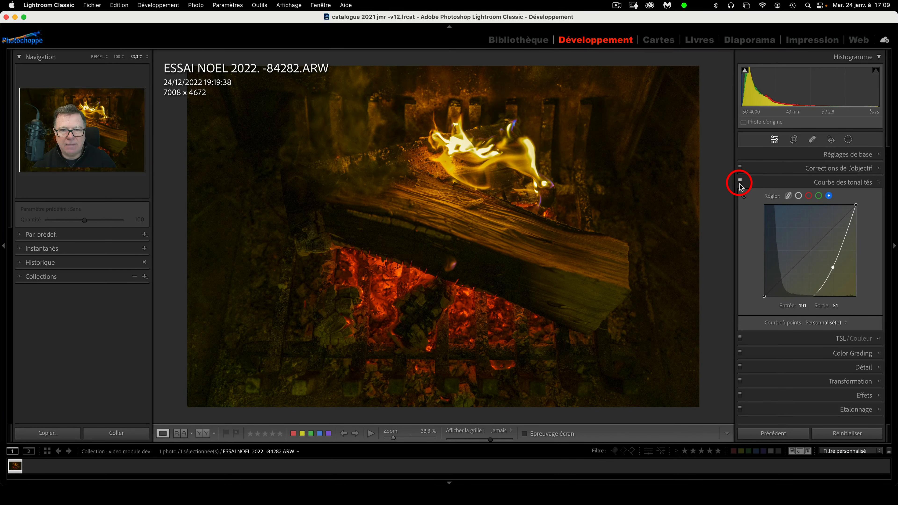
left_click(740, 183)
left_click(740, 184)
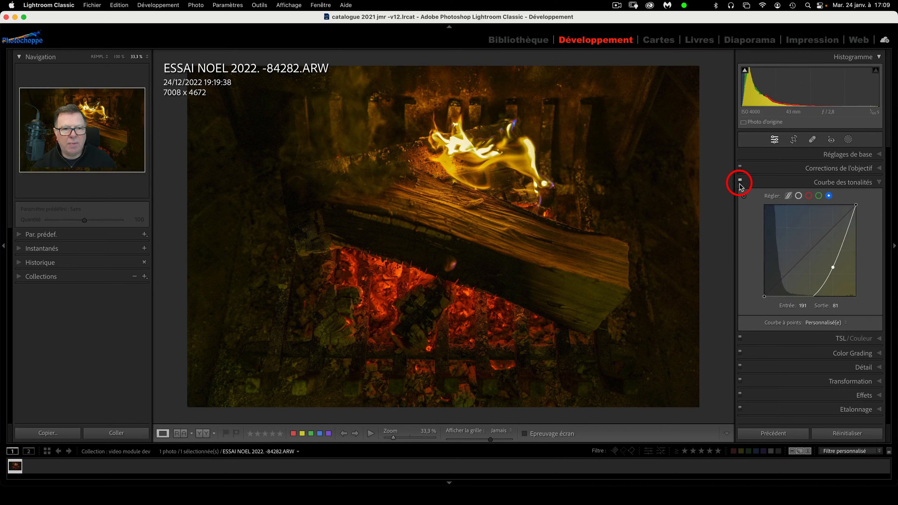
left_click(741, 184)
left_click(740, 184)
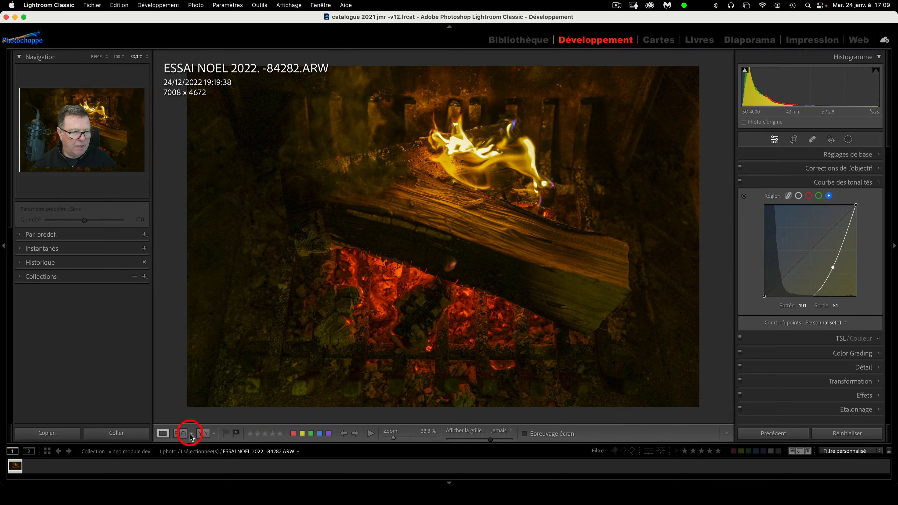
Show before/after side by side centred on the flames, then reset the tone curve to linear
left_click(180, 438)
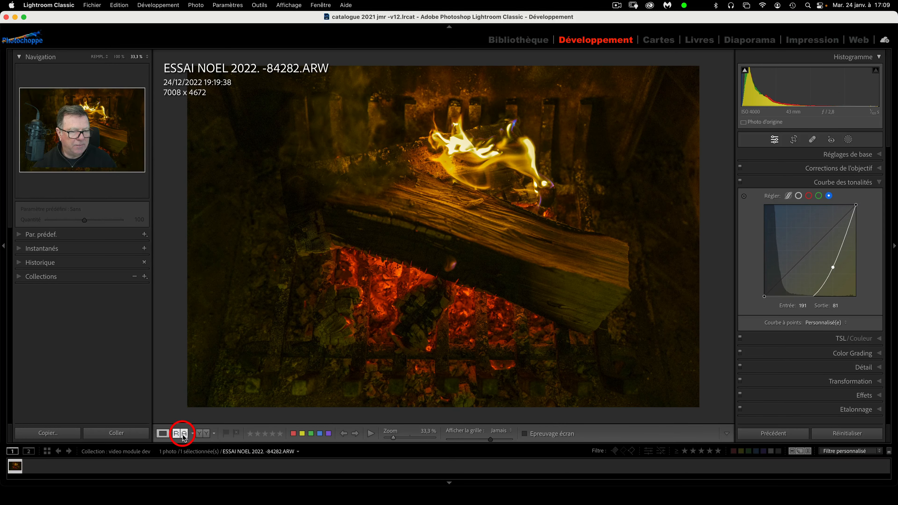
left_click(183, 438)
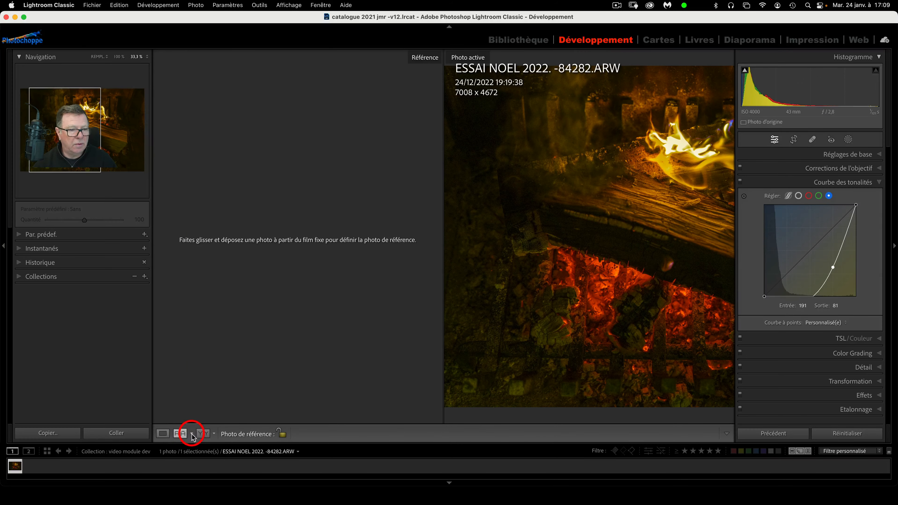
left_click(204, 437)
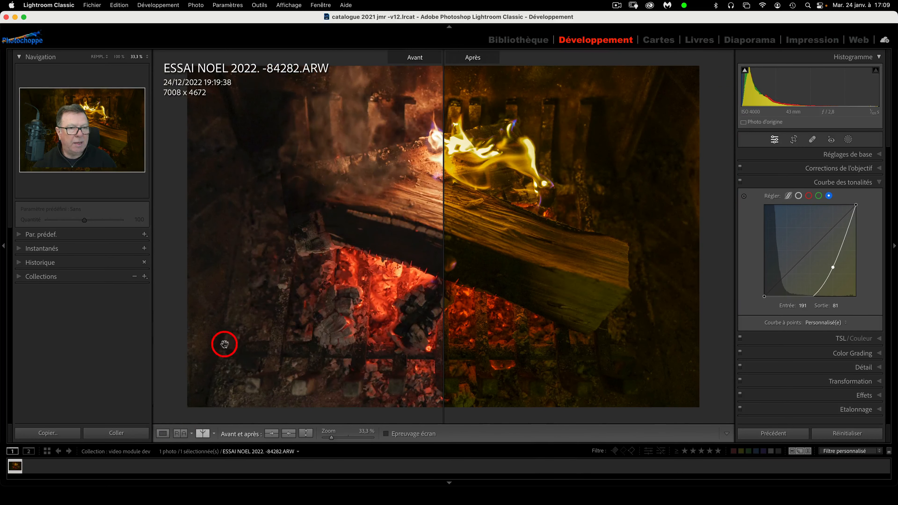
left_click(204, 436)
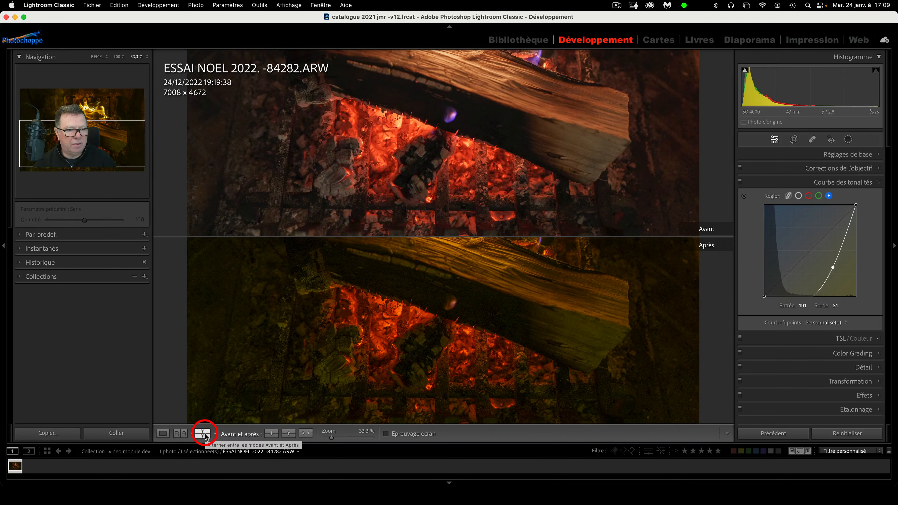
left_click(204, 434)
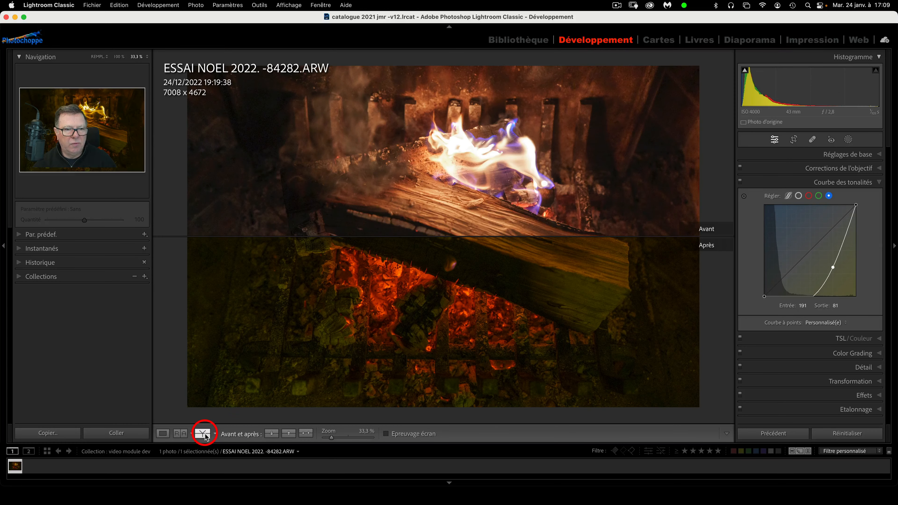
left_click(204, 434)
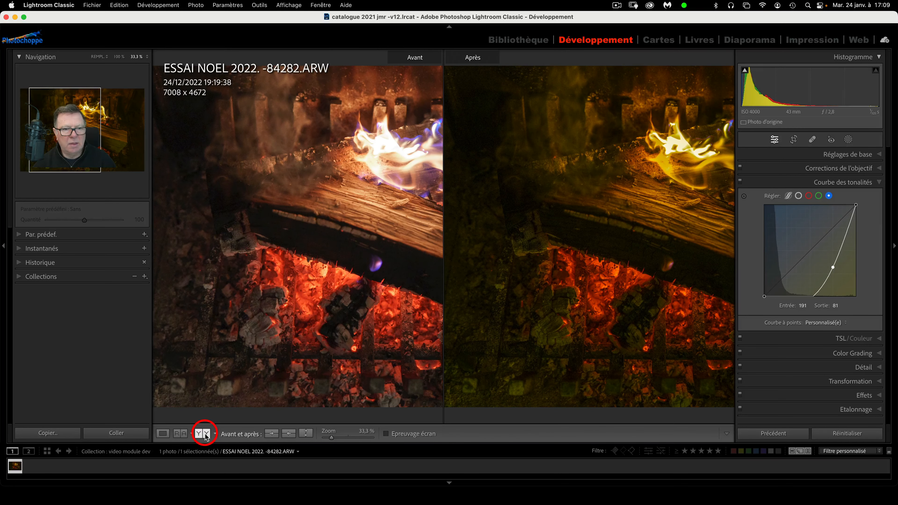
left_click_drag(318, 305, 203, 304)
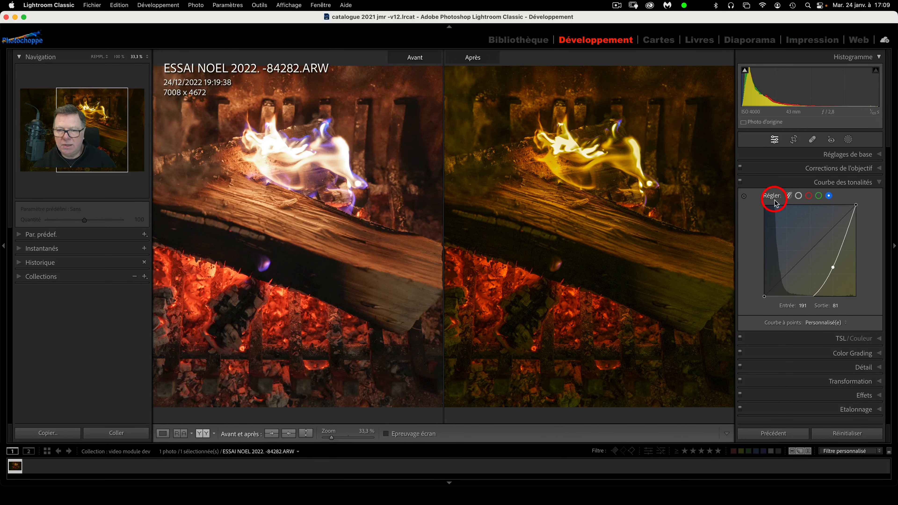
key("alt")
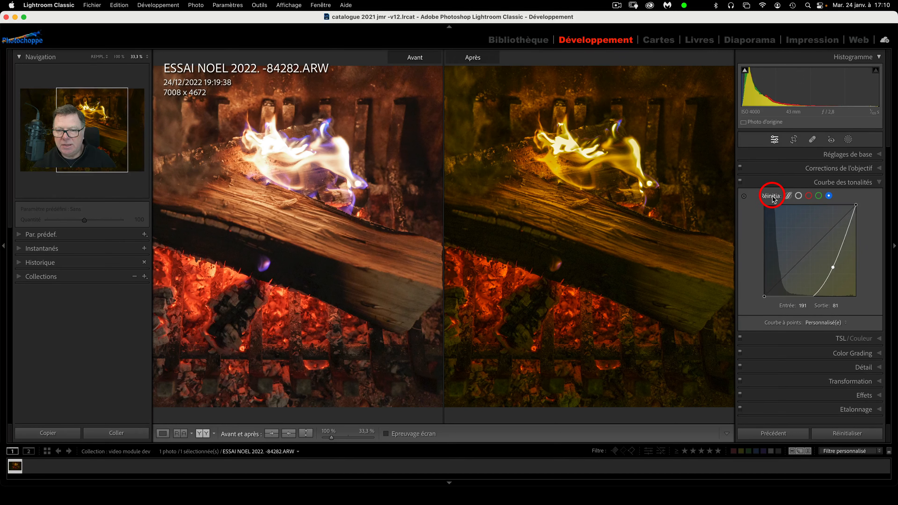
left_click(771, 196, "alt")
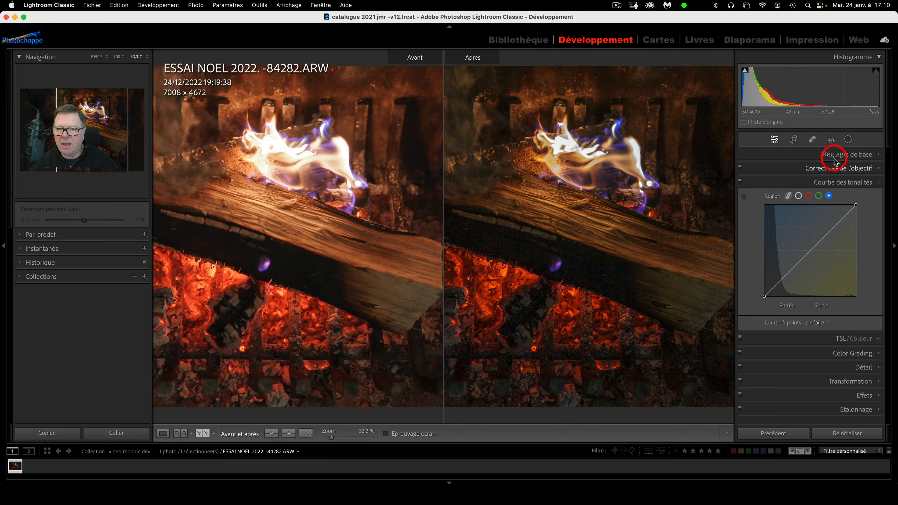
Toggle the Lens Corrections and Basic panels, then expand Courbe des tonalités
left_click(877, 169)
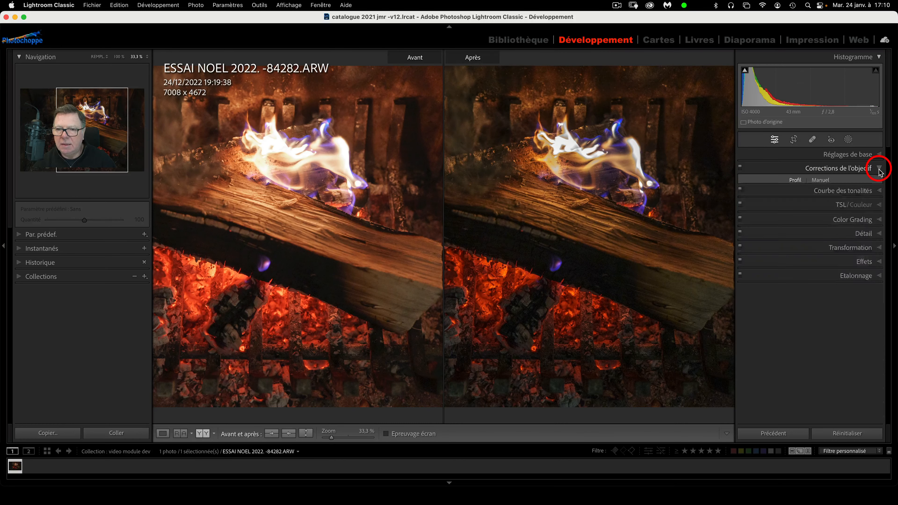
left_click(880, 170)
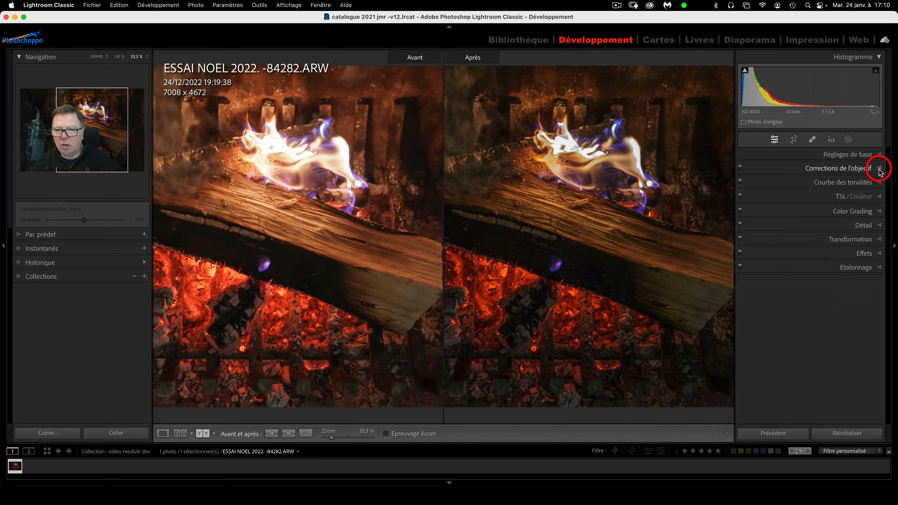
left_click(877, 155)
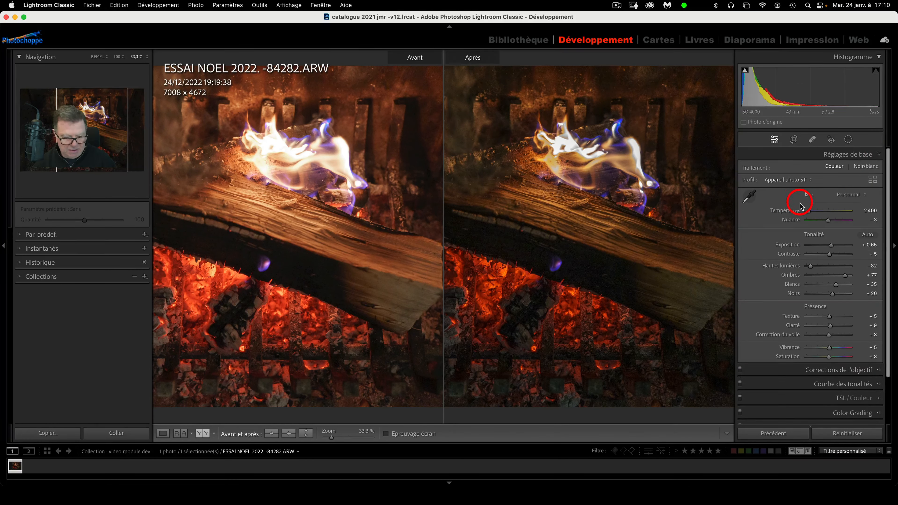
key("alt")
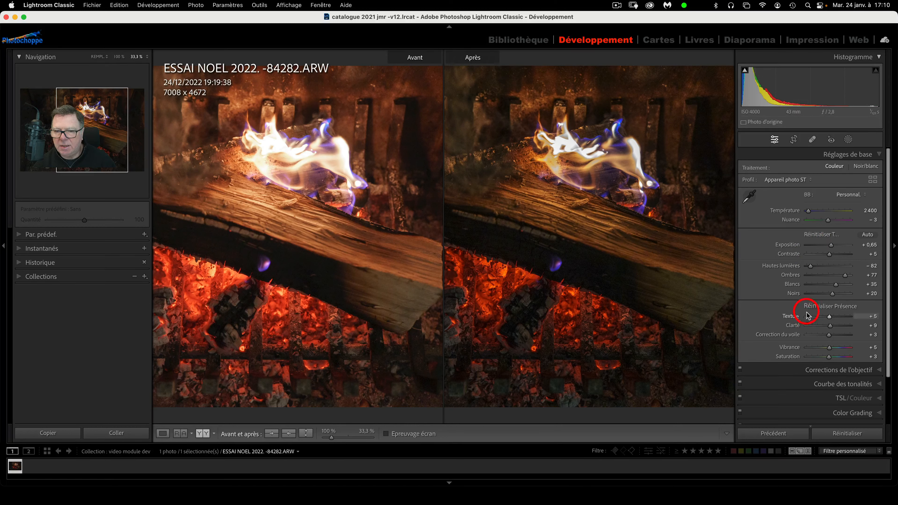
scroll(810, 331, "down", 3)
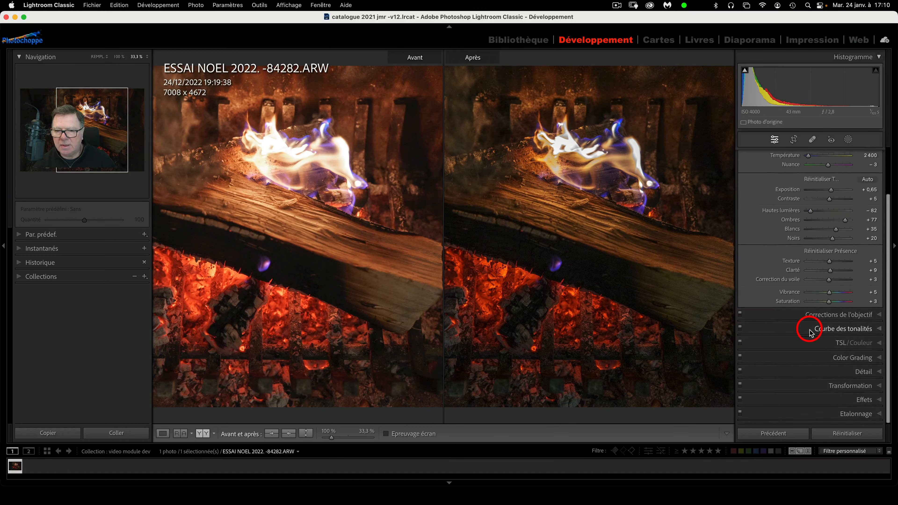
left_click(844, 331)
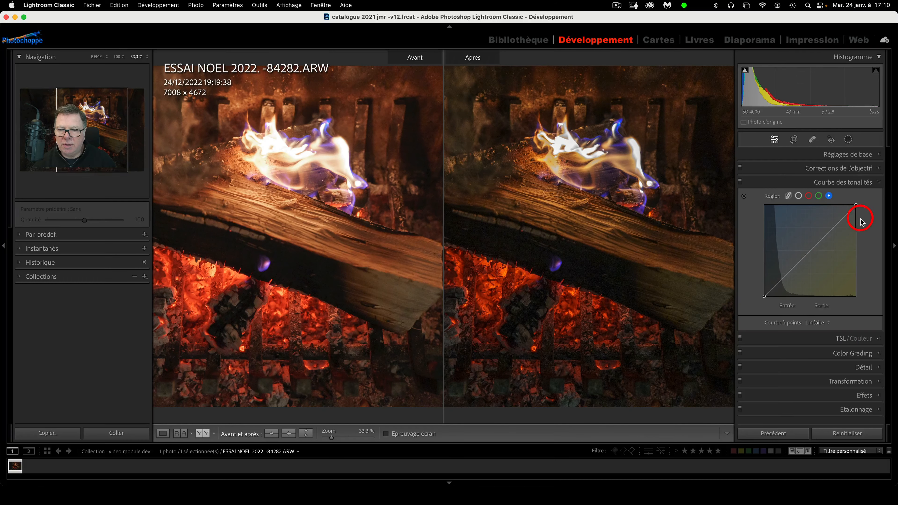
Switch the curve to parametric mode, nudge Hautes lumières, then collapse the tone curve panel
left_click(788, 196)
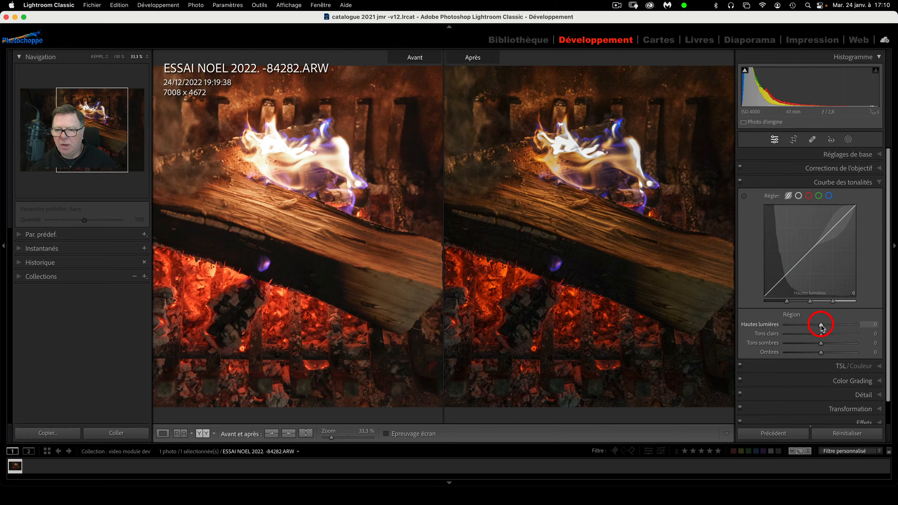
mouse_move(822, 328)
left_mouse_down()
mouse_move(814, 326)
mouse_move(823, 327)
left_mouse_up()
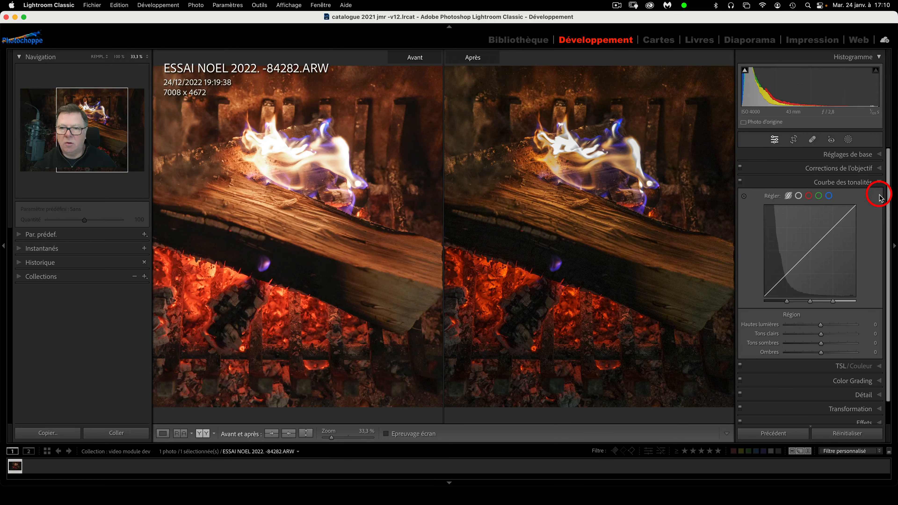
left_click(881, 182)
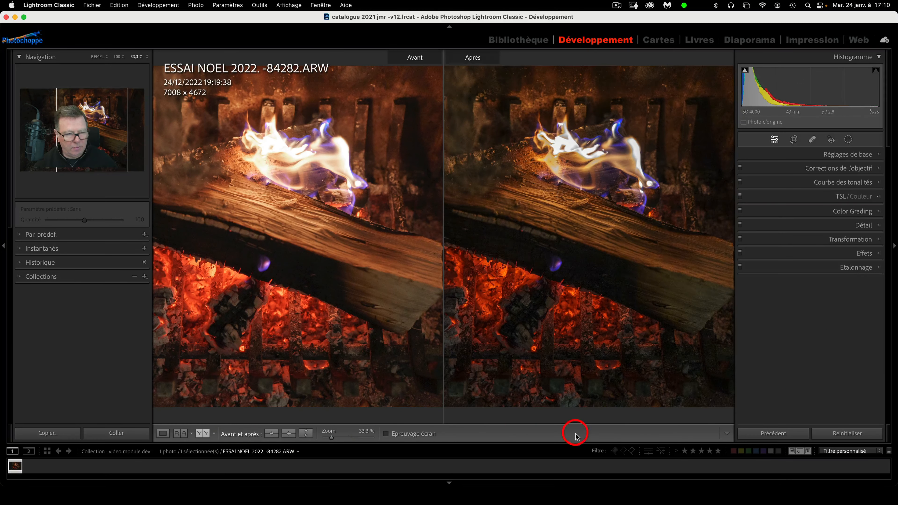
Toggle Loupe and back to Avant/Après Y|Y, then expand the TSL/Couleur panel's sliders
left_click(163, 435)
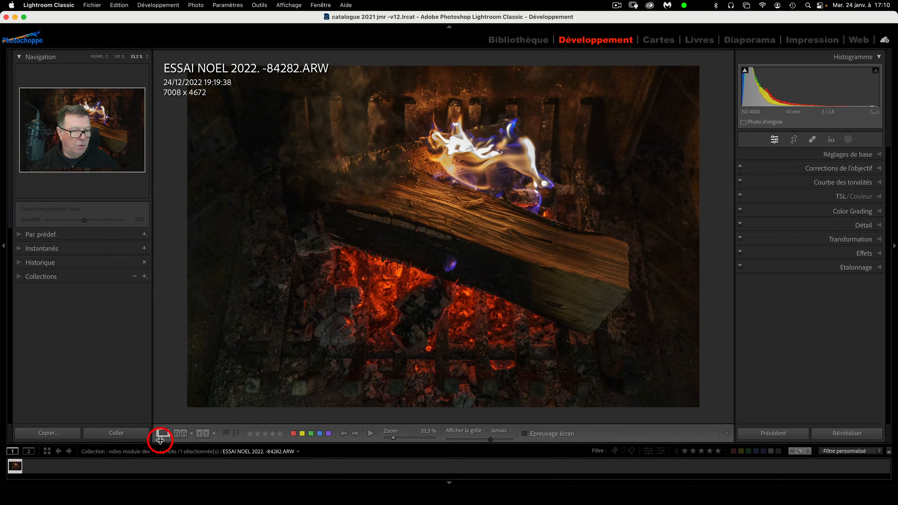
left_click(202, 434)
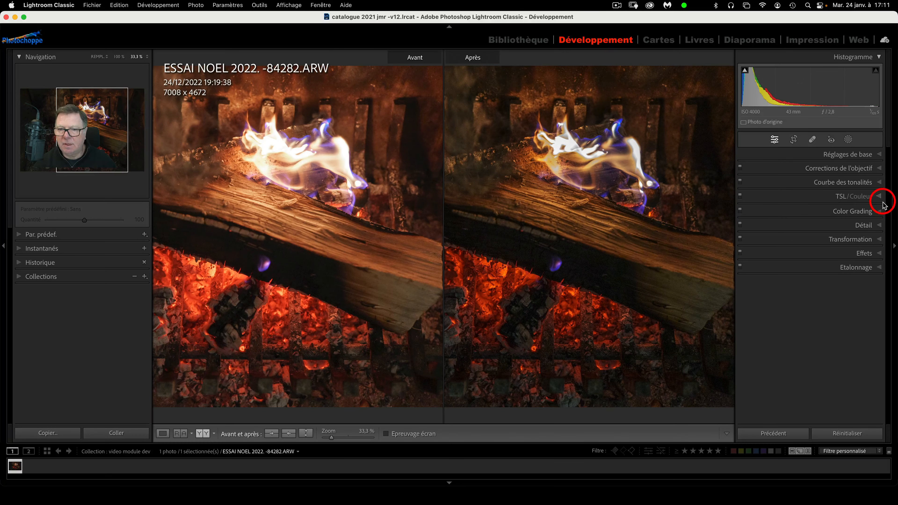
left_click(880, 182)
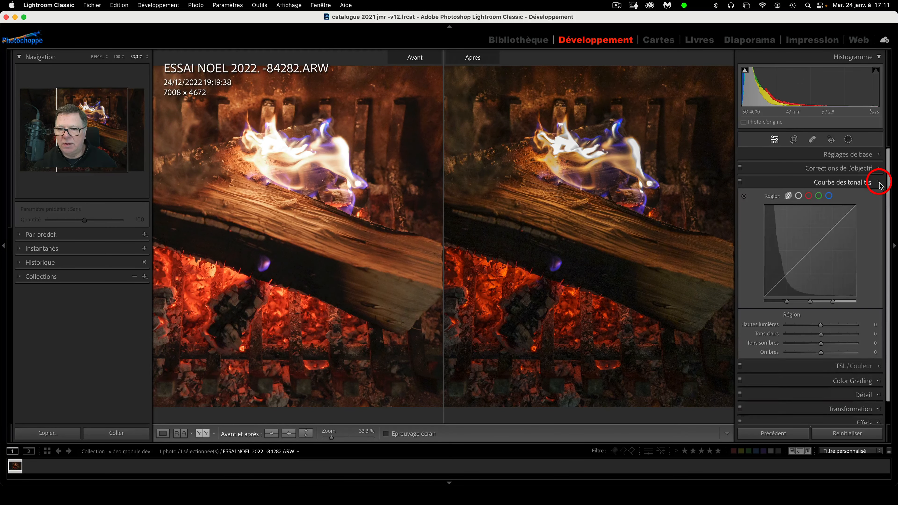
left_click(880, 183)
left_click(879, 196)
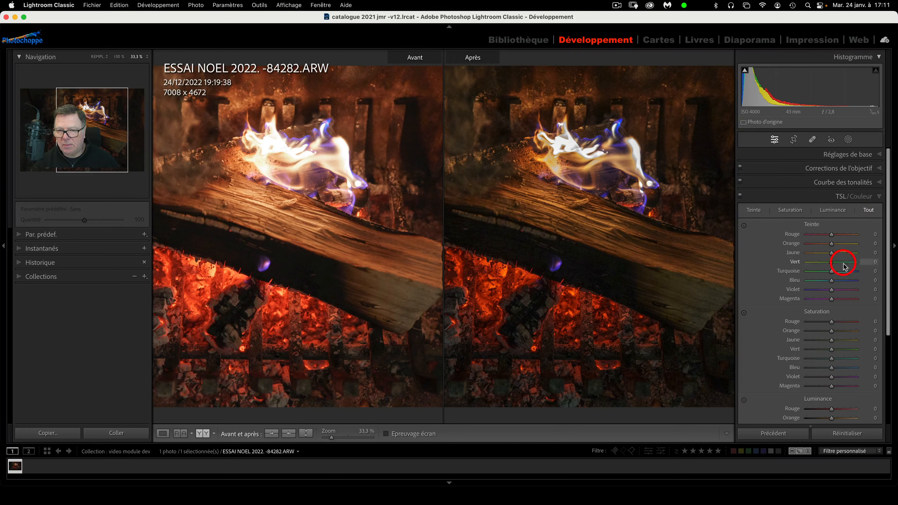
scroll(844, 263, "down", 3)
scroll(842, 261, "up", 2)
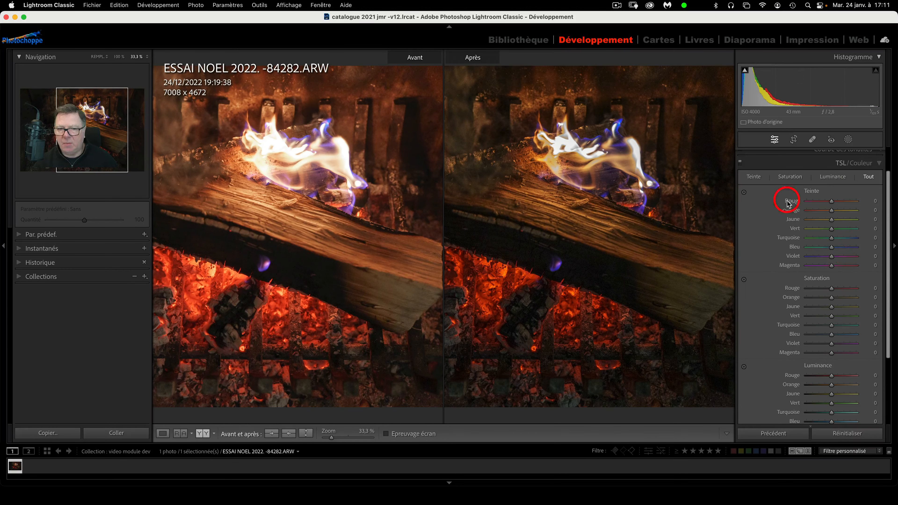
scroll(819, 258, "down", 2)
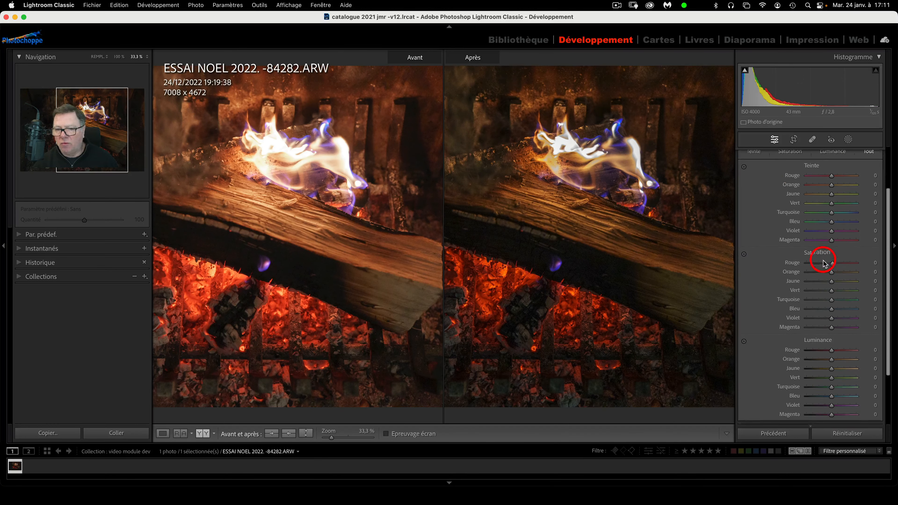
scroll(824, 263, "up", 1)
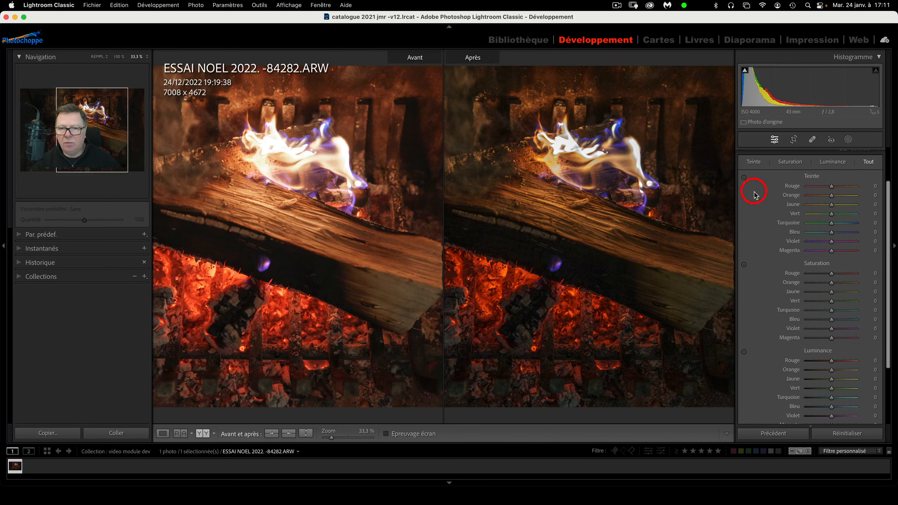
Drag the hue targeted tool on the embers to test red/orange shifts, settling orange hue at −5
left_click(745, 178)
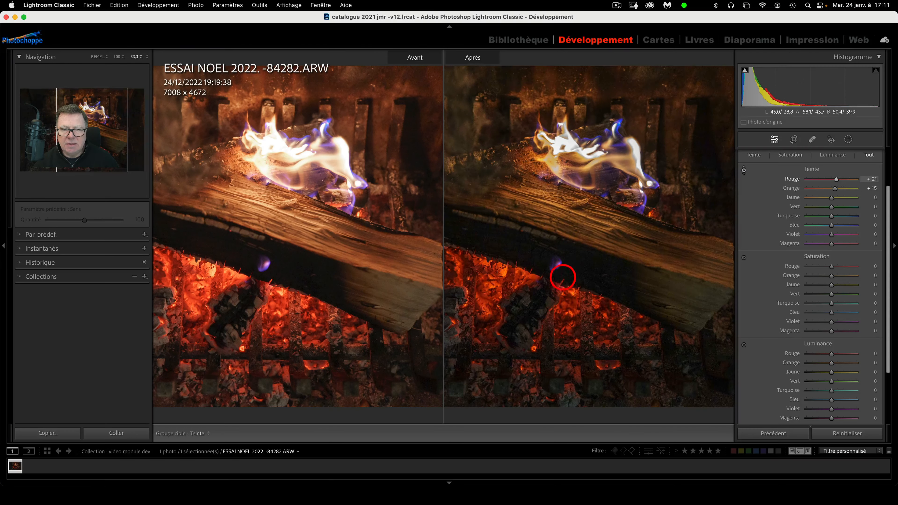
left_click_drag(563, 275, 567, 244)
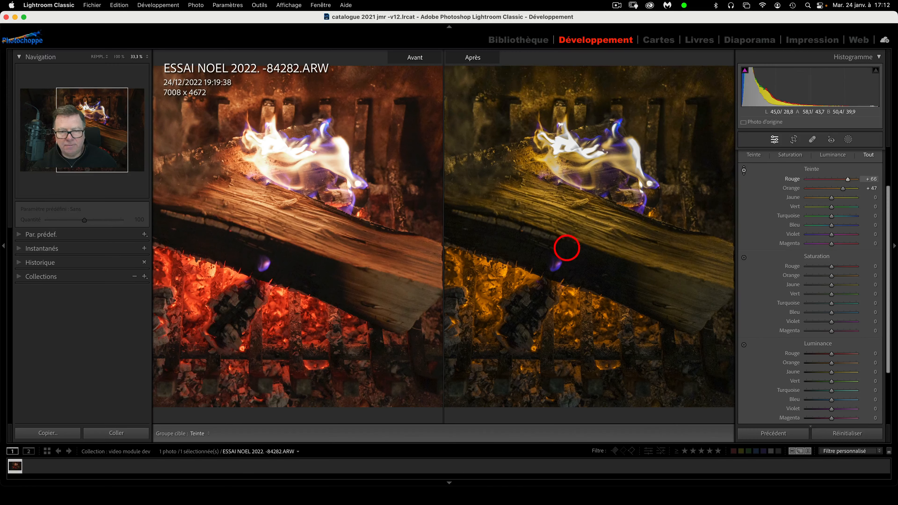
left_click_drag(565, 244, 564, 266)
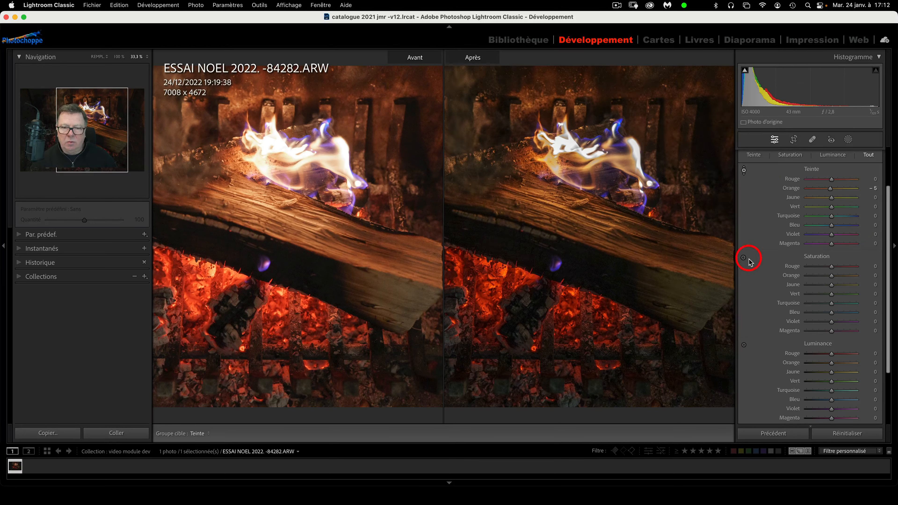
Test ember saturation with the targeted tool, then set red saturation to −3 and orange to 0
left_click(744, 259)
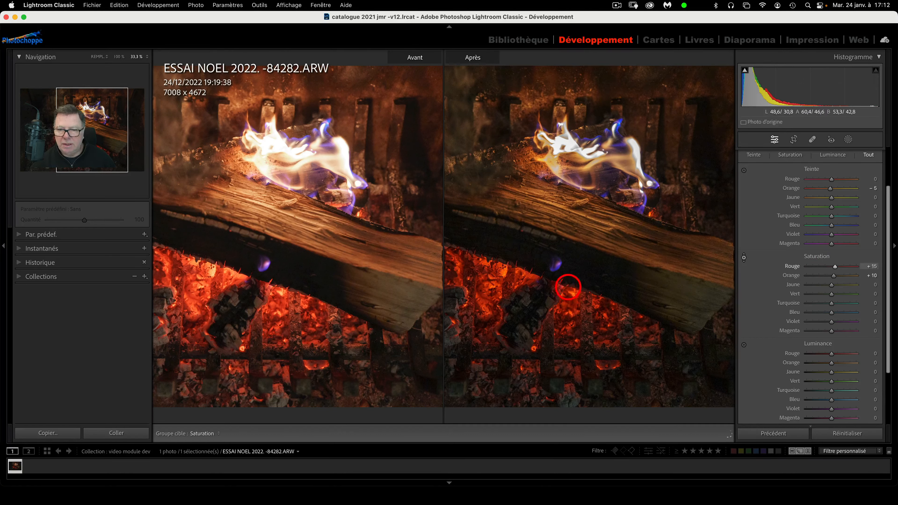
left_click_drag(568, 294, 572, 315)
left_click_drag(573, 328, 574, 262)
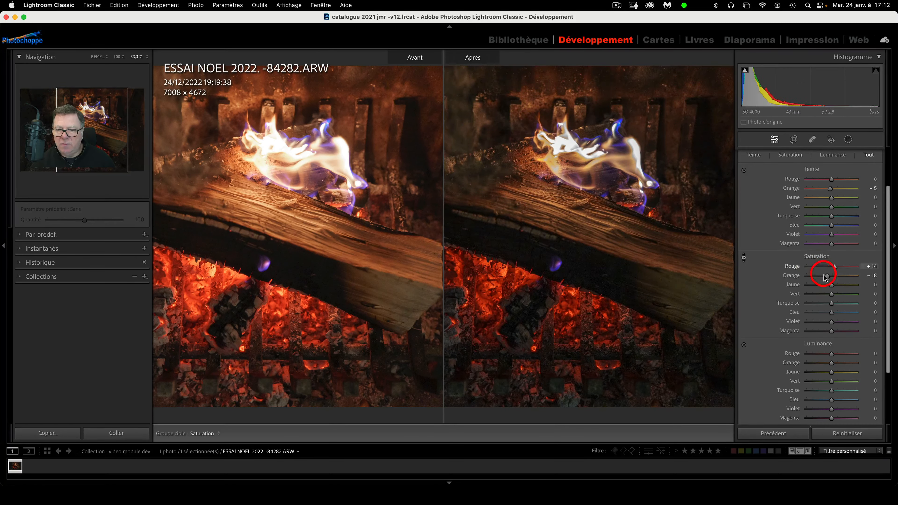
left_click_drag(832, 277, 830, 269)
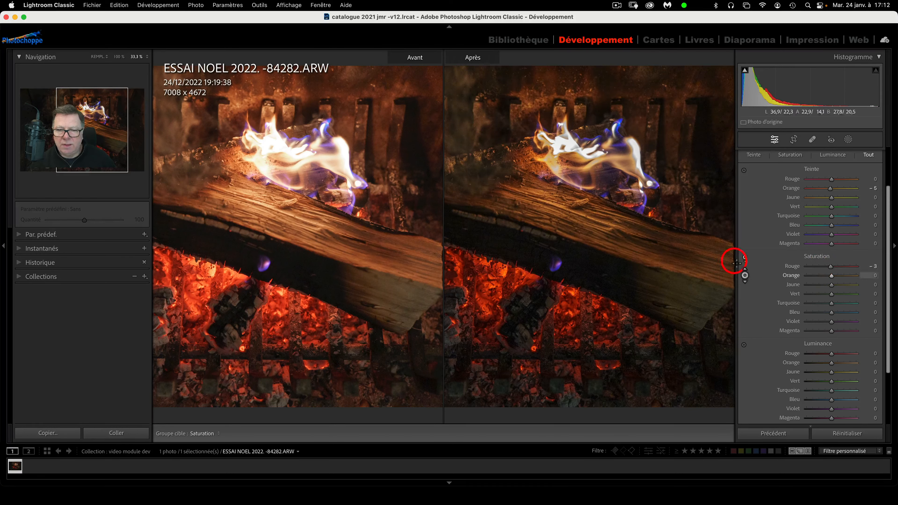
left_click(744, 258)
left_click(744, 258)
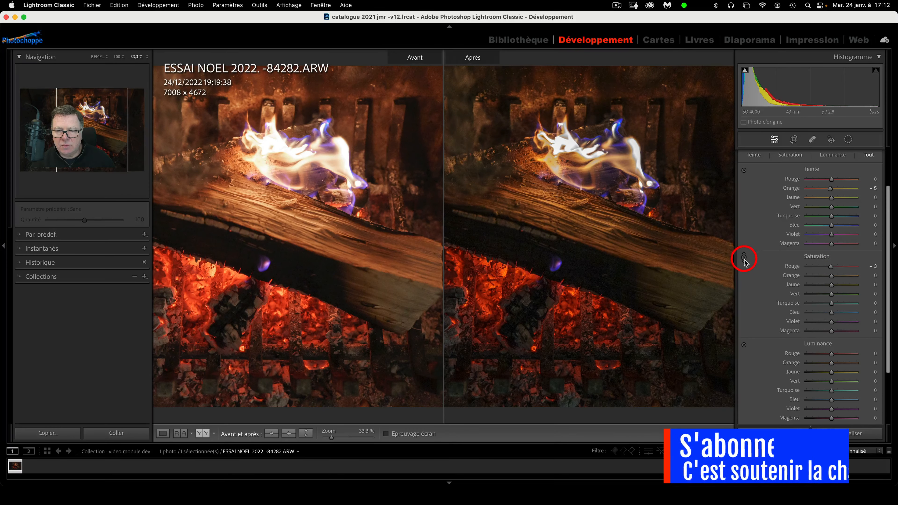
left_click(745, 259)
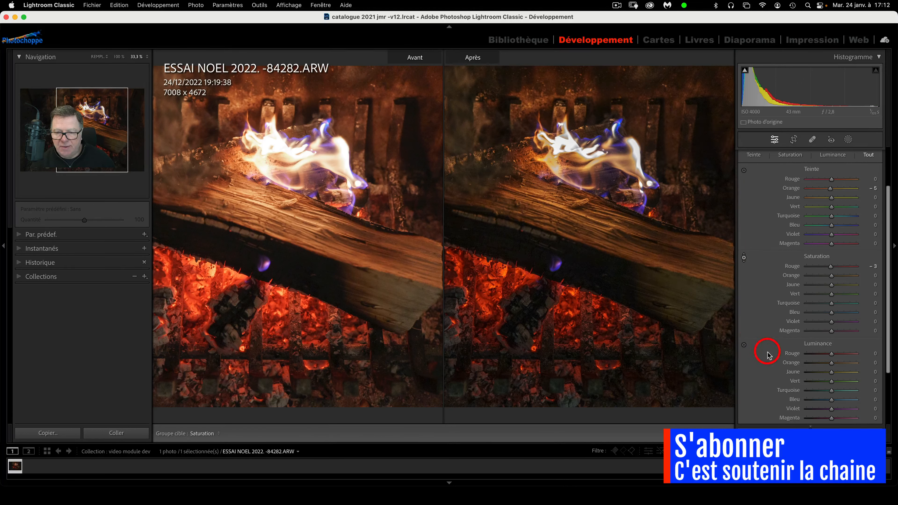
Drag the luminance targeted tool on the flames, leaving red luminance at −11 and orange at +6
scroll(775, 318, "down", 2)
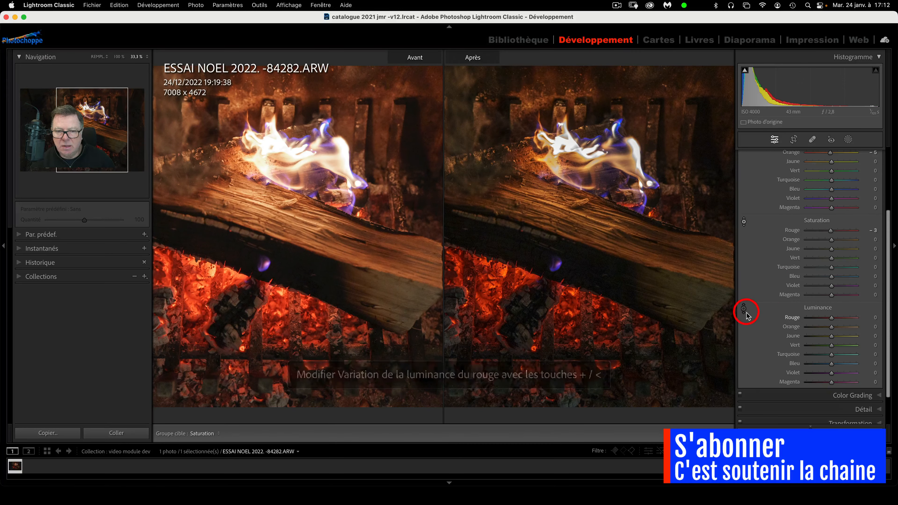
left_click(744, 310)
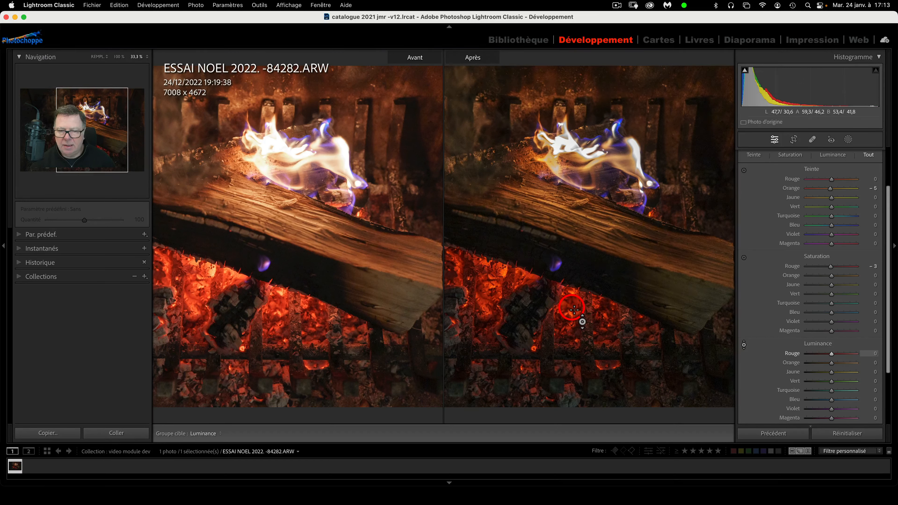
mouse_move(575, 310)
left_mouse_down()
mouse_move(578, 174)
mouse_move(552, 317)
mouse_move(544, 128)
mouse_move(522, 211)
mouse_move(574, 309)
left_mouse_up()
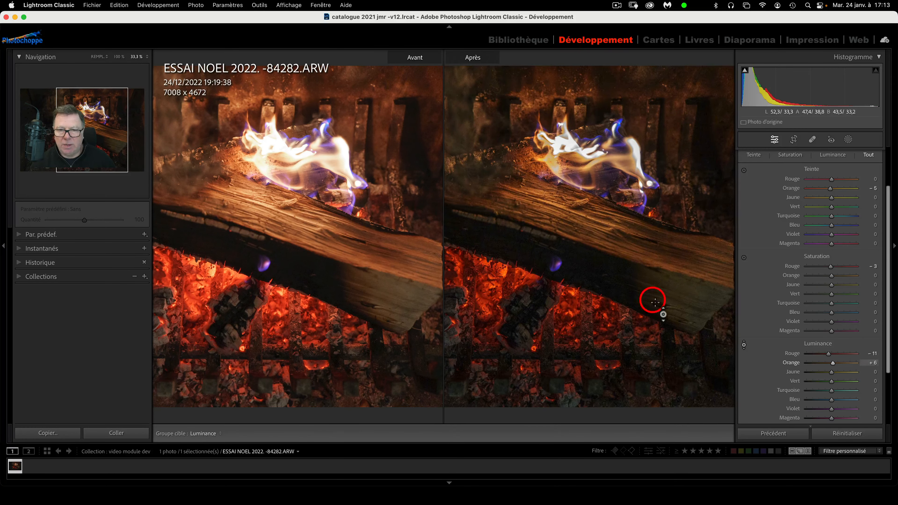
Alt-reset all Hue, Saturation and Luminance values back to 0
key("alt")
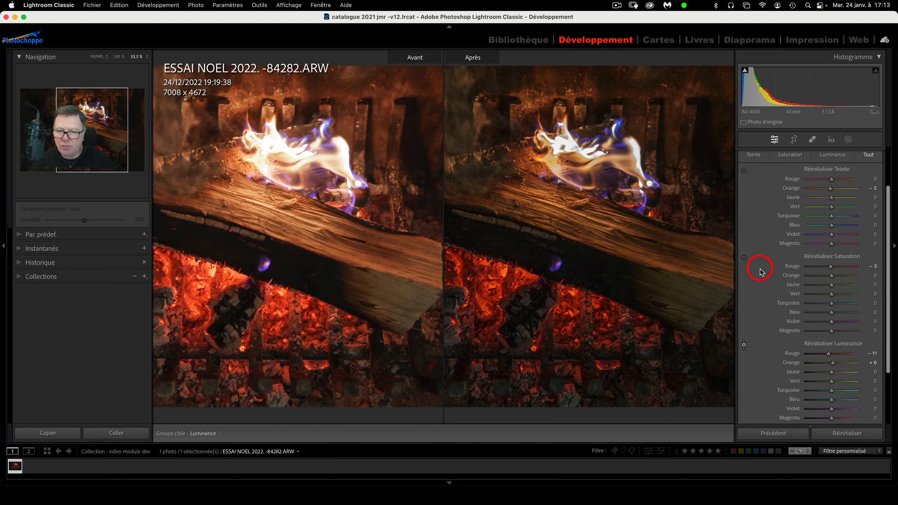
left_click(829, 172)
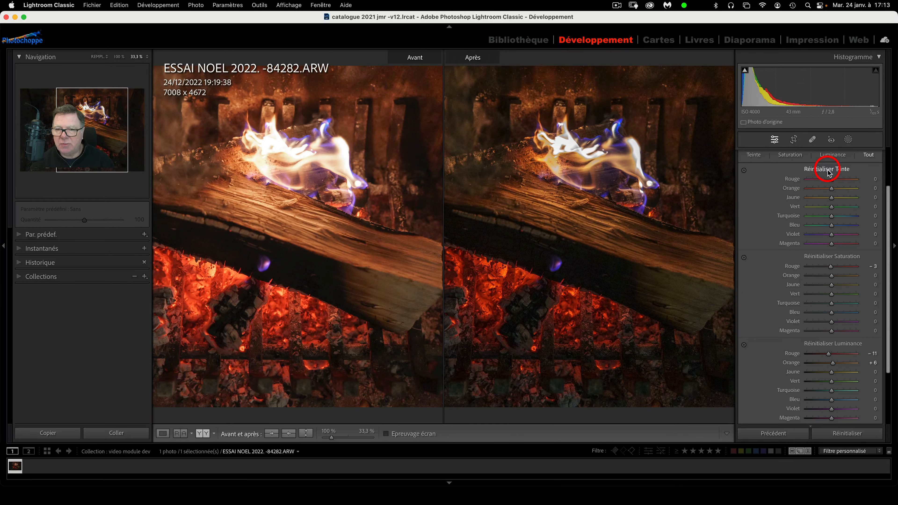
left_click(829, 260)
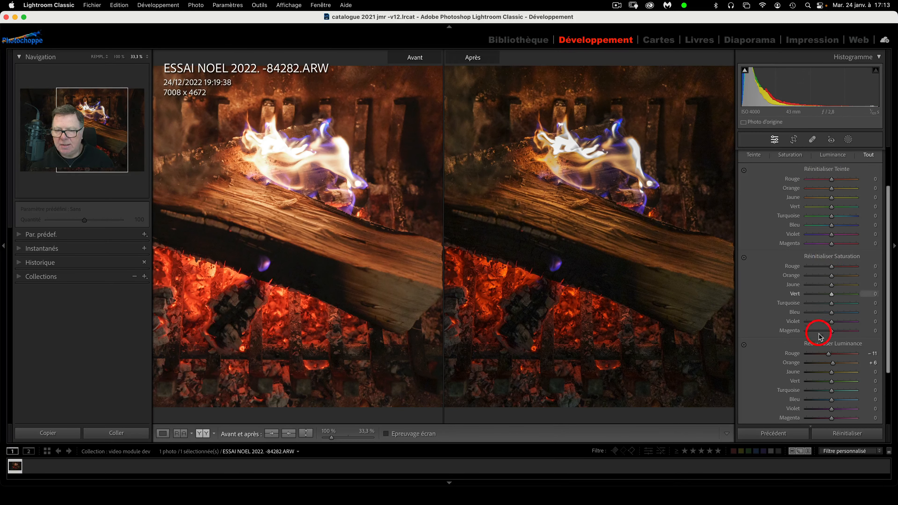
left_click(818, 344)
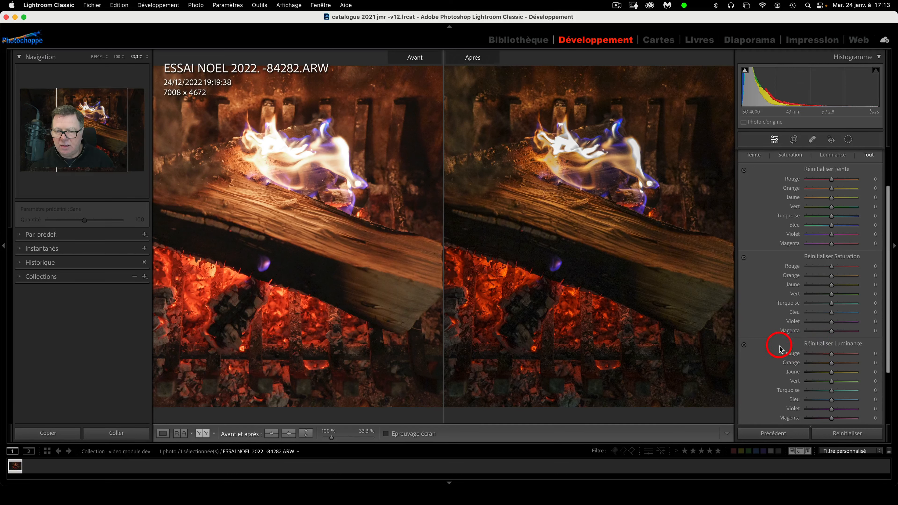
key("alt")
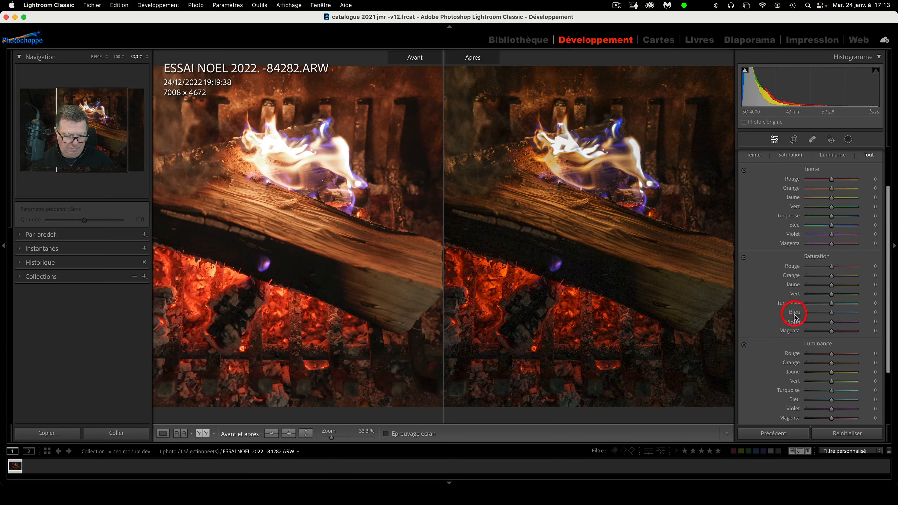
key("alt")
key("alt")
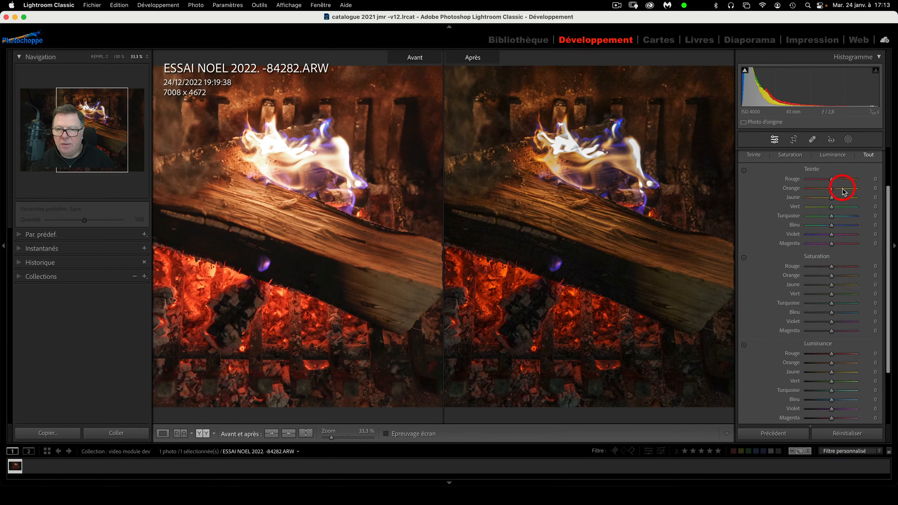
Collapse the HSL/Color panel and expand the Color Grading panel
scroll(842, 186, "up", 3)
left_click(881, 199)
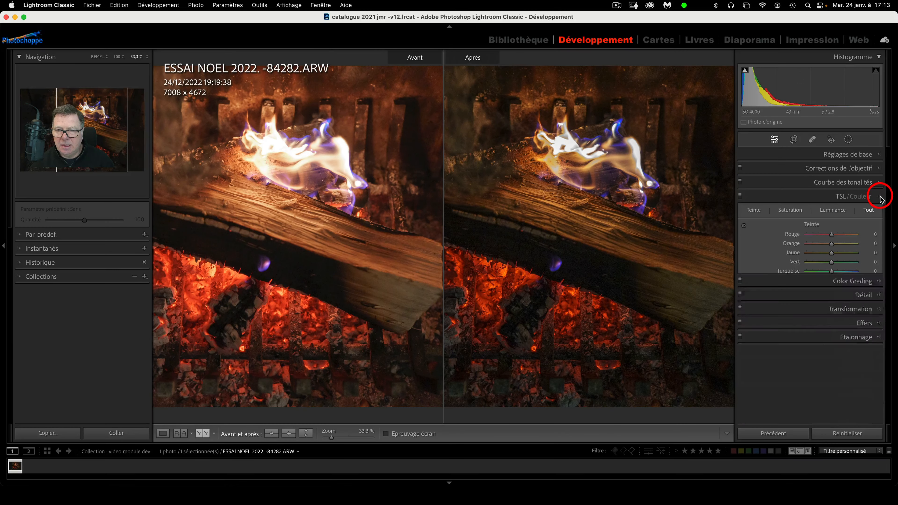
left_click(881, 213)
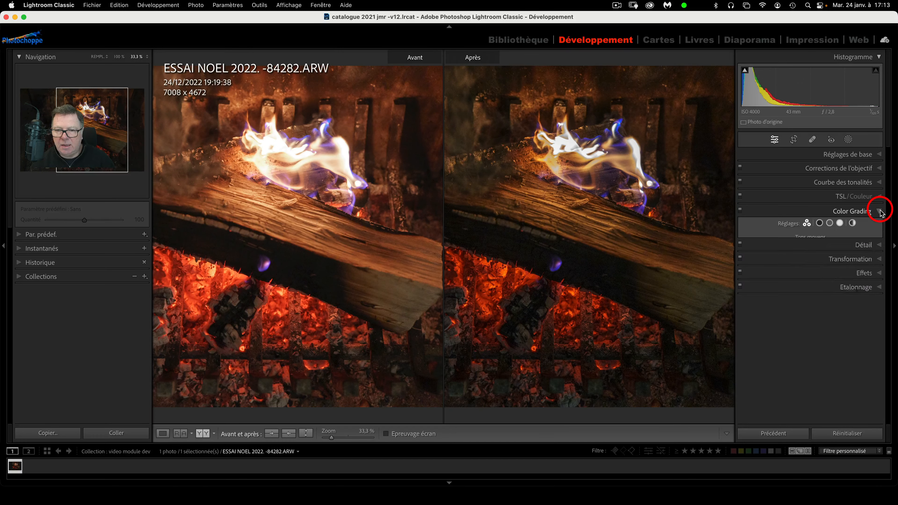
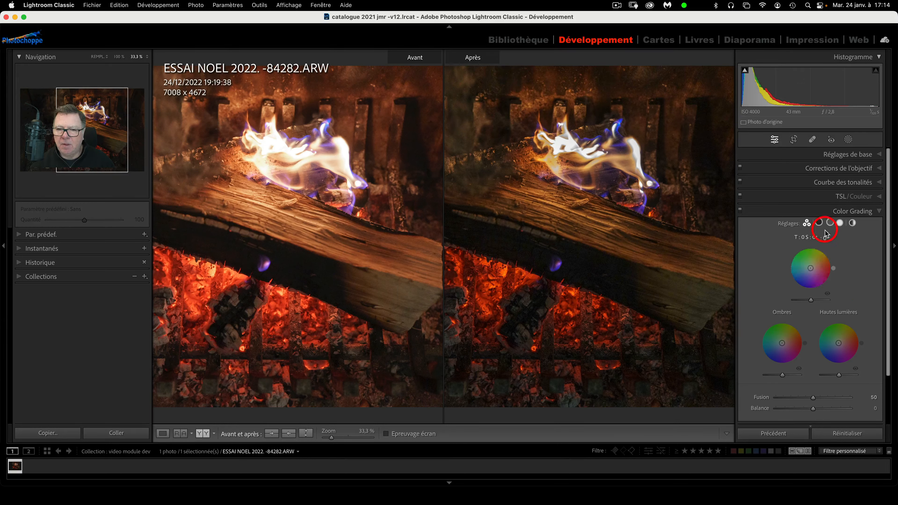
Preview the Shadows, Midtones, Highlights and Global grading wheels, then show Shadows alone
left_click(820, 223)
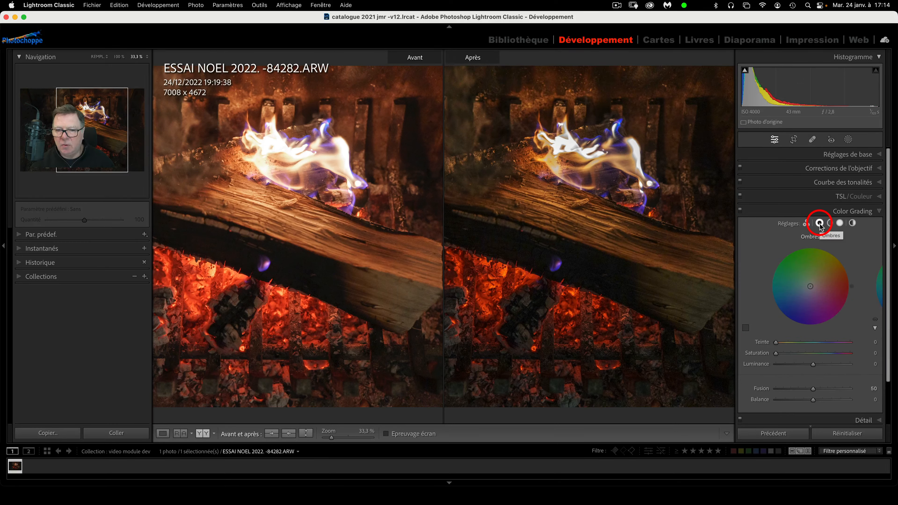
left_click(830, 223)
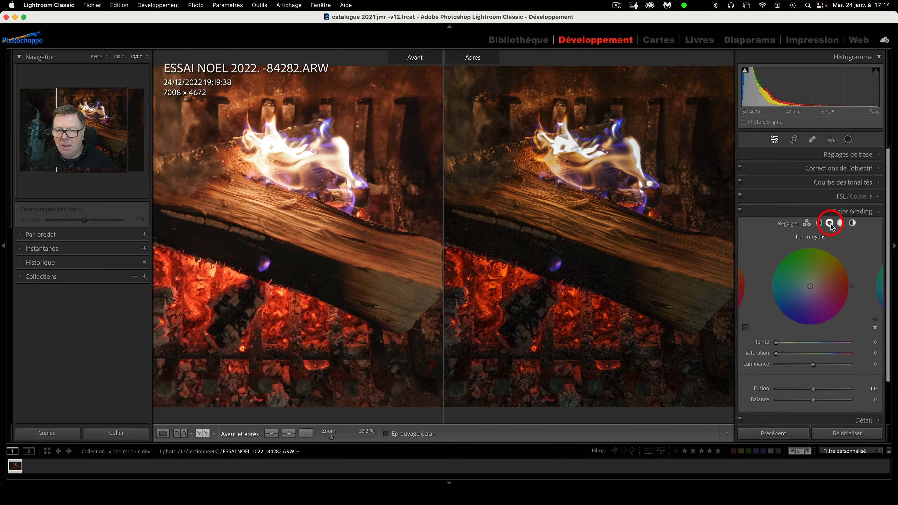
left_click(842, 225)
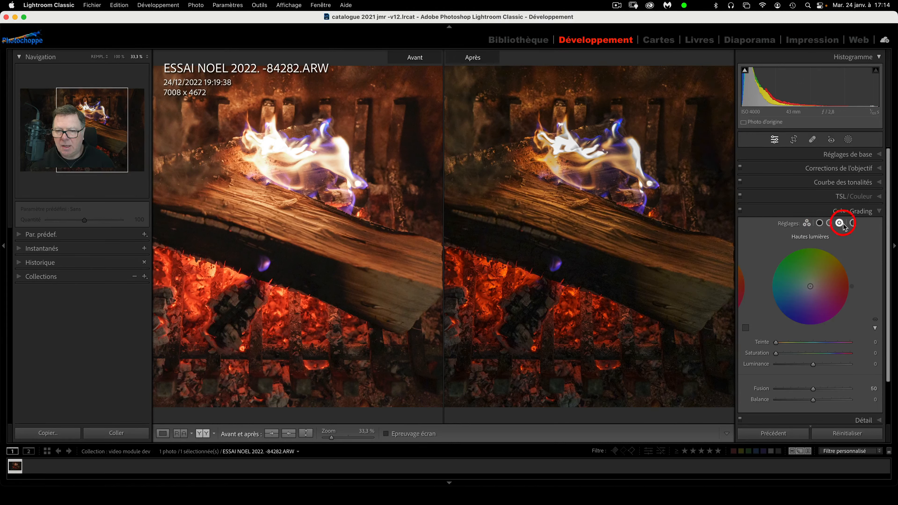
left_click(854, 225)
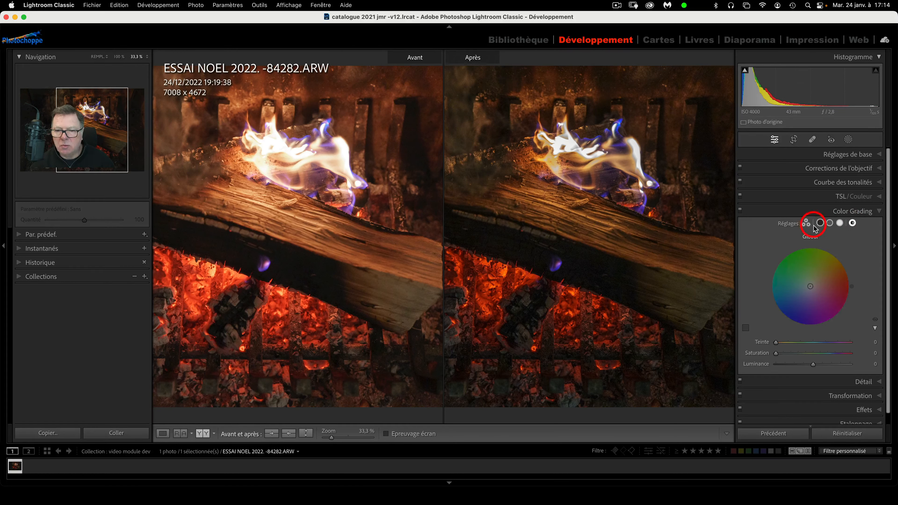
left_click(807, 223)
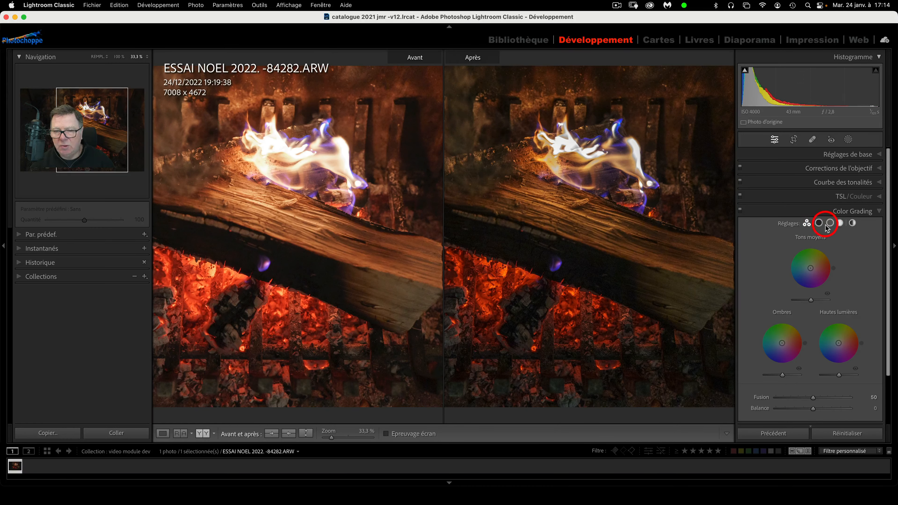
left_click(820, 224)
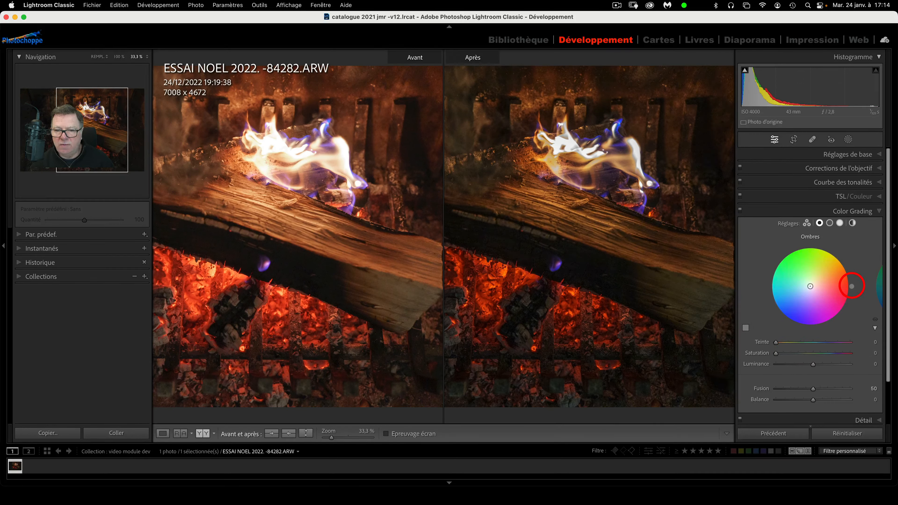
Tint the shadows green with hue 125 and saturation 42
left_click_drag(852, 286, 786, 252)
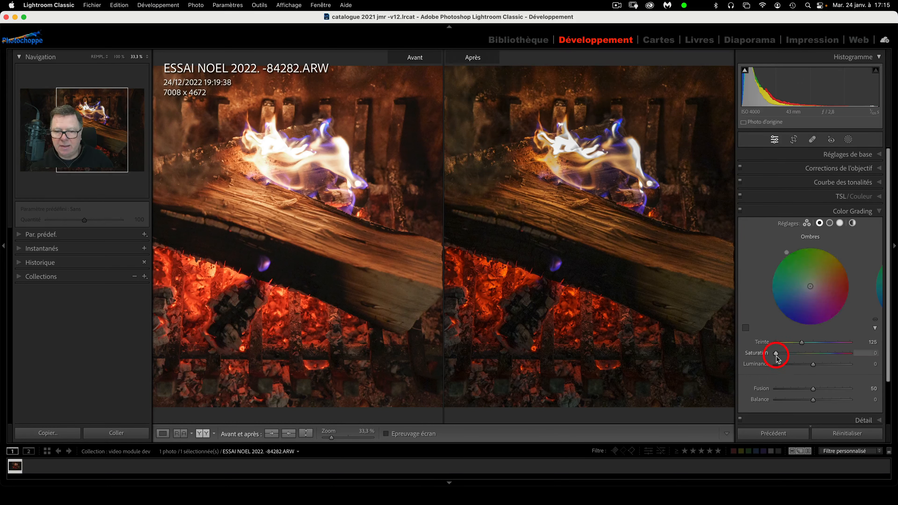
left_click_drag(776, 354, 812, 366)
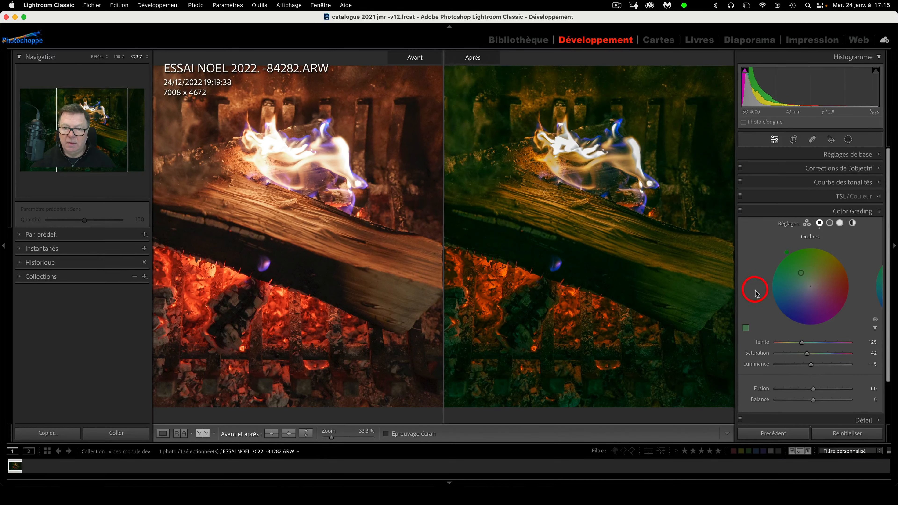
left_click(830, 223)
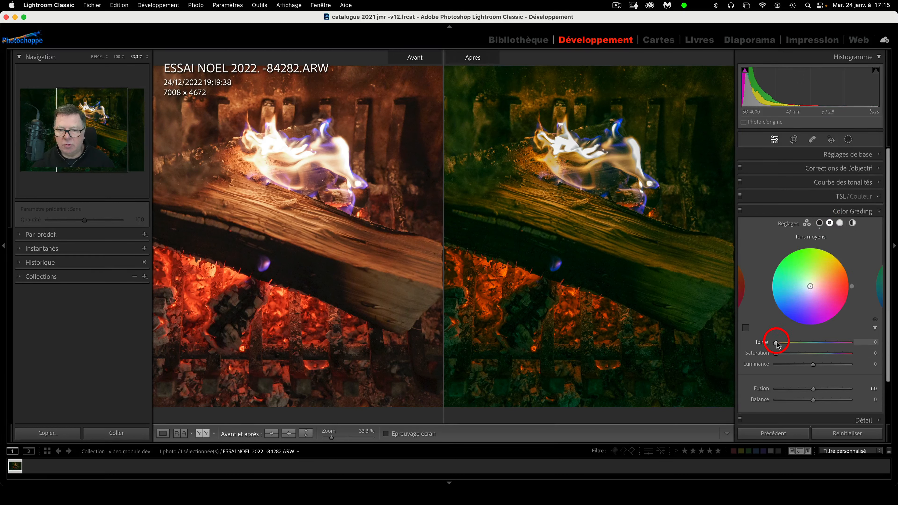
Give the midtones a blue tint: hue 229, saturation 50, luminance +30
left_click_drag(811, 286, 793, 264)
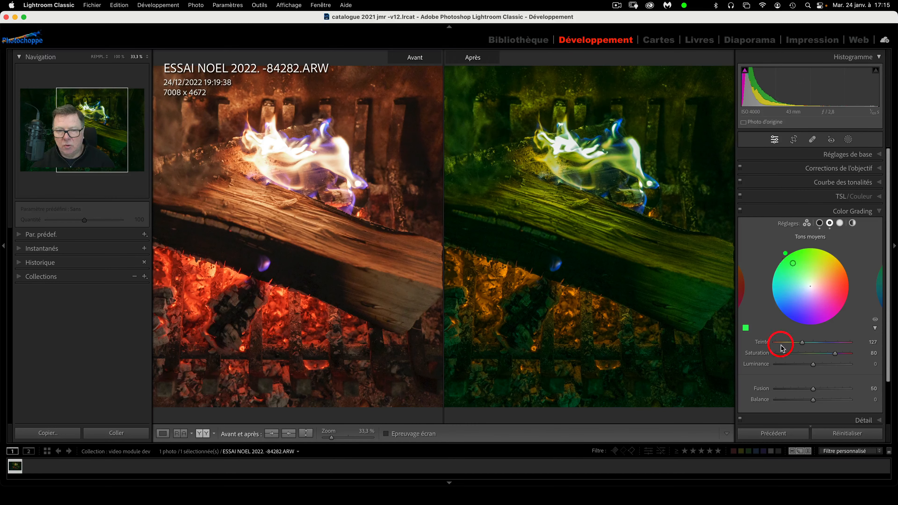
left_click_drag(802, 342, 857, 357)
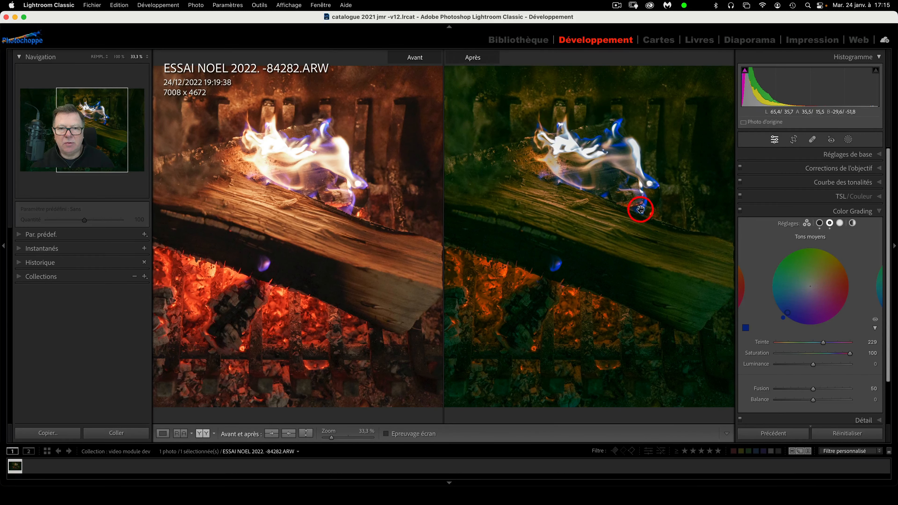
left_click(813, 353)
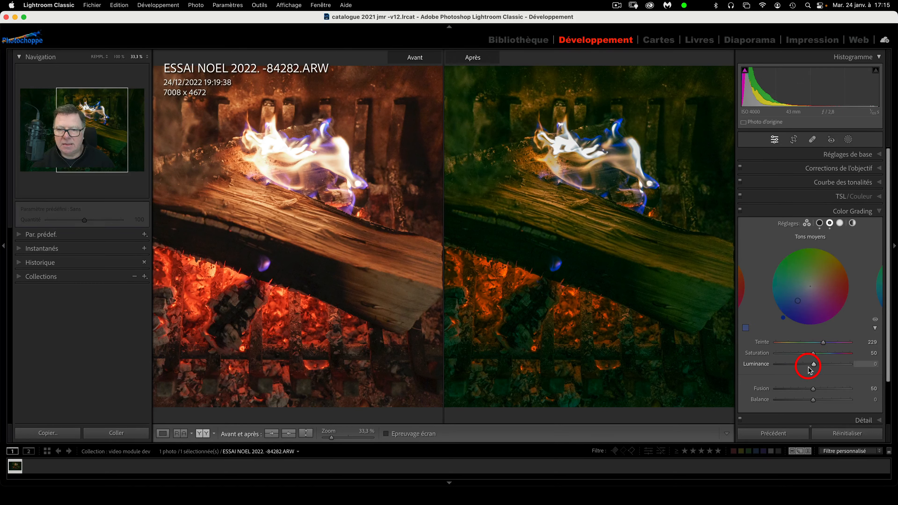
left_click_drag(815, 365, 838, 366)
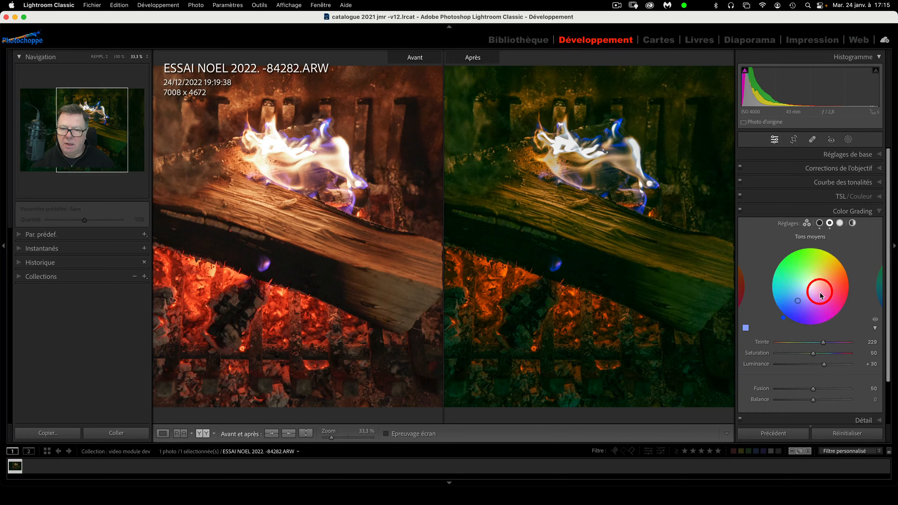
left_click(840, 224)
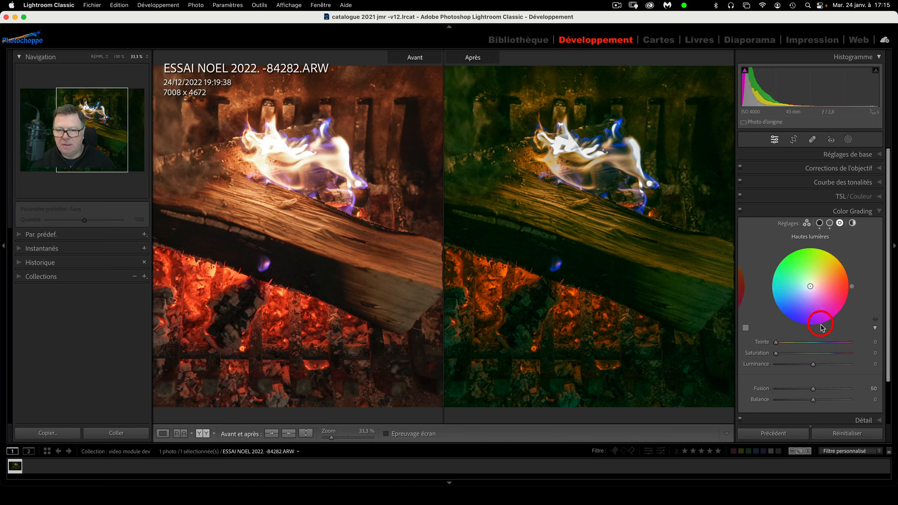
Tint the highlights red with hue 2, saturation 83 and luminance +19
left_click(835, 285)
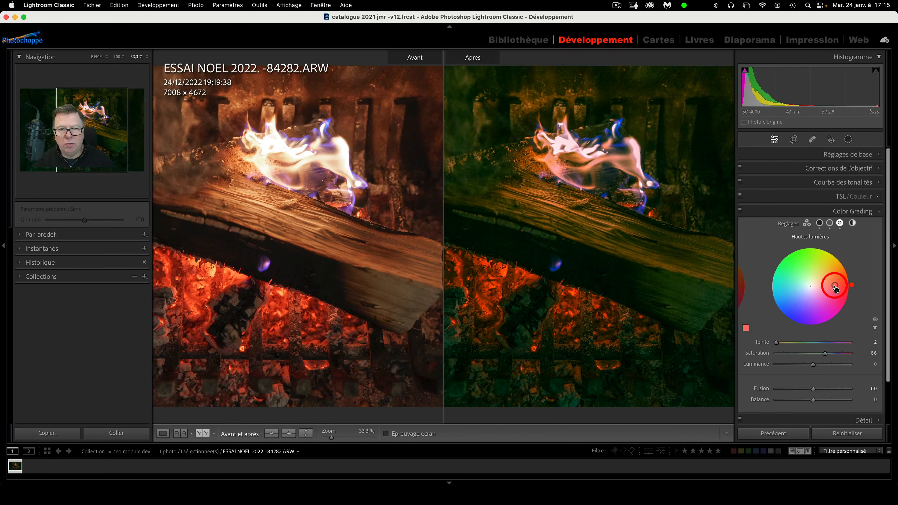
left_click_drag(836, 288, 836, 286)
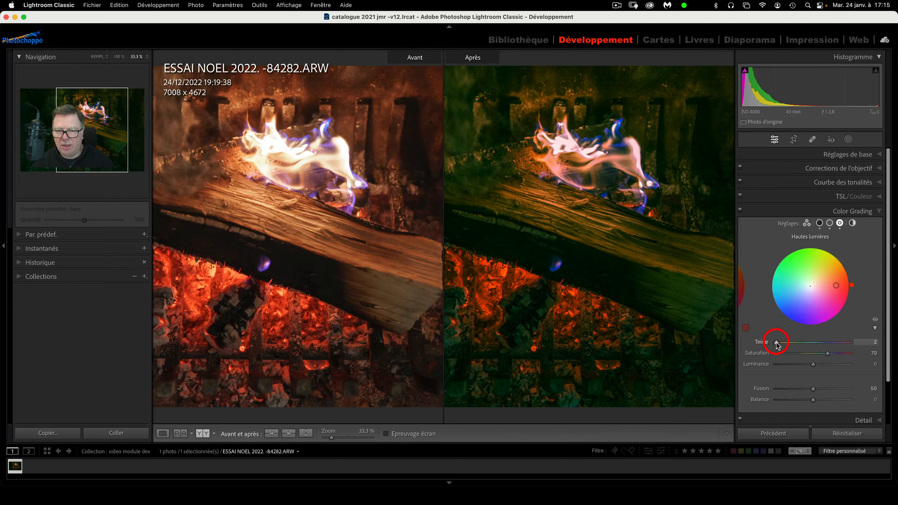
left_click_drag(827, 354, 816, 371)
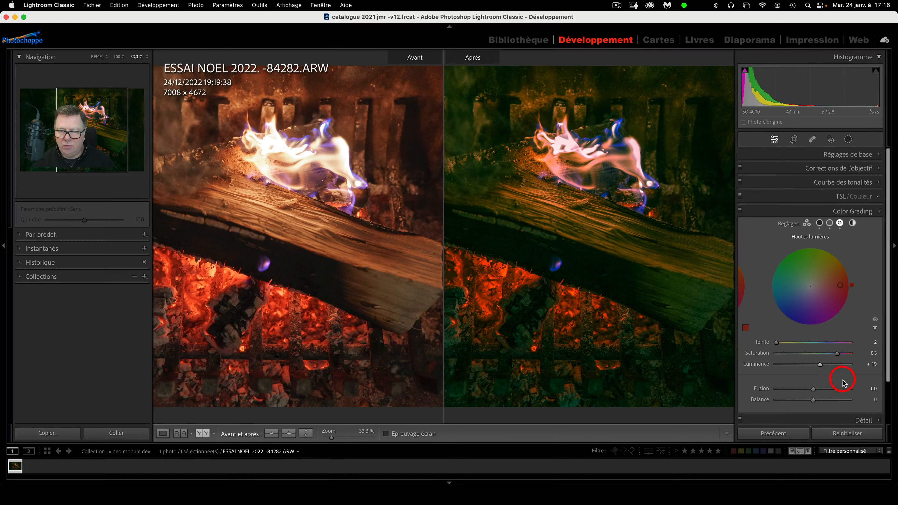
scroll(840, 378, "down", 3)
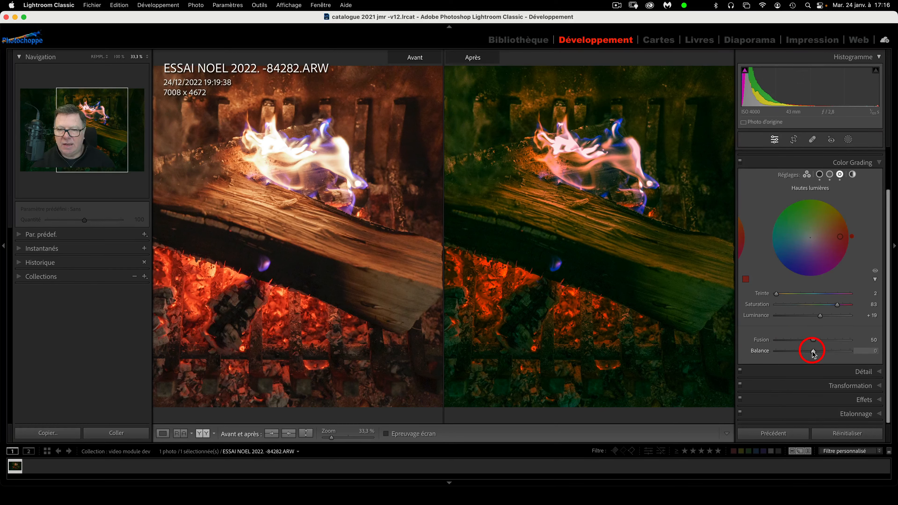
Set the colour-grading Balance to +1 and Fusion to 67
left_click(820, 174)
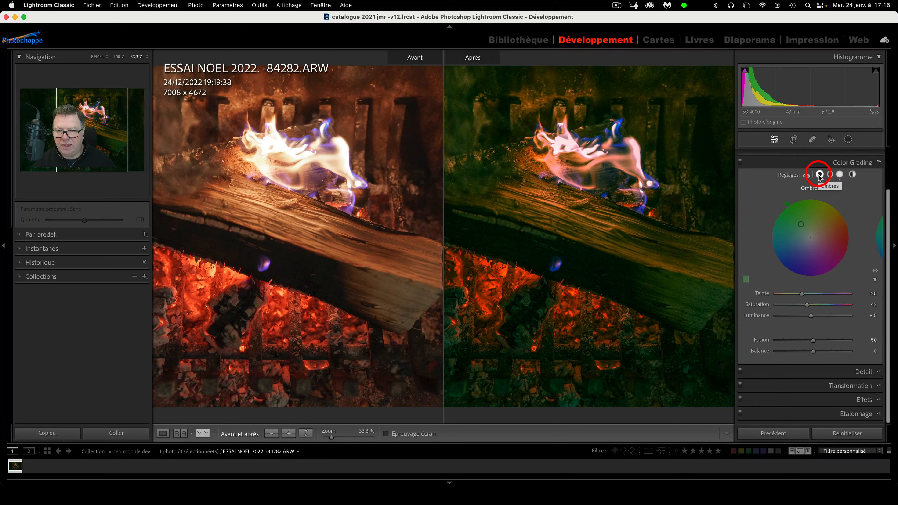
left_click(841, 175)
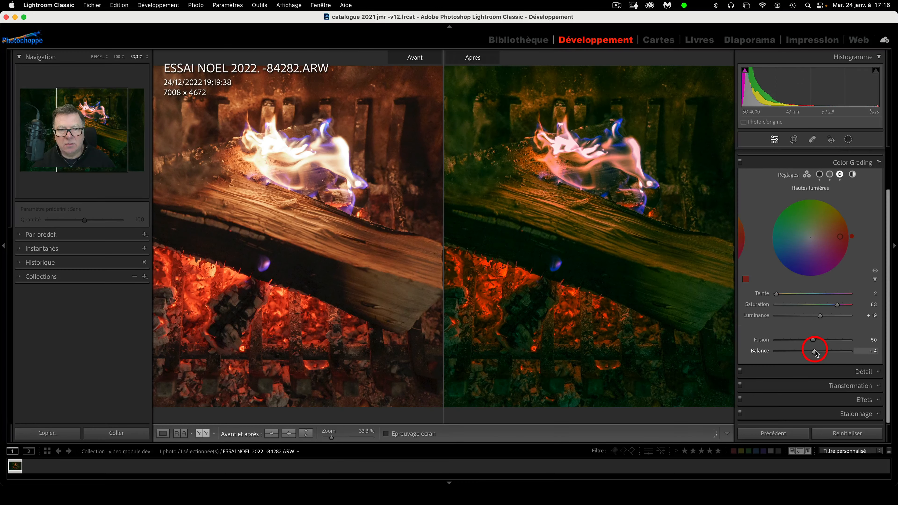
mouse_move(813, 353)
left_mouse_down()
mouse_move(852, 352)
mouse_move(772, 357)
mouse_move(819, 355)
mouse_move(812, 357)
left_mouse_up()
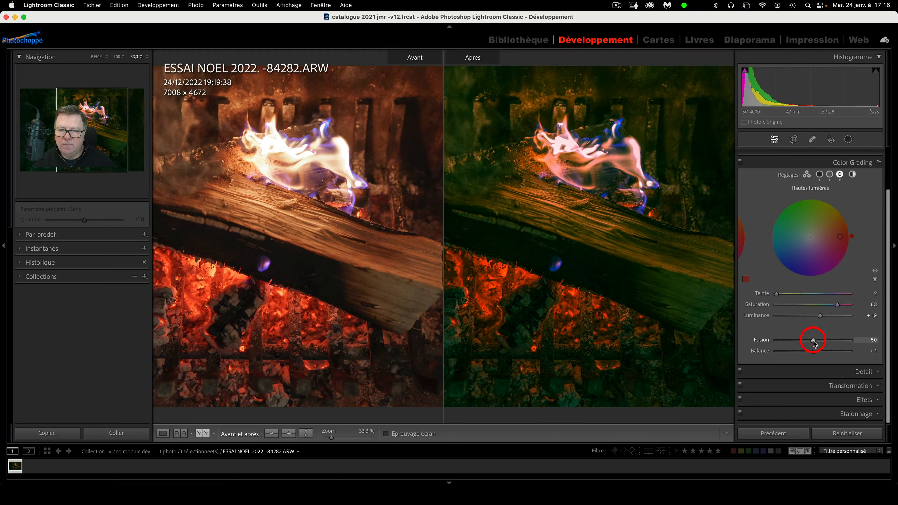
mouse_move(831, 344)
left_mouse_down()
mouse_move(787, 344)
mouse_move(847, 346)
mouse_move(813, 344)
mouse_move(826, 344)
left_mouse_up()
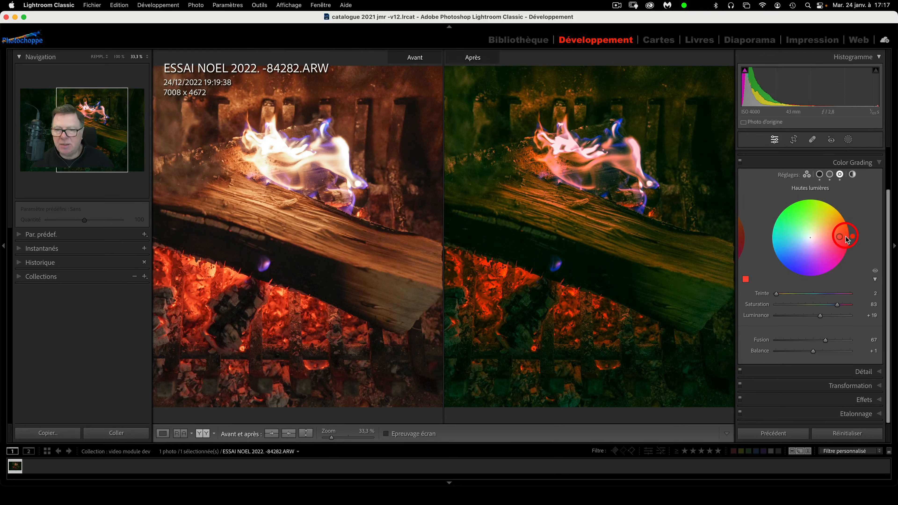
key("alt")
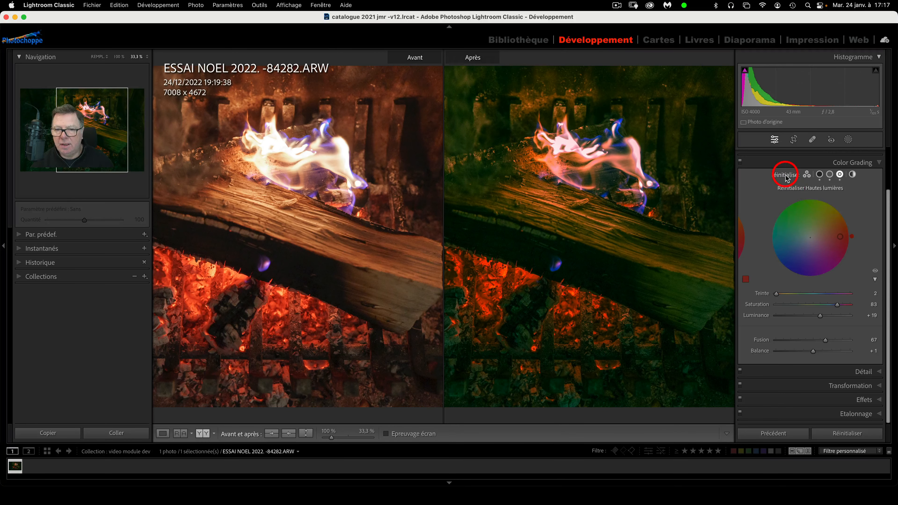
Alt-reset all colour grading and move from the Color Grading panel to Détail
left_click(787, 174, "alt")
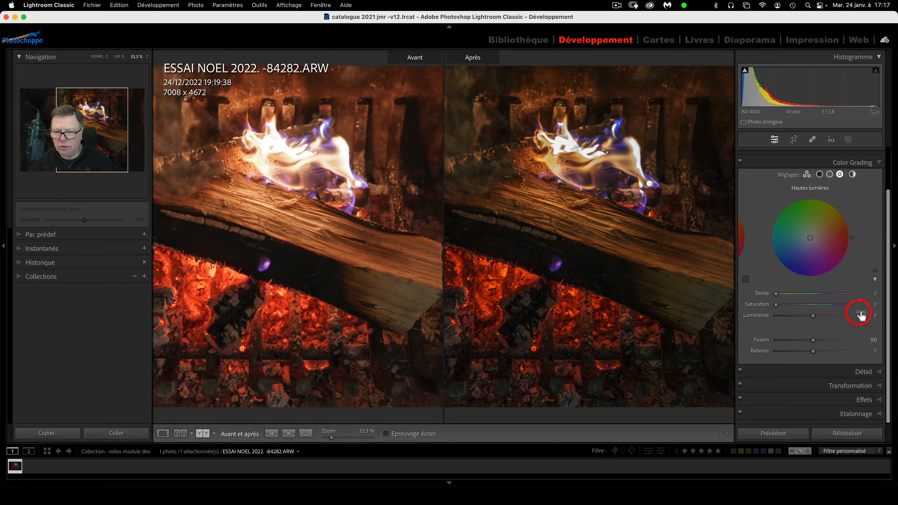
left_click(882, 165)
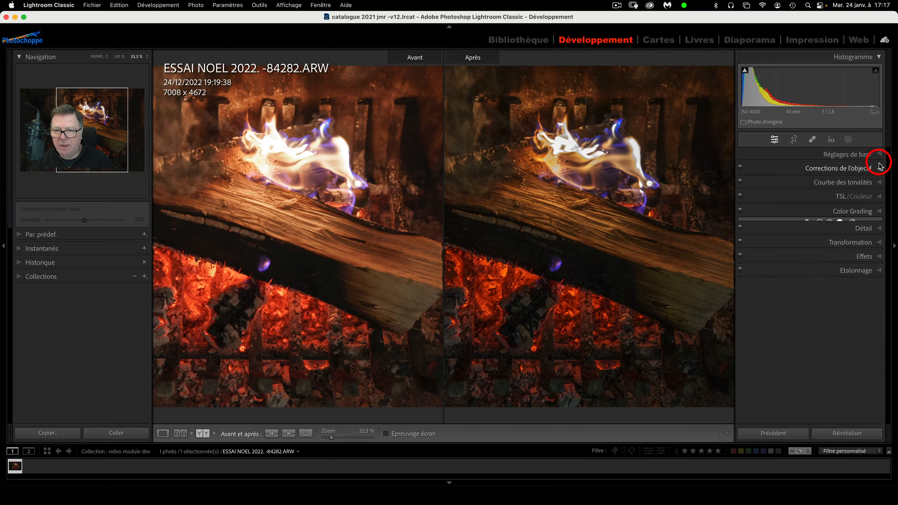
left_click(880, 226)
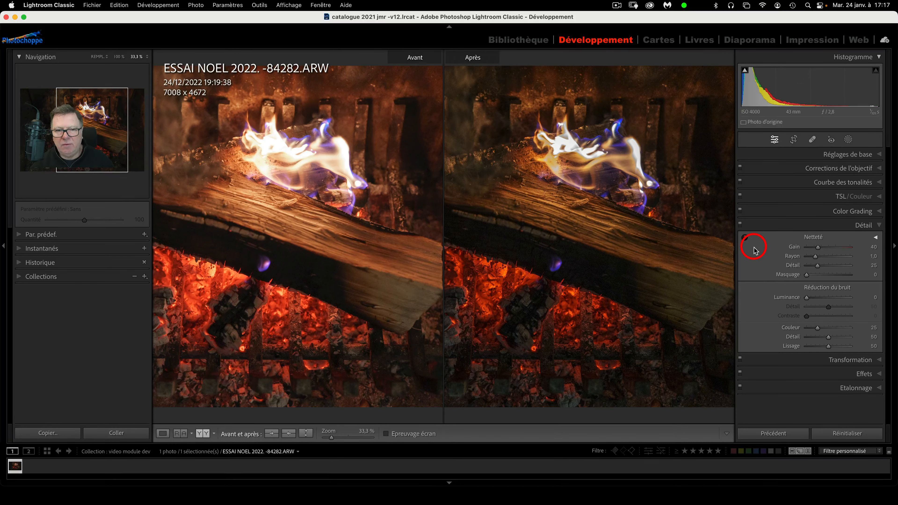
Zoom the before/after view to 100% and pan across the log and embers
left_click(745, 237)
scroll(533, 188, "up", 8)
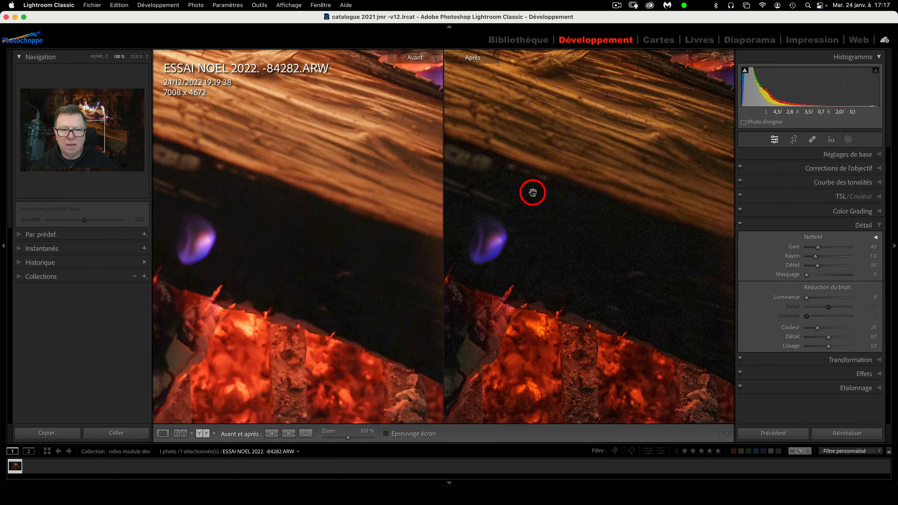
scroll(533, 194, "up", 5)
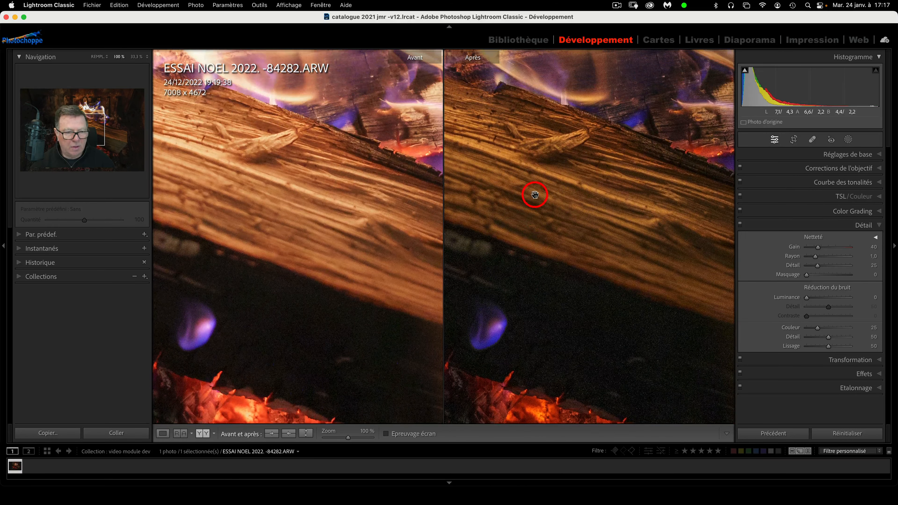
left_click_drag(571, 210, 552, 251)
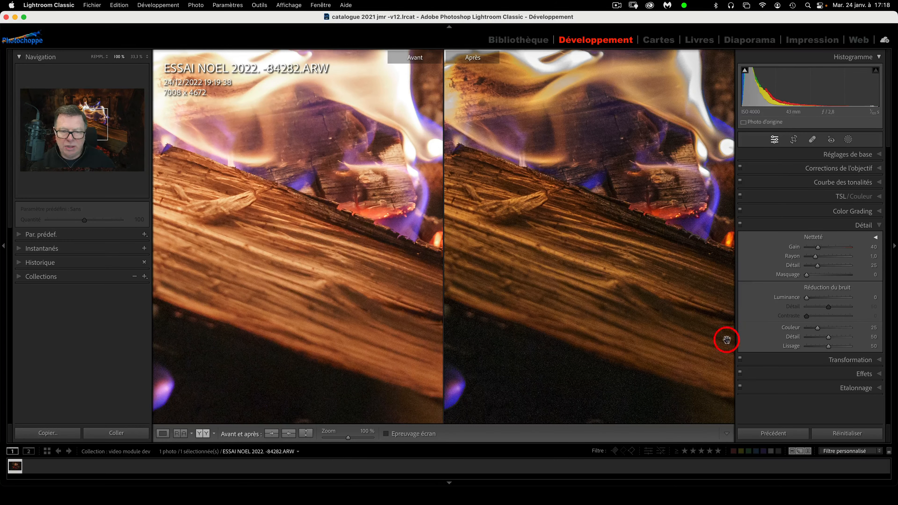
left_click_drag(587, 368, 604, 266)
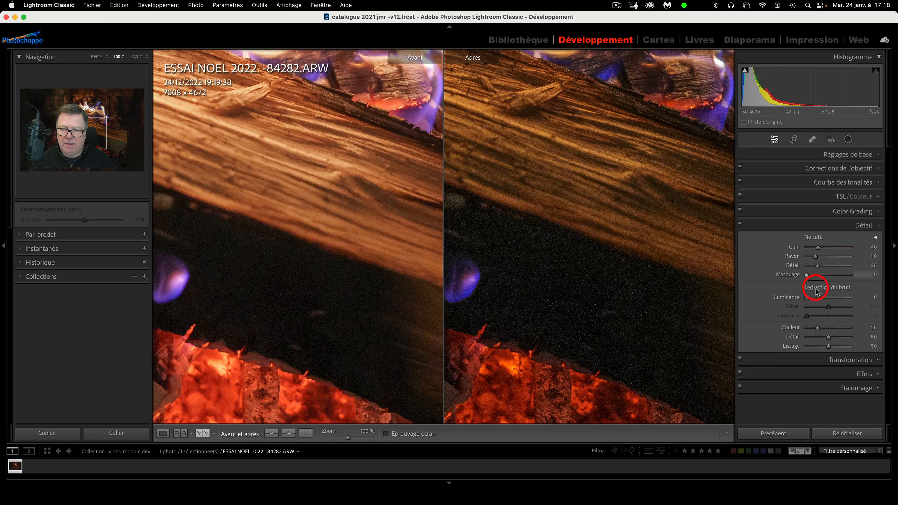
Set sharpening to Gain 54, Rayon 0,9 and Détail 29
left_click_drag(819, 250, 821, 250)
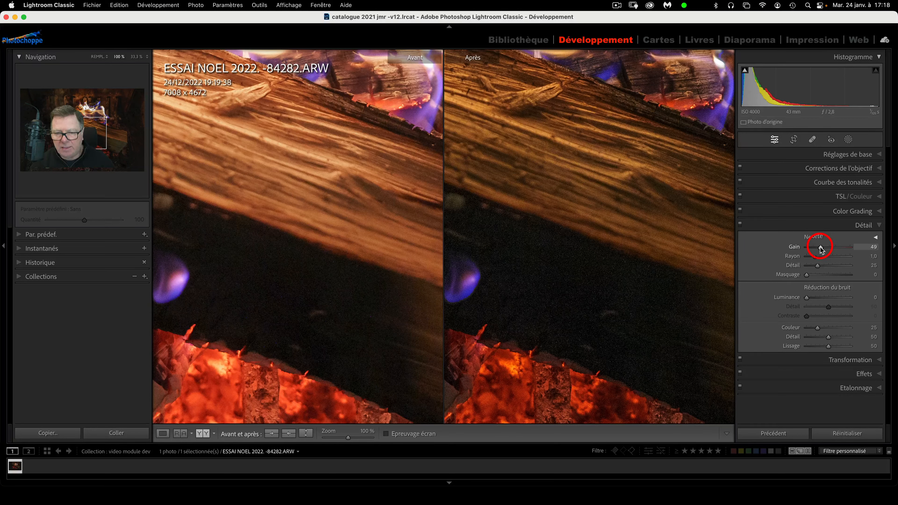
left_click_drag(821, 250, 823, 248)
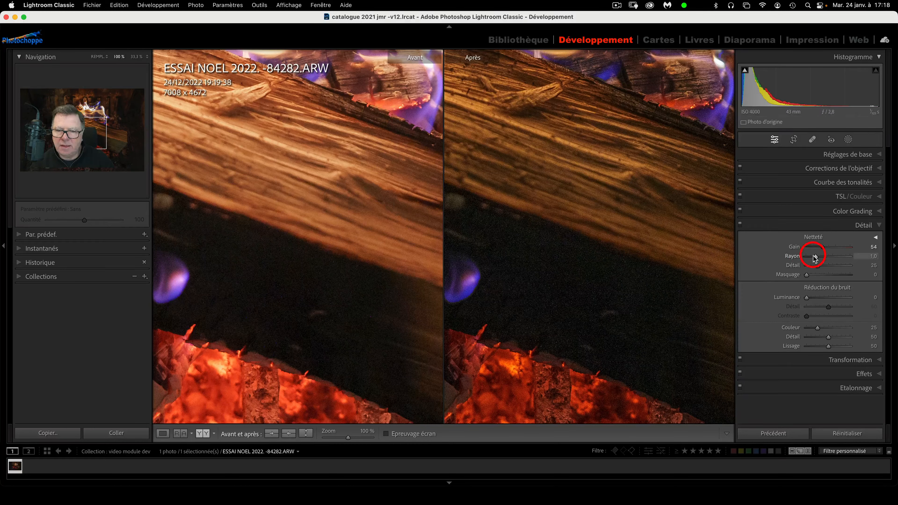
mouse_move(816, 258)
left_mouse_down()
mouse_move(828, 258)
mouse_move(815, 258)
left_mouse_up()
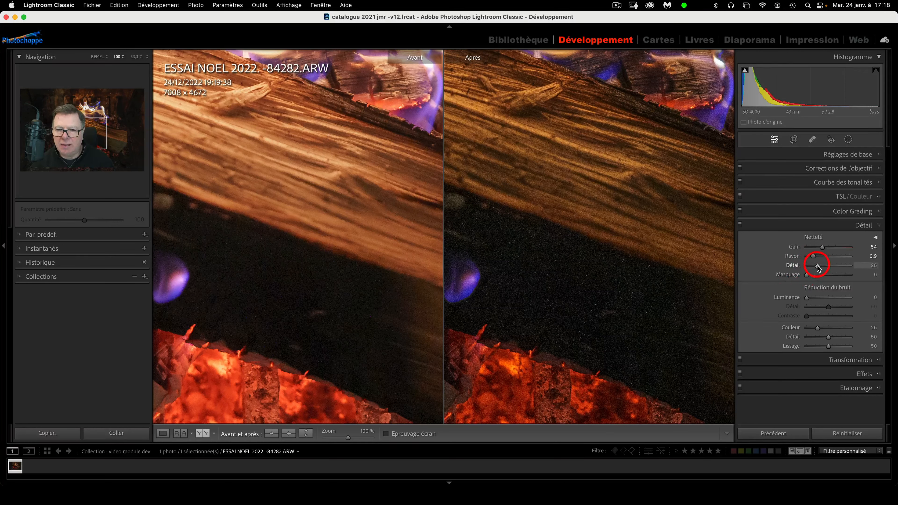
mouse_move(818, 267)
left_mouse_down()
mouse_move(841, 269)
mouse_move(820, 269)
left_mouse_up()
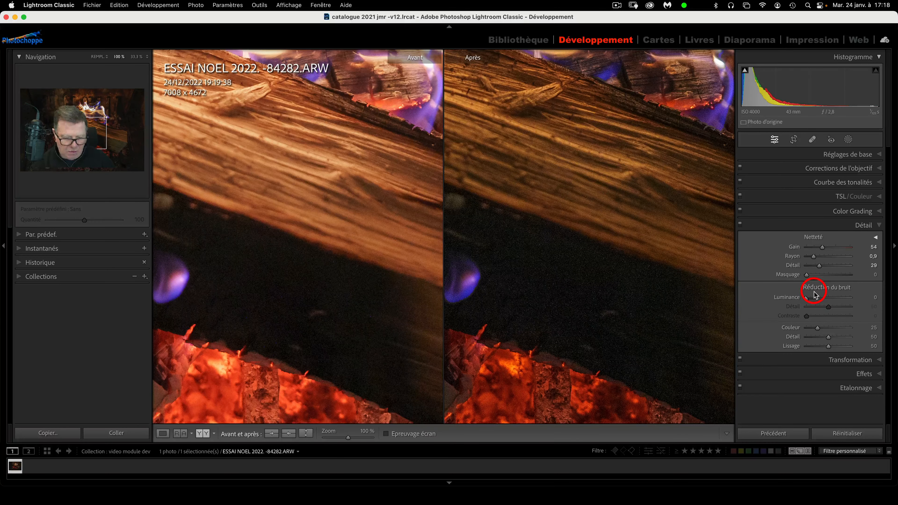
key("alt")
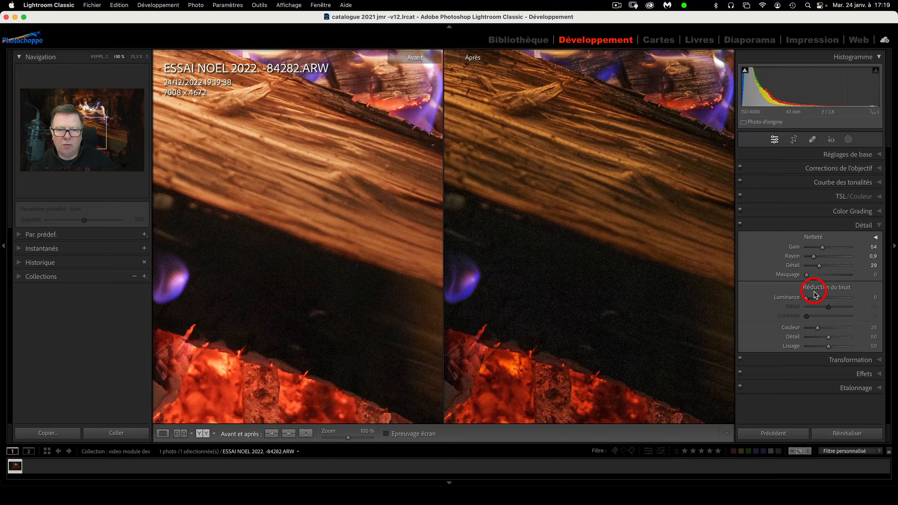
key("alt")
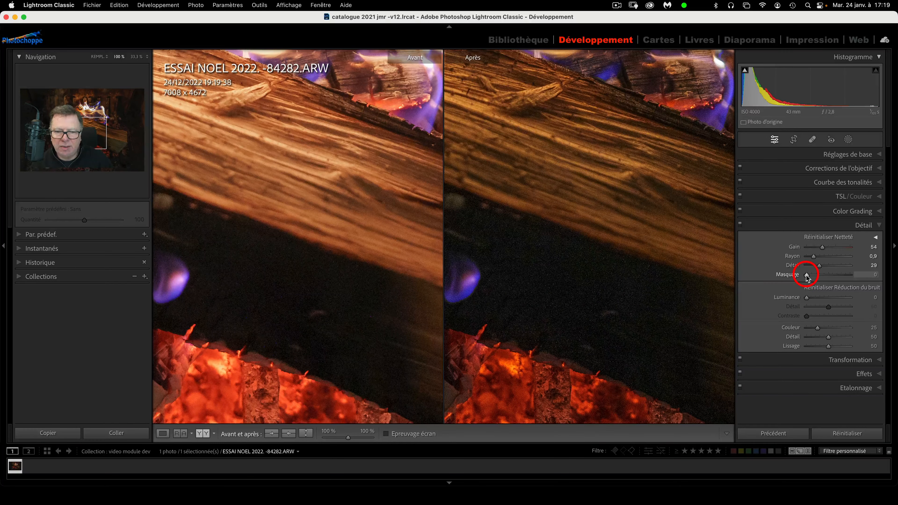
Alt-drag Masquage to 70 to restrict sharpening to edges, comparing with Détail off and on
left_click_drag(806, 275, 828, 277)
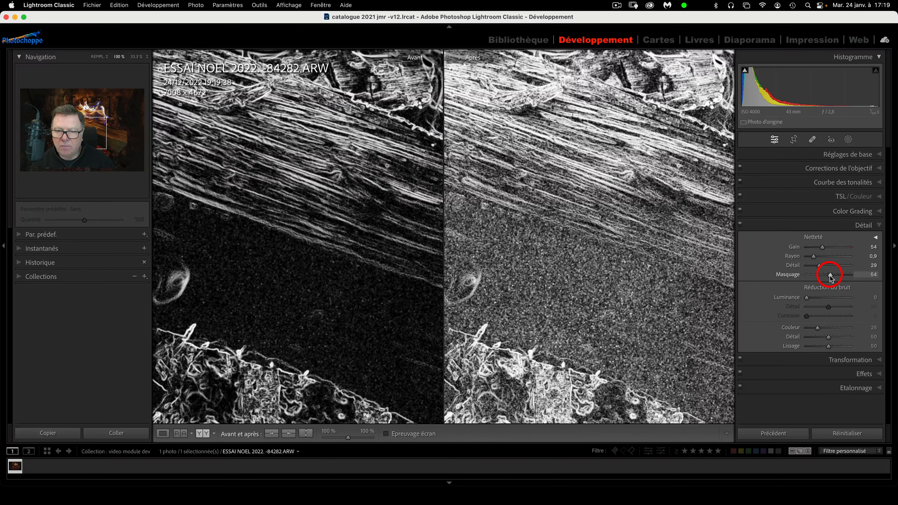
left_click_drag(830, 276, 841, 277)
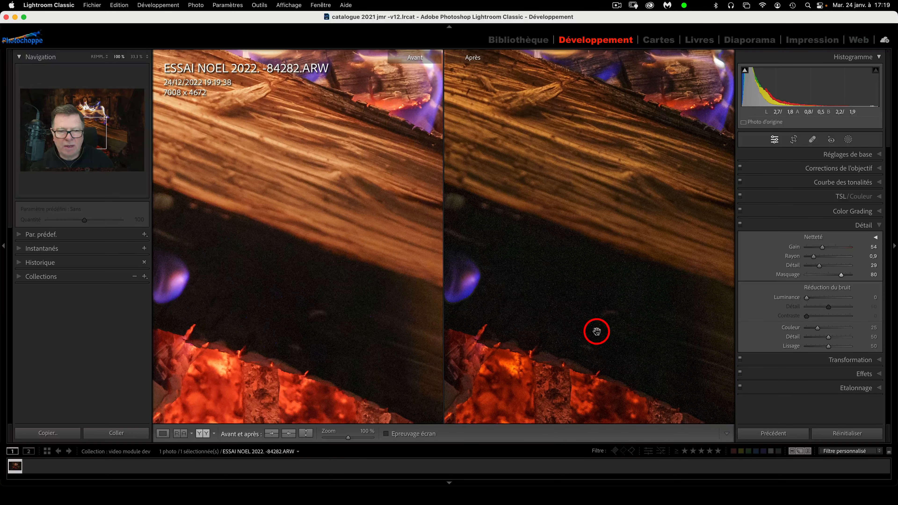
left_click(740, 225)
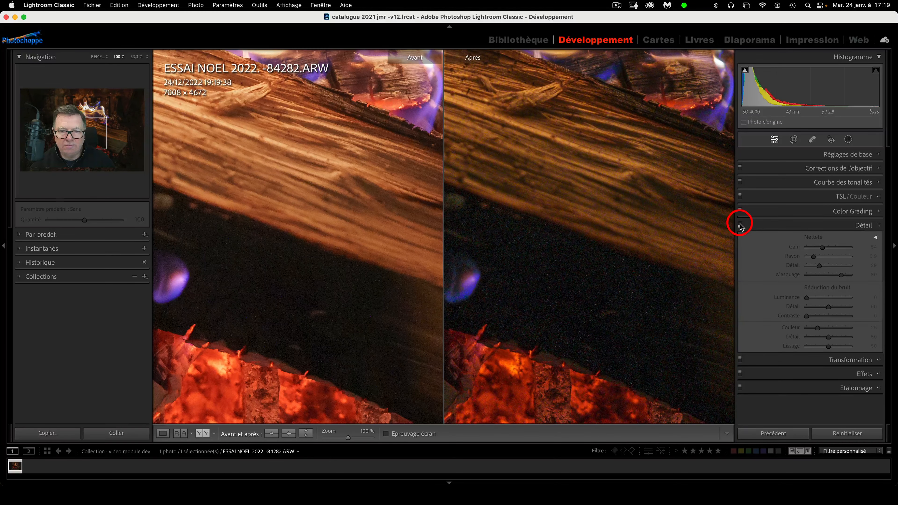
left_click(740, 225)
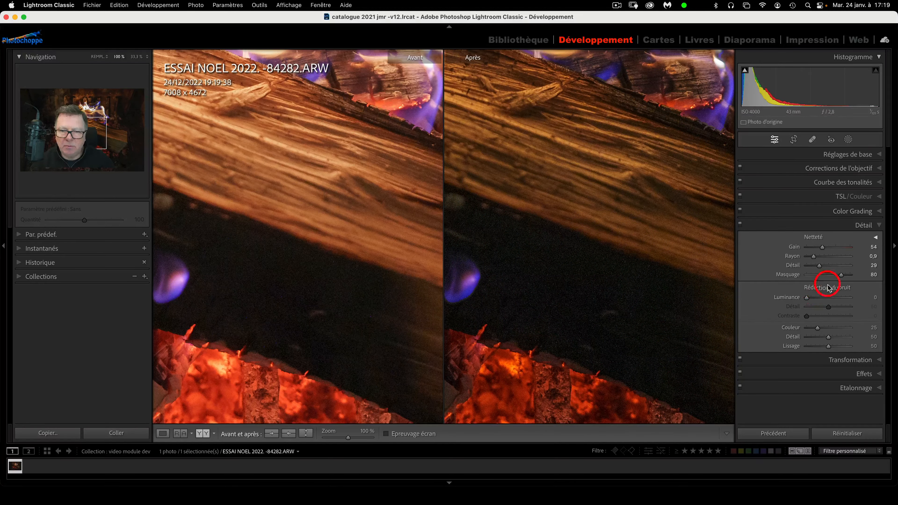
left_click_drag(841, 277, 837, 276)
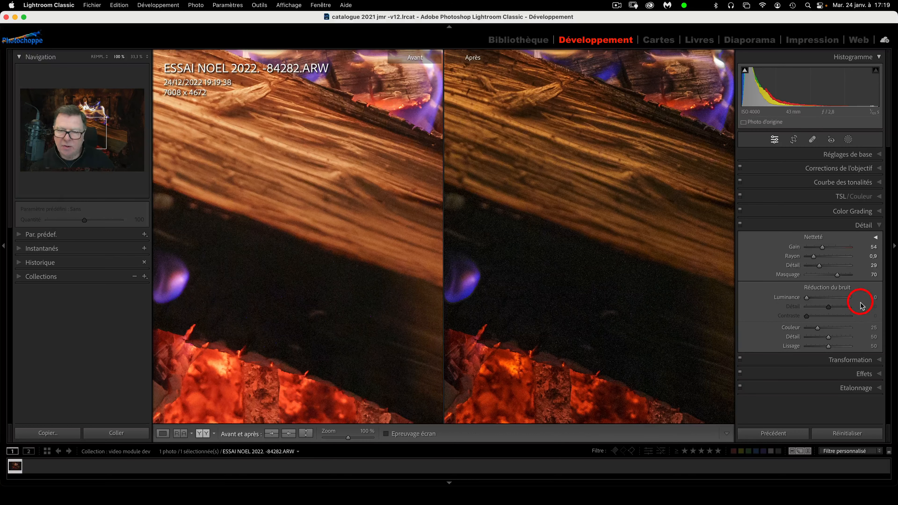
Raise the sharpening Gain to 67 while previewing in grayscale
key("alt")
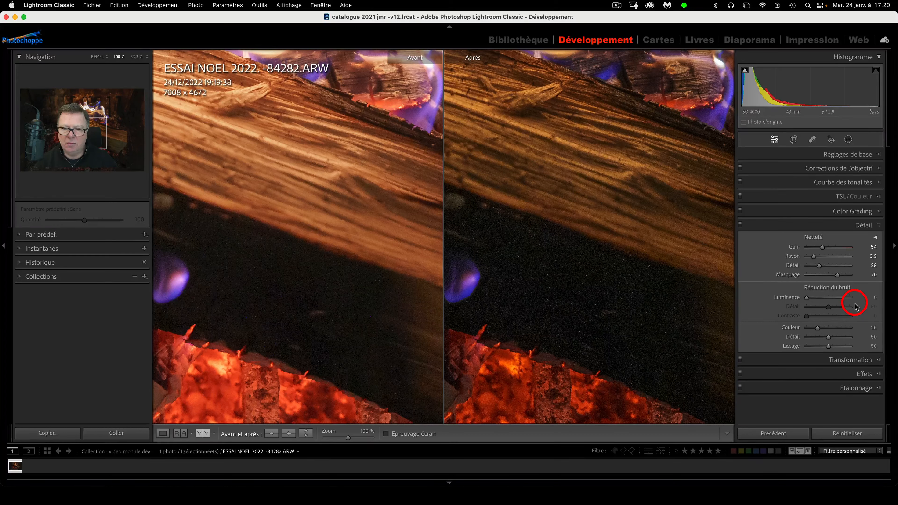
key("alt")
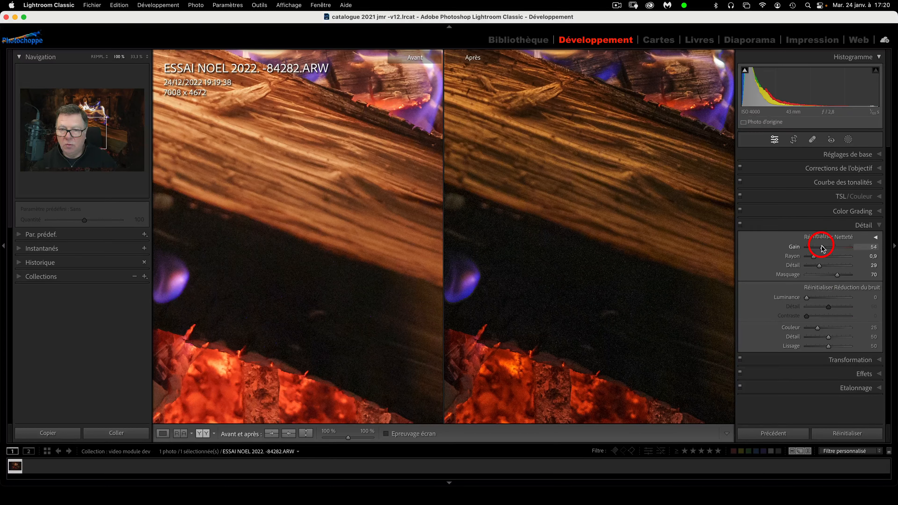
mouse_move(822, 248)
left_mouse_down()
mouse_move(849, 248)
mouse_move(825, 249)
left_mouse_up()
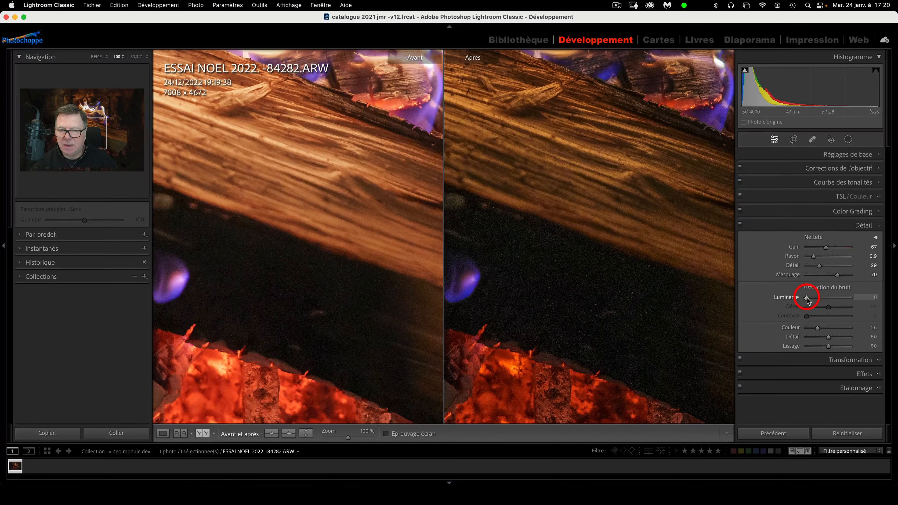
Try luminance noise reduction around 41 with its Détail at 39
left_click_drag(807, 299, 821, 299)
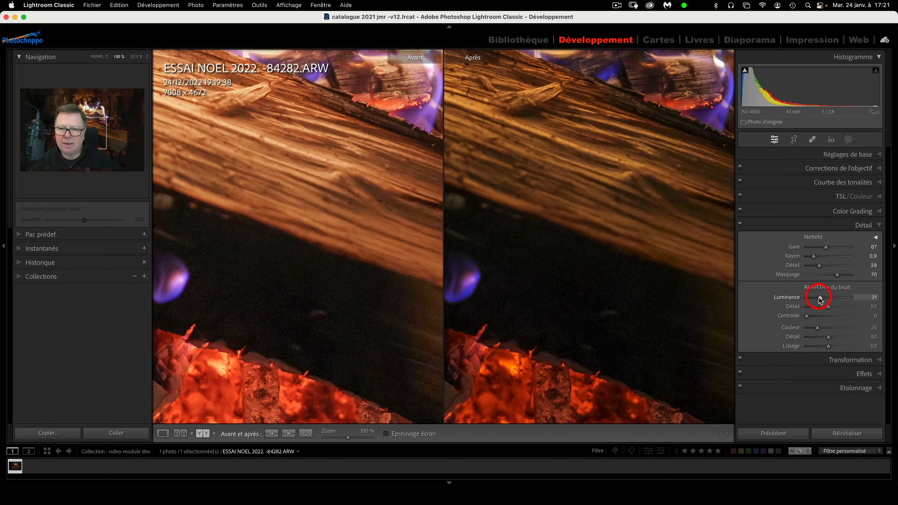
double_click(787, 298)
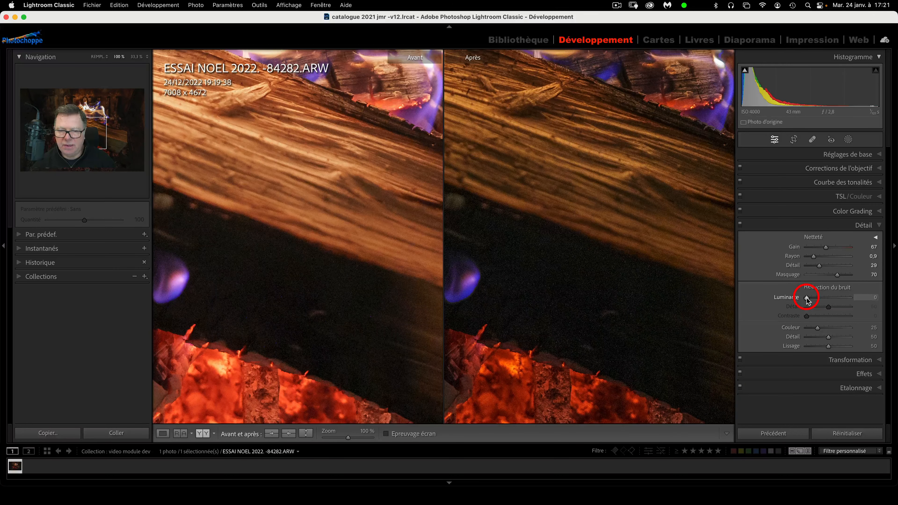
left_click_drag(807, 299, 825, 300)
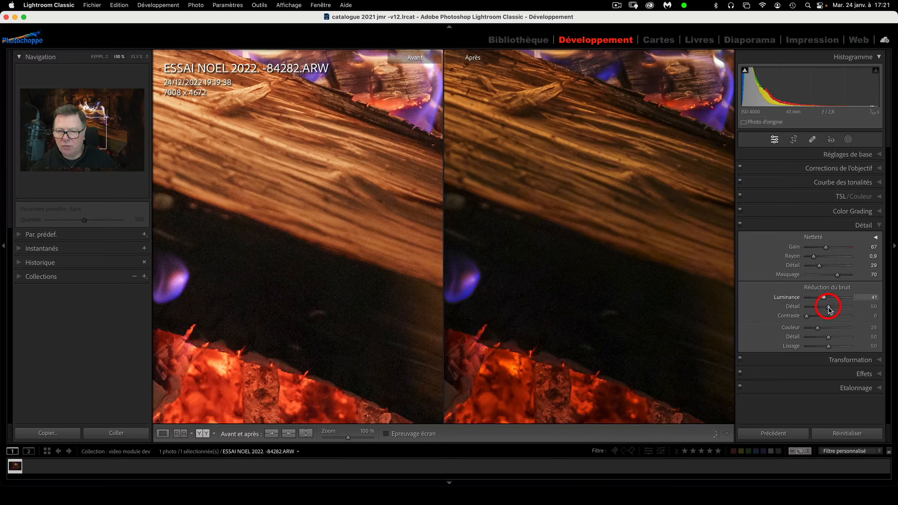
left_click(825, 308)
mouse_move(824, 306)
left_mouse_down()
mouse_move(806, 321)
mouse_move(826, 319)
left_mouse_up()
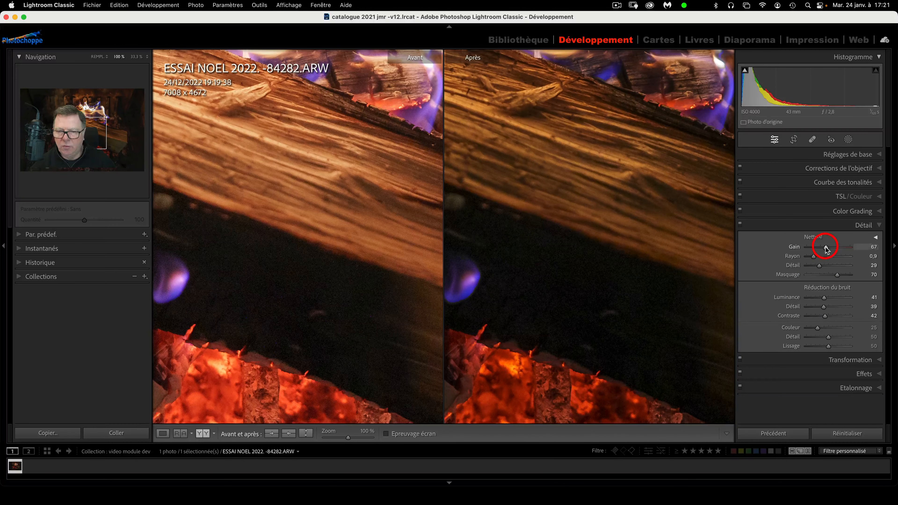
Drag sharpening Gain and noise-reduction Luminance and Couleur all back to 0
left_click_drag(826, 247, 793, 249)
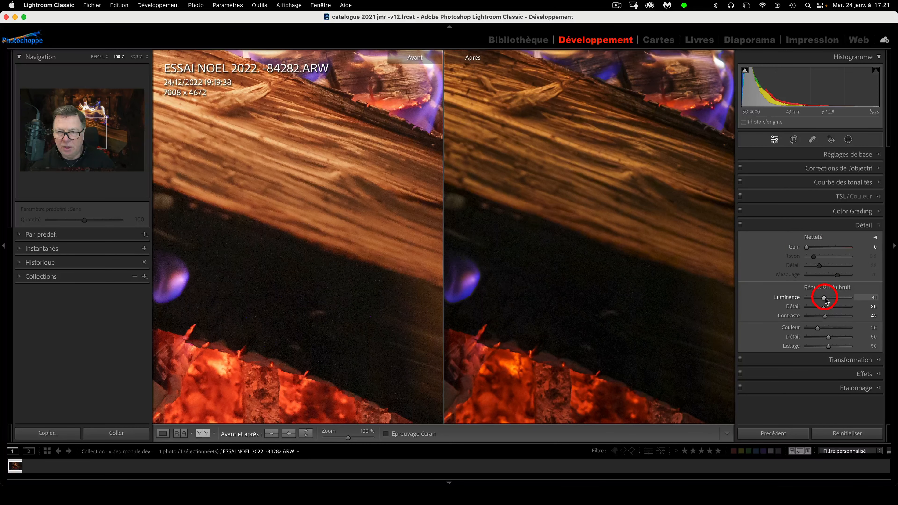
left_click_drag(826, 301, 792, 301)
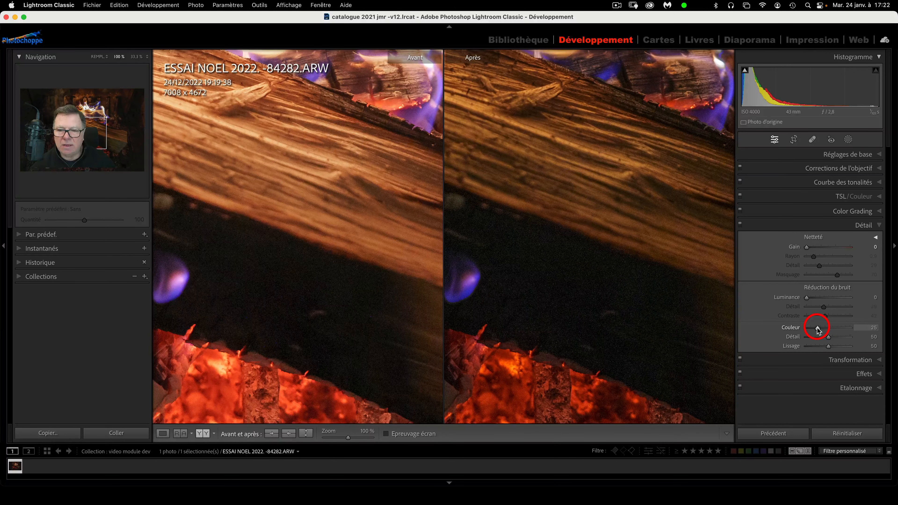
left_click_drag(818, 330, 779, 329)
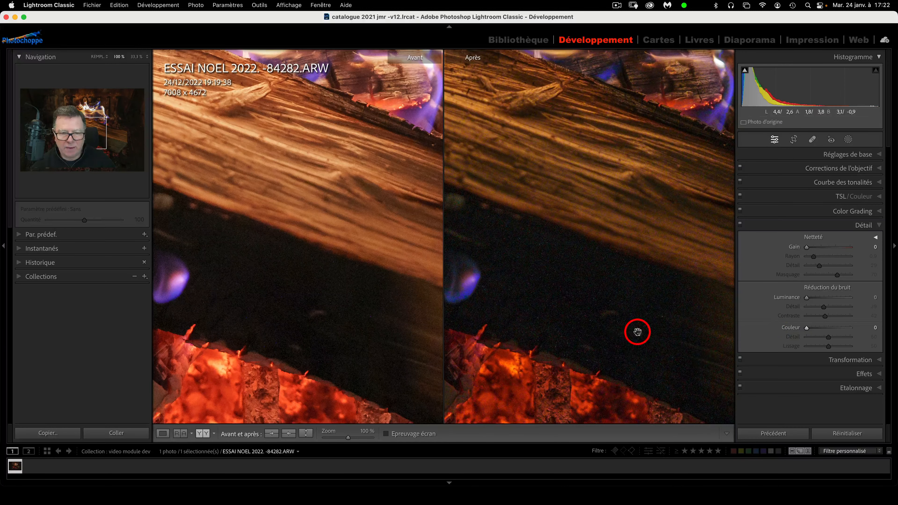
Zoom to 200% and pan to the dark background above the embers
key("super+equal")
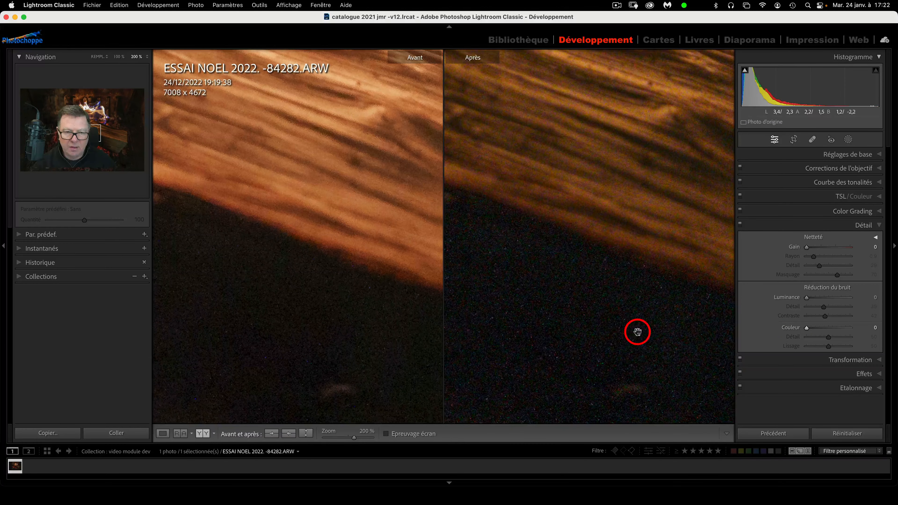
left_click(631, 258)
left_click(607, 270)
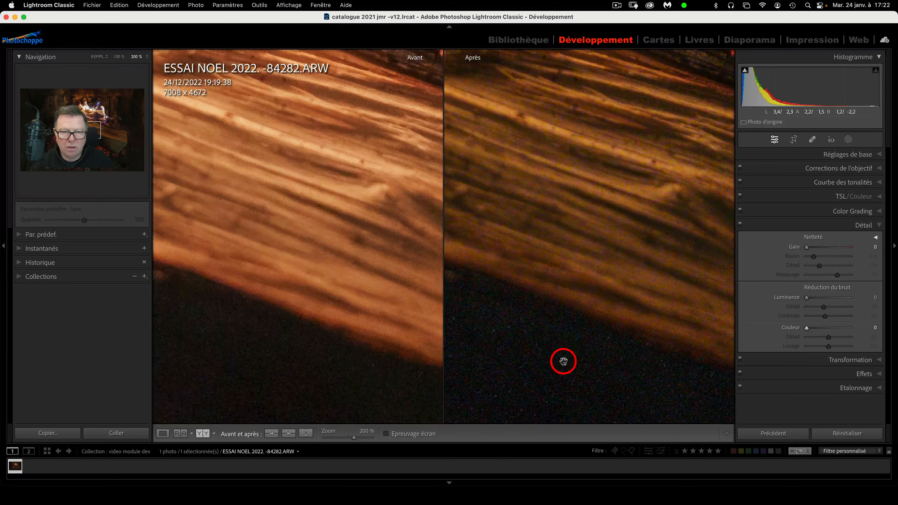
left_click_drag(563, 367, 601, 175)
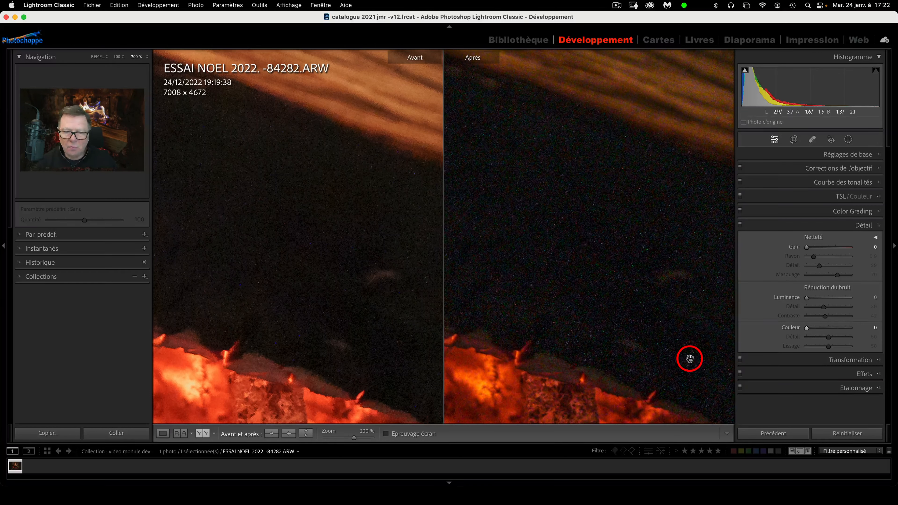
Set colour noise reduction to 38 and luminance noise reduction to 59
left_click(820, 328)
left_click_drag(820, 328, 824, 329)
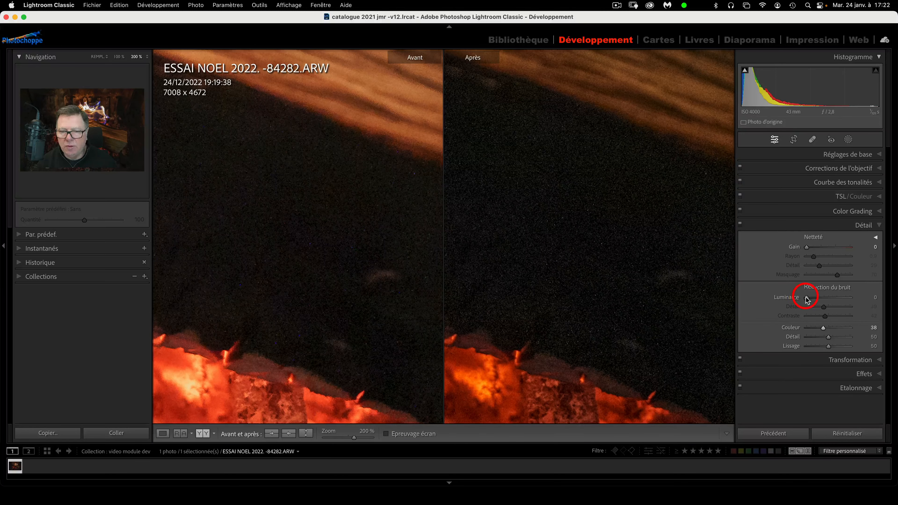
left_click_drag(806, 297, 833, 298)
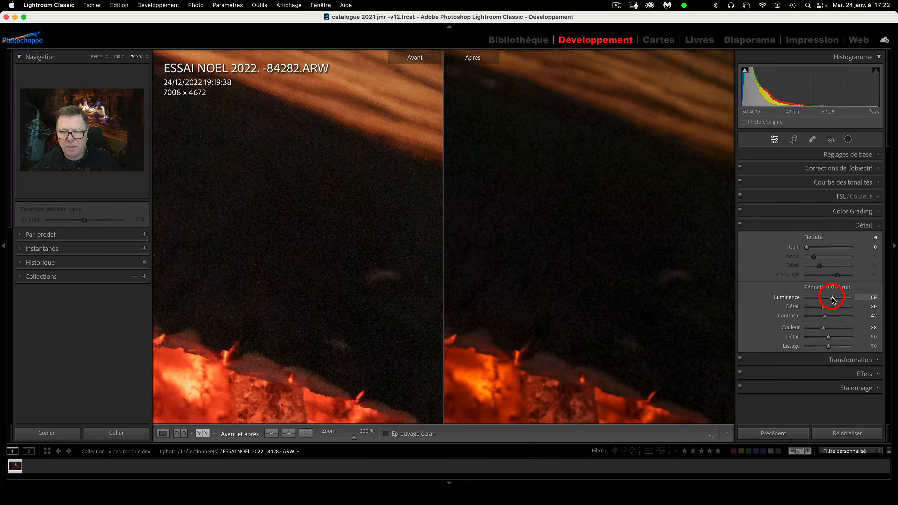
Compare with Détail toggled off and on, then raise sharpening Gain to 55
left_click(741, 224)
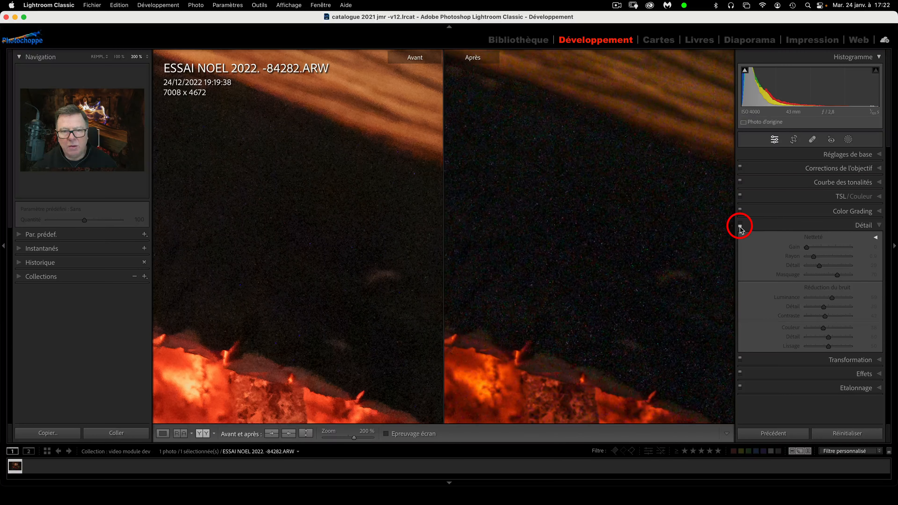
left_click(740, 225)
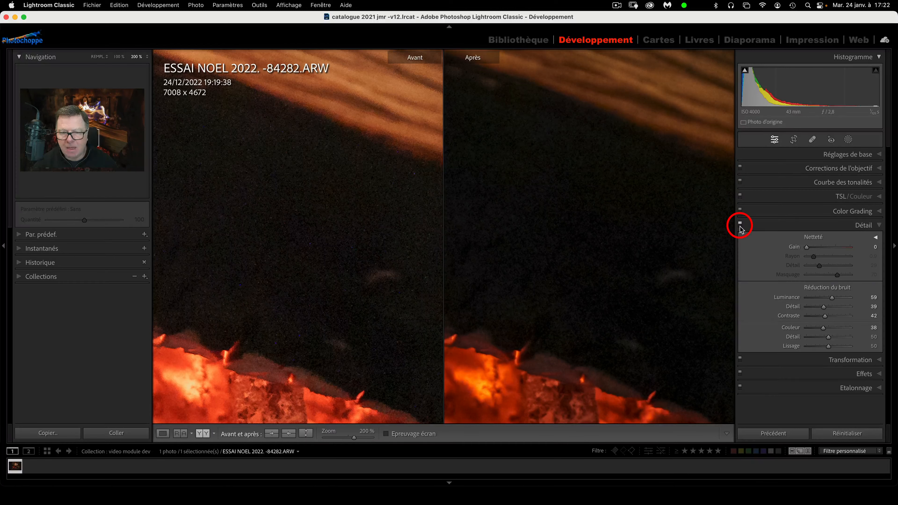
left_click_drag(808, 248, 822, 250)
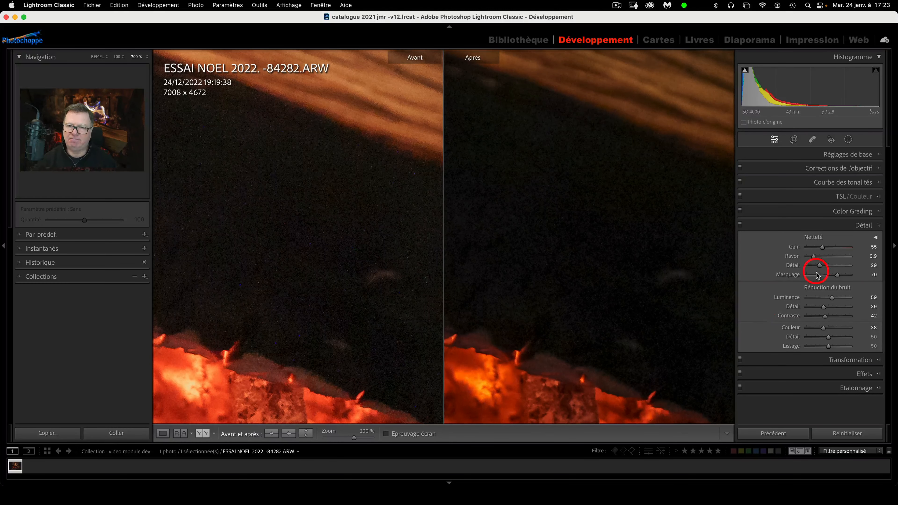
Collapse Détail, briefly check Transformation, and expand the Effets panel
left_click(880, 226)
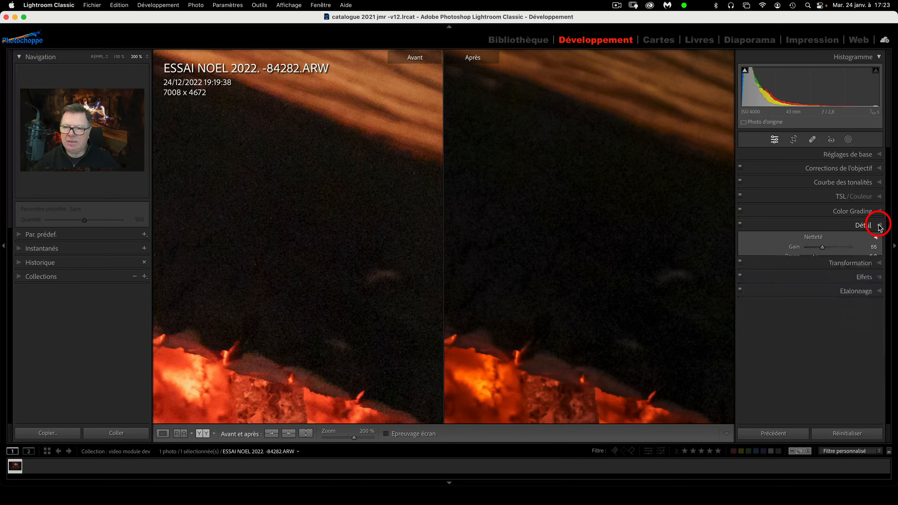
left_click(880, 240)
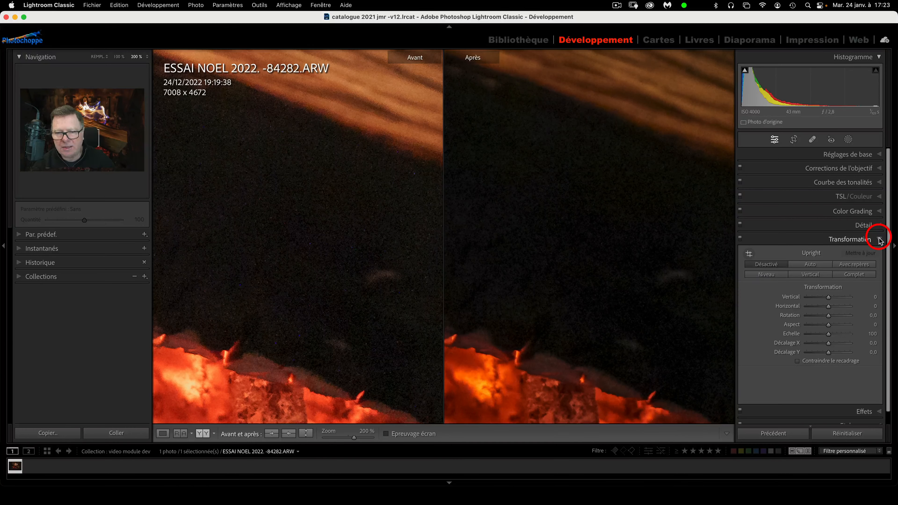
left_click(880, 239)
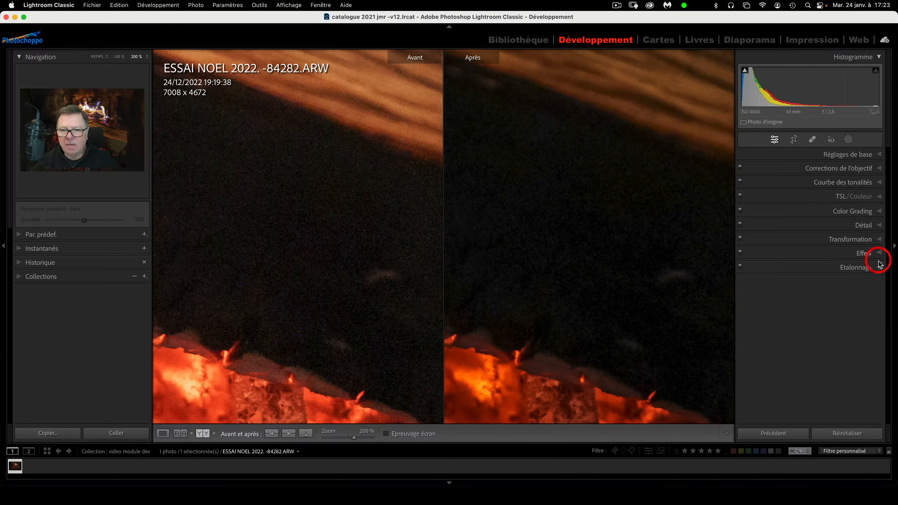
left_click(880, 254)
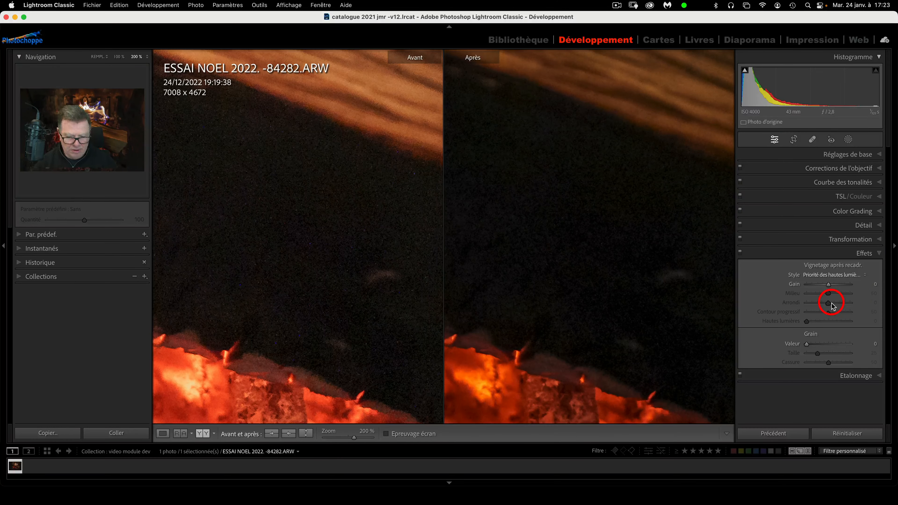
Zoom the preview out to about 22.7% so the whole fireplace photo fits
key("super+minus")
key("super+minus")
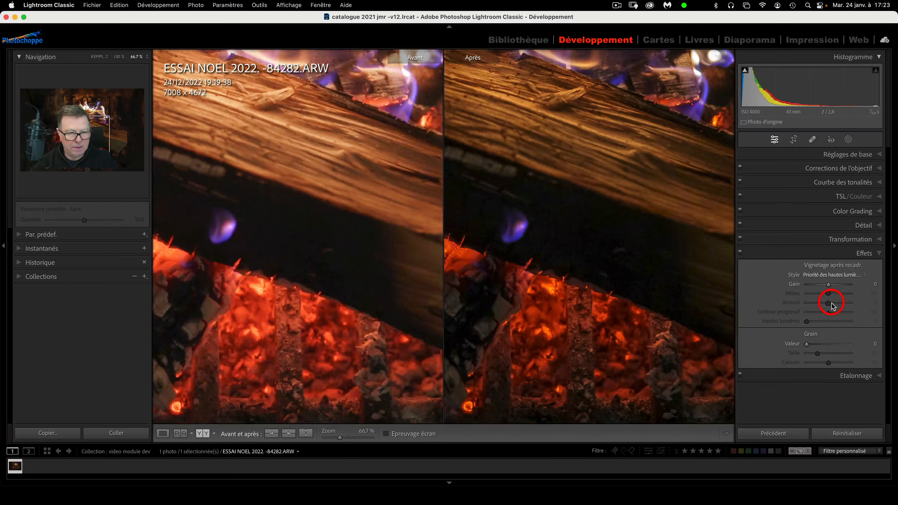
left_click(331, 439)
left_click_drag(331, 439, 330, 439)
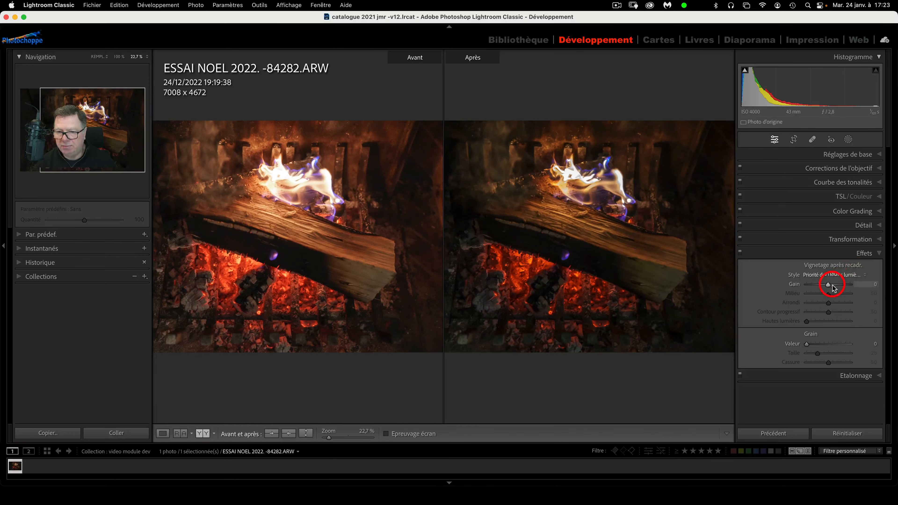
Try bright and dark post-crop vignettes, settling on a Gain of -53
left_click_drag(830, 285, 844, 286)
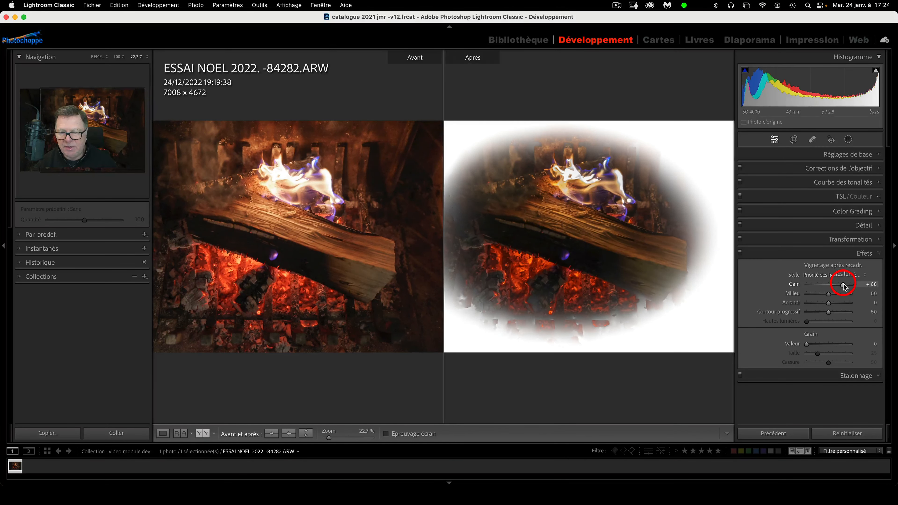
left_click_drag(844, 285, 816, 286)
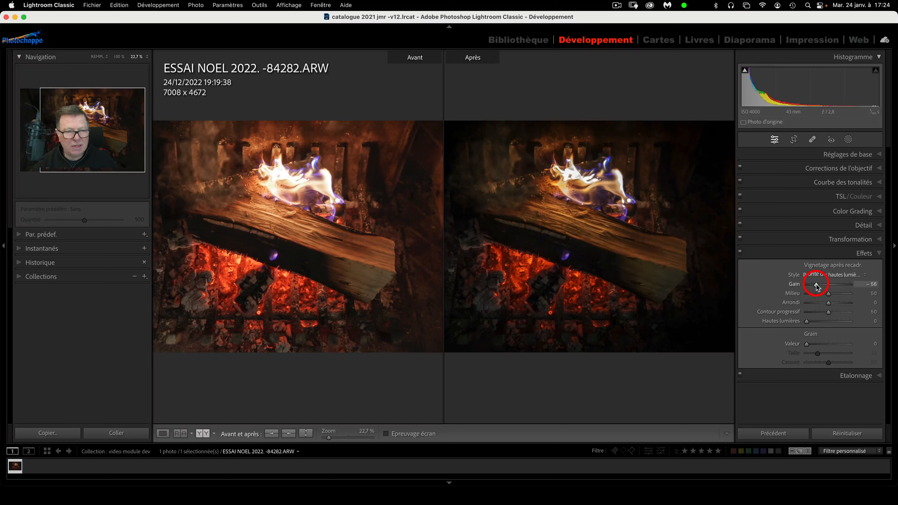
left_click_drag(817, 286, 829, 287)
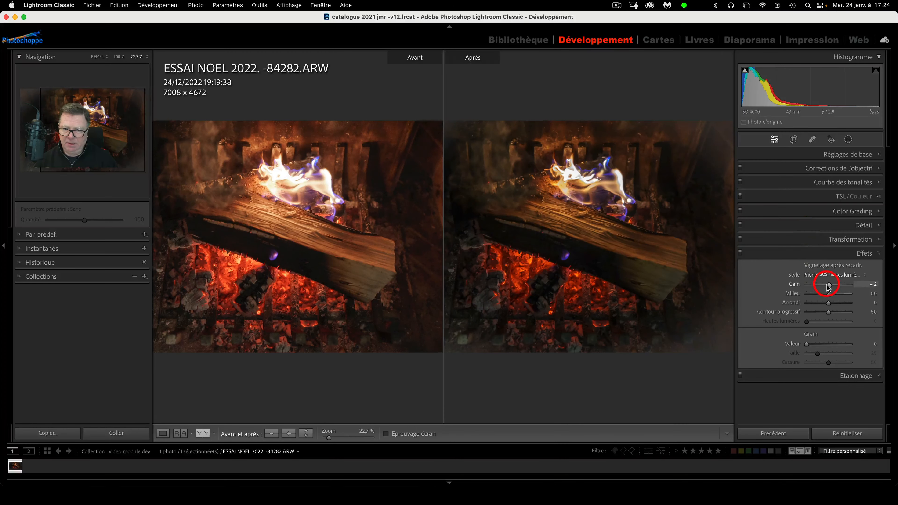
left_click_drag(828, 285, 817, 286)
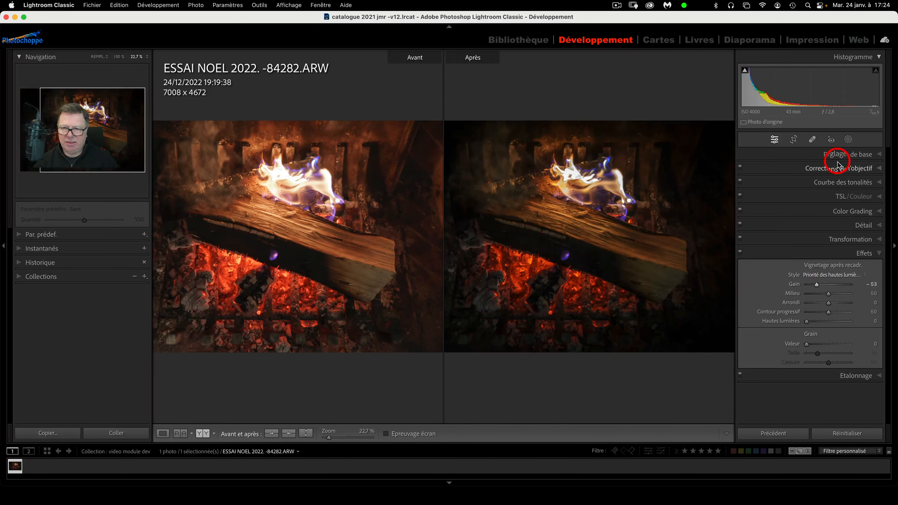
In Réglages de base, set Exposition +2,85, Blancs -21 and Ombres +76
left_click(837, 155)
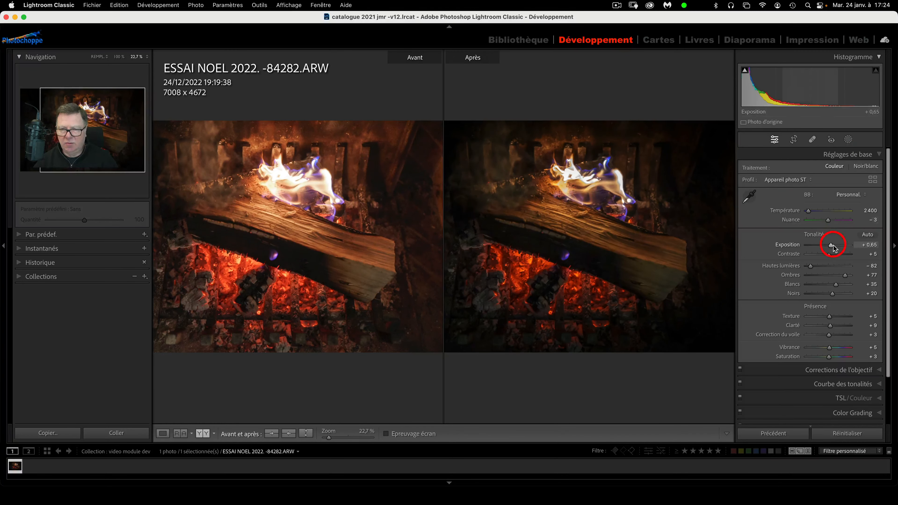
left_click_drag(831, 245, 841, 245)
scroll(838, 245, "down", 1)
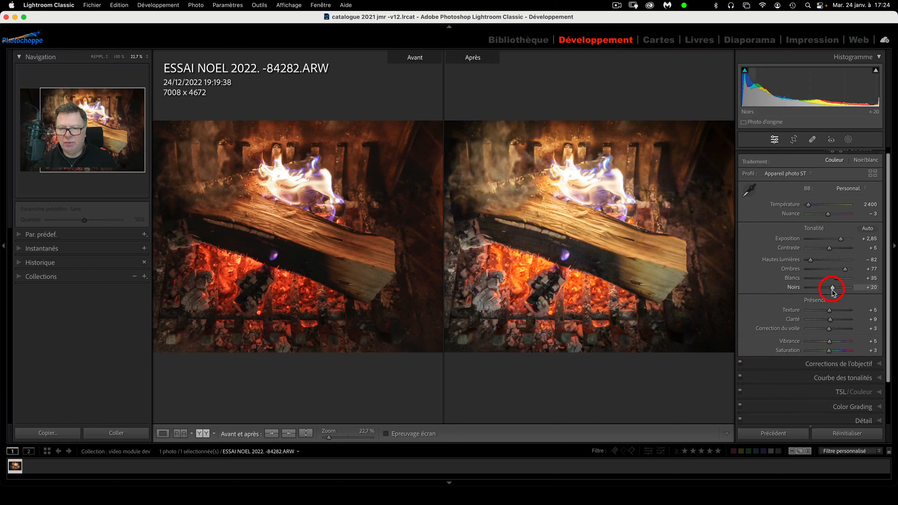
left_click_drag(833, 287, 826, 287)
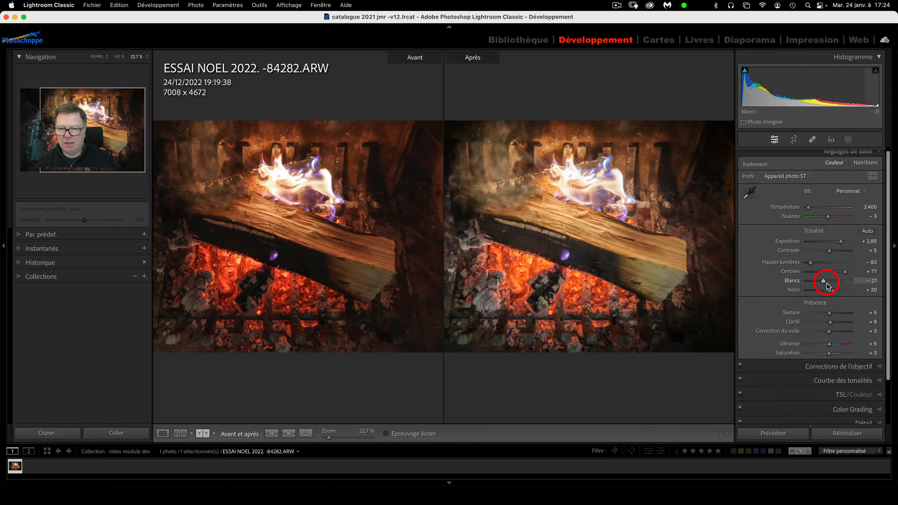
left_click(831, 273)
left_click_drag(837, 275, 846, 271)
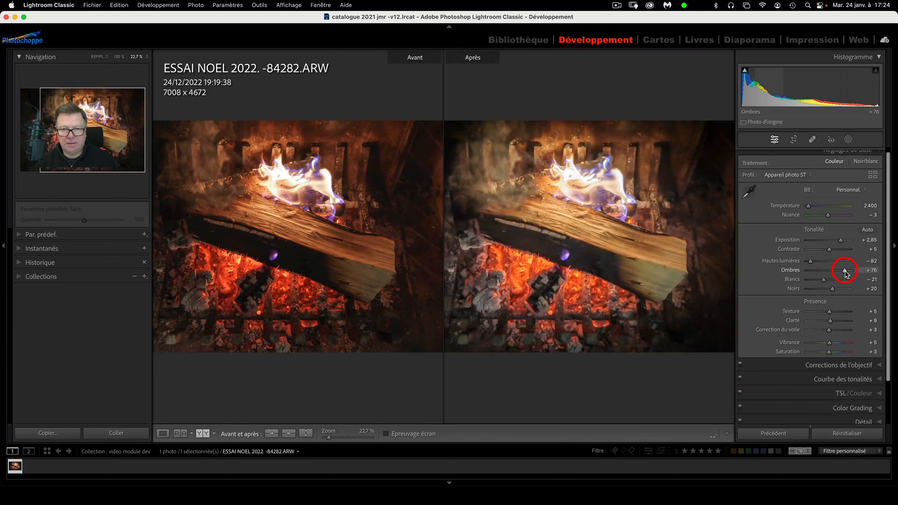
scroll(846, 271, "down", 2)
scroll(827, 283, "down", 2)
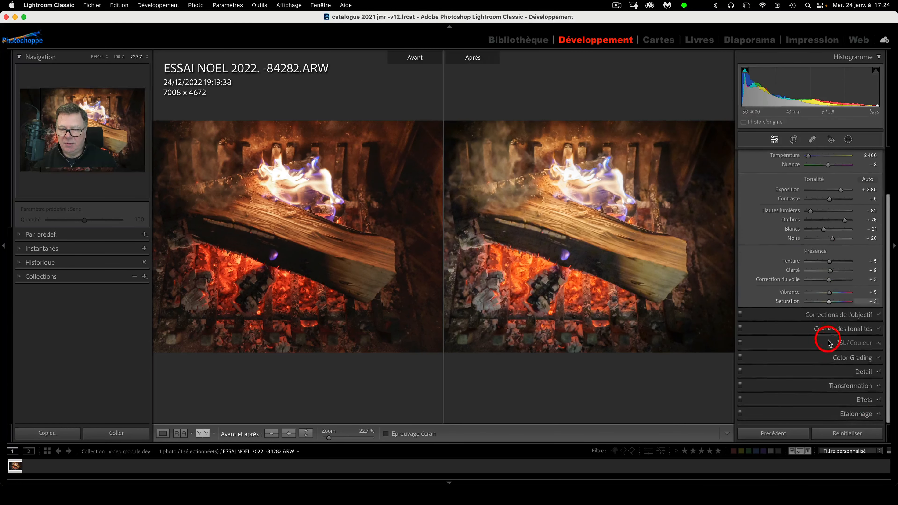
In Loupe view, set vignette Gain -100, Milieu 51, Arrondi +9, Contour progressif 57, Hautes lumières 57
left_click(876, 400)
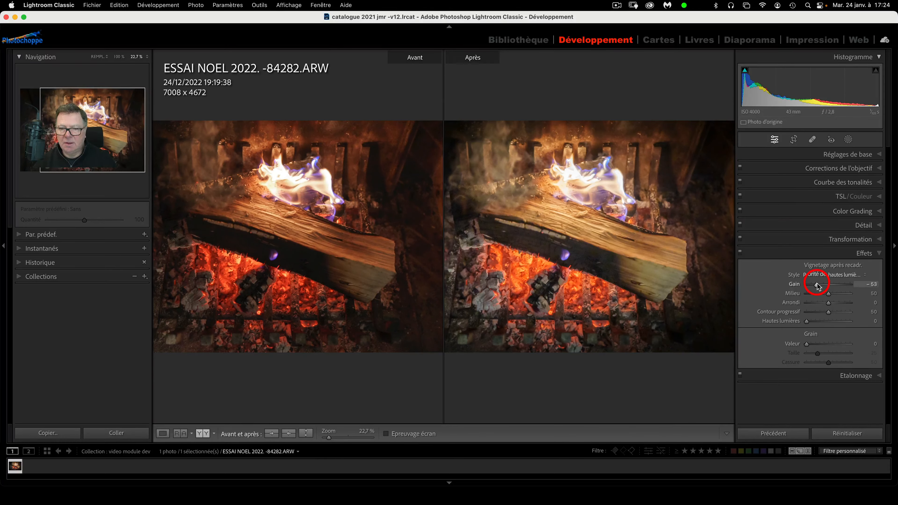
left_click_drag(818, 287, 821, 287)
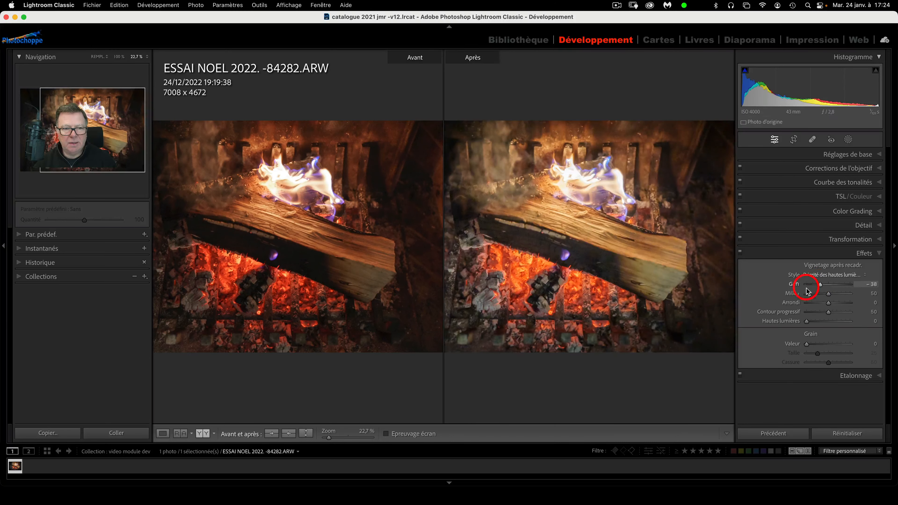
left_click(164, 434)
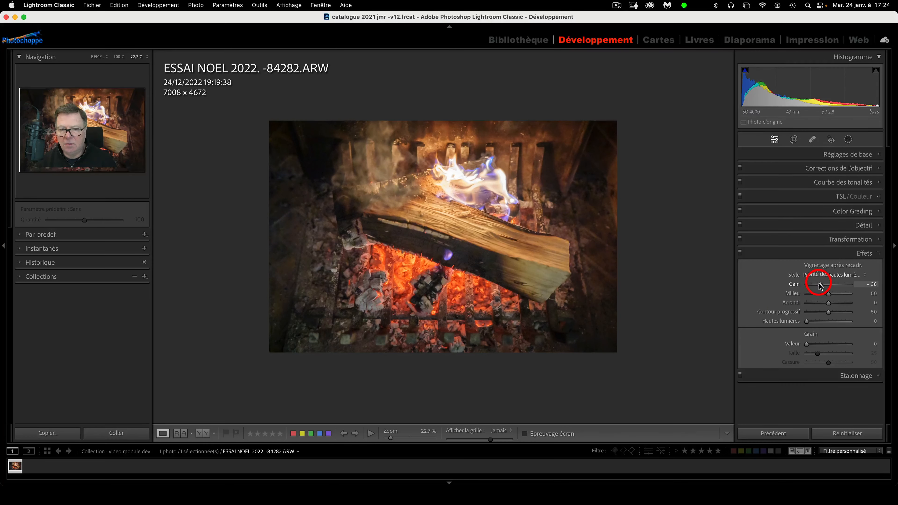
left_click_drag(820, 286, 805, 287)
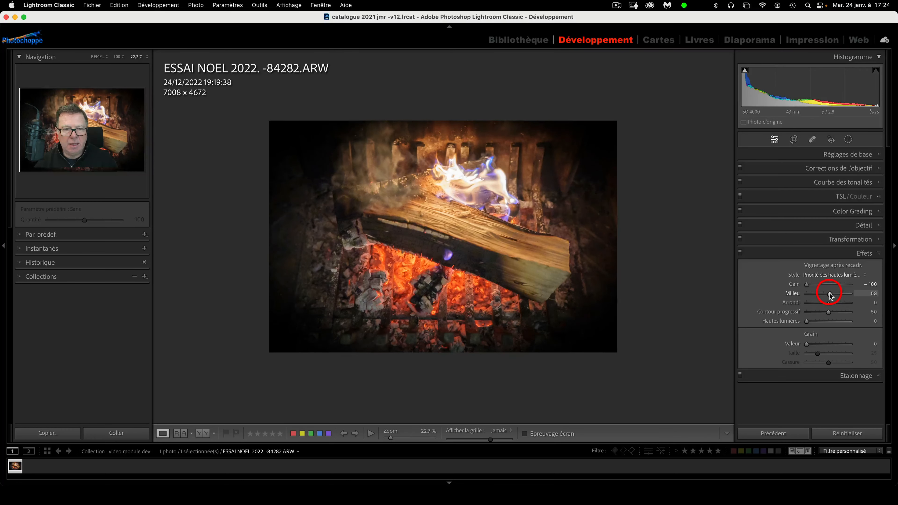
left_click_drag(830, 294, 831, 315)
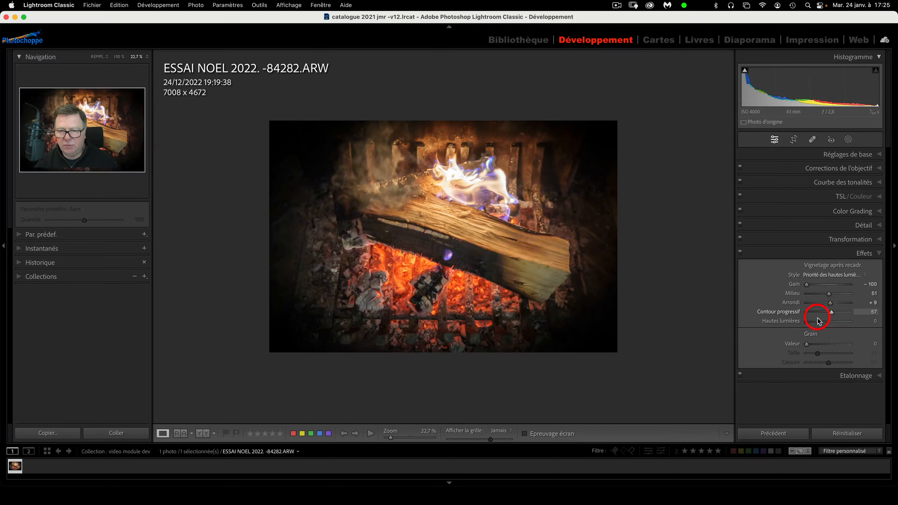
left_click_drag(807, 322, 833, 324)
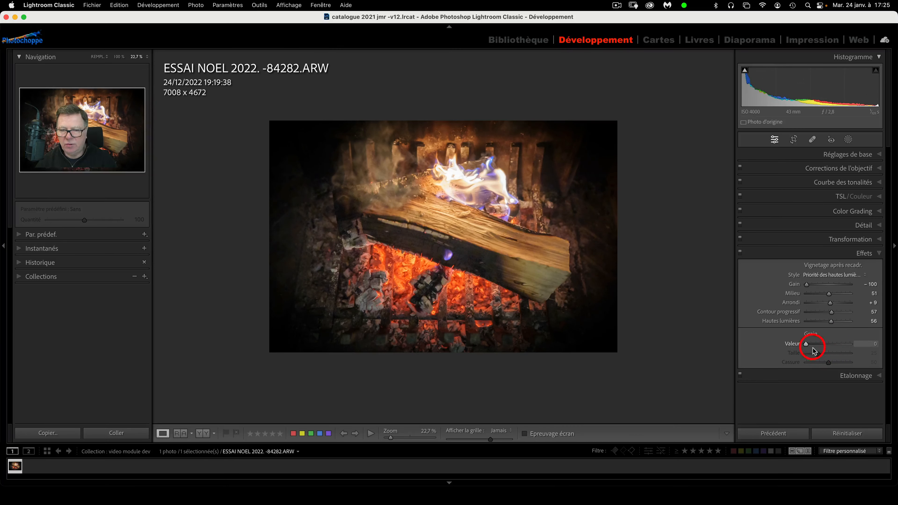
Set Grain Valeur 91, Taille 68, Cassure 96, checking it at 141% zoom
left_click_drag(807, 345, 815, 344)
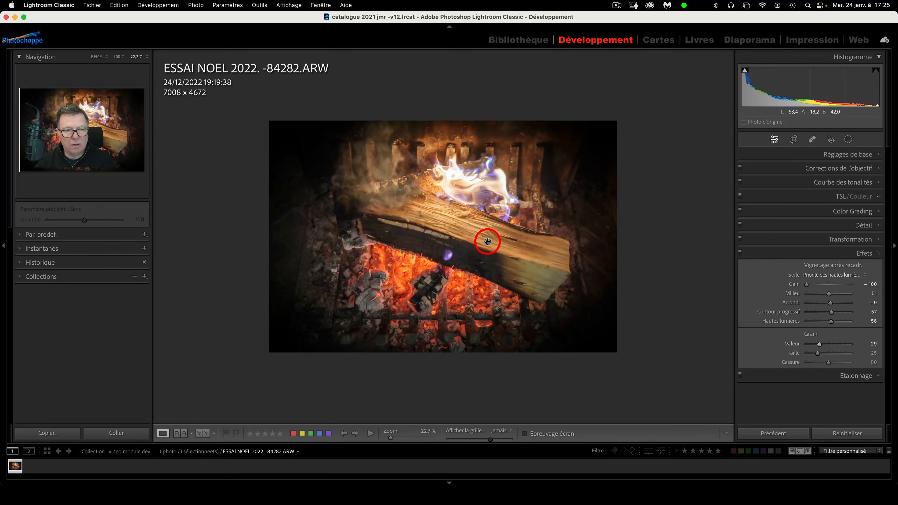
left_click(412, 438)
scroll(509, 236, "up", 10)
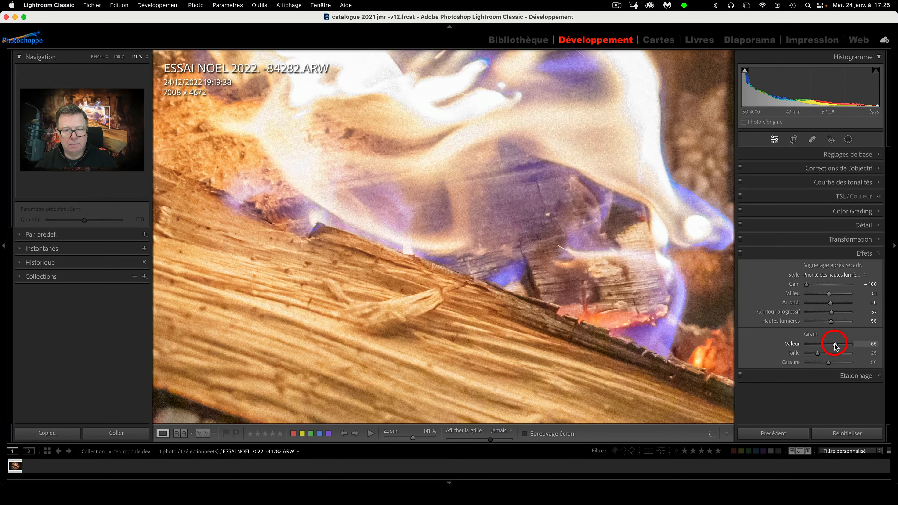
left_click_drag(836, 345, 844, 346)
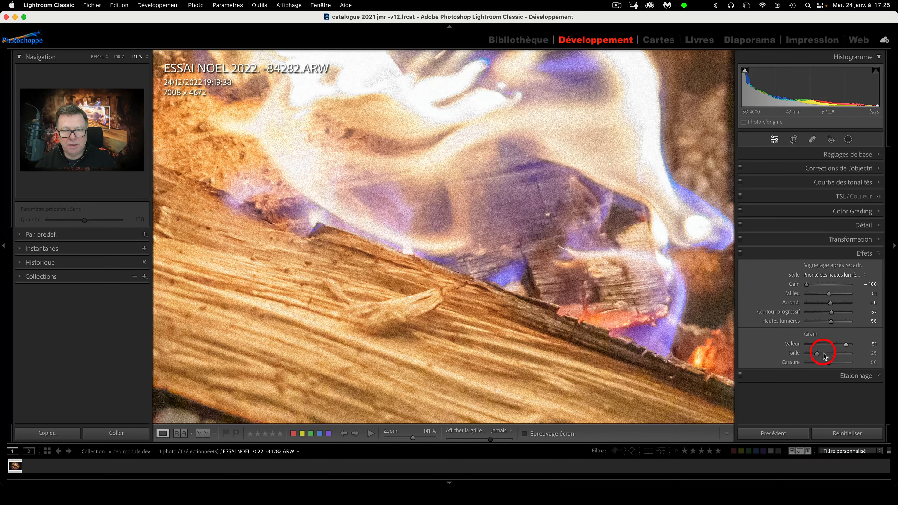
left_click_drag(832, 353, 837, 353)
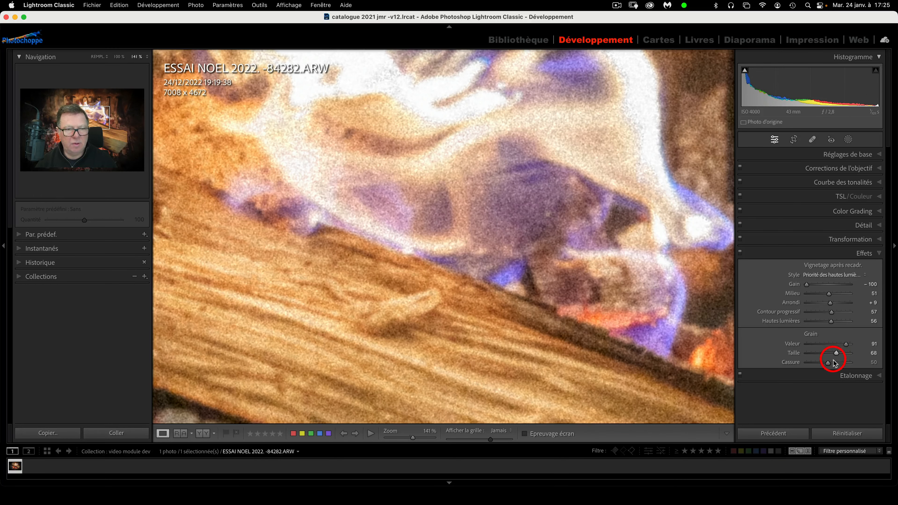
left_click_drag(829, 363, 848, 364)
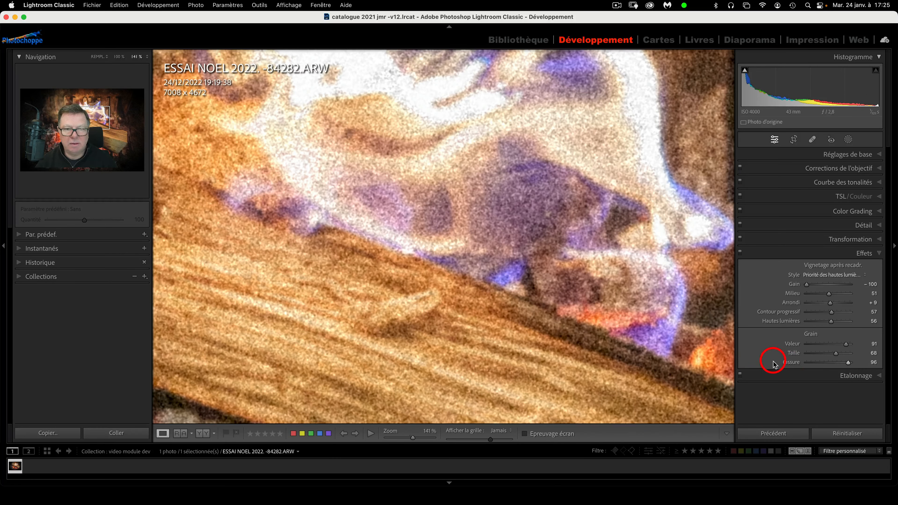
key("super+minus")
key("super+minus")
key("super+minus")
key("super+minus")
key("super+minus")
key("super+minus")
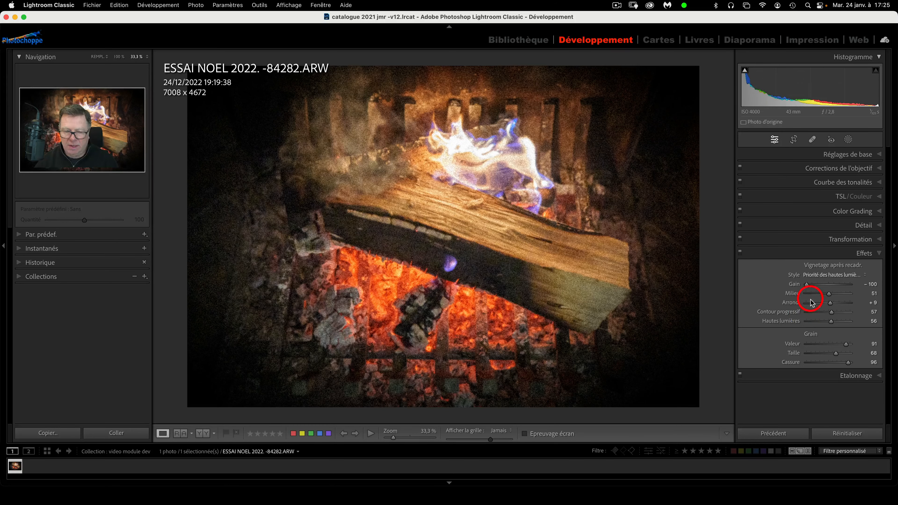
Reset the post-crop vignette and grain to 0, then collapse the Effets panel
key("alt")
left_click(816, 270)
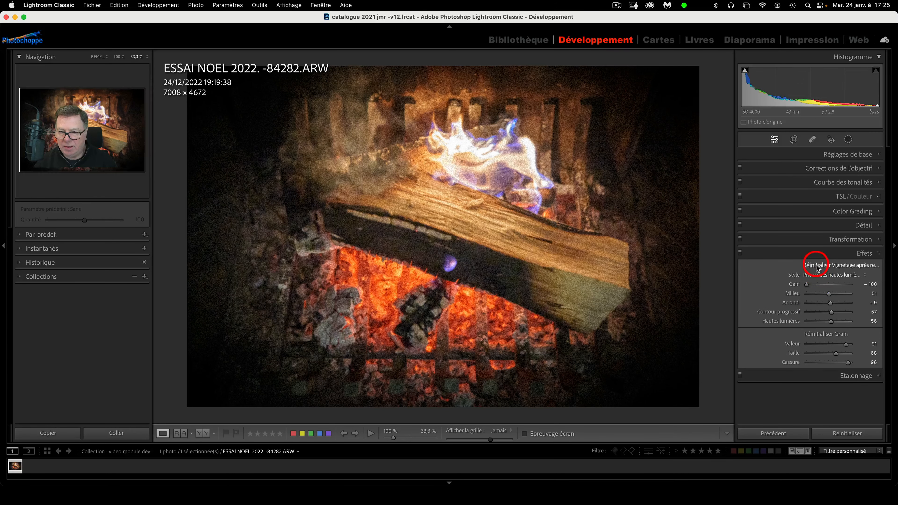
left_click(824, 336)
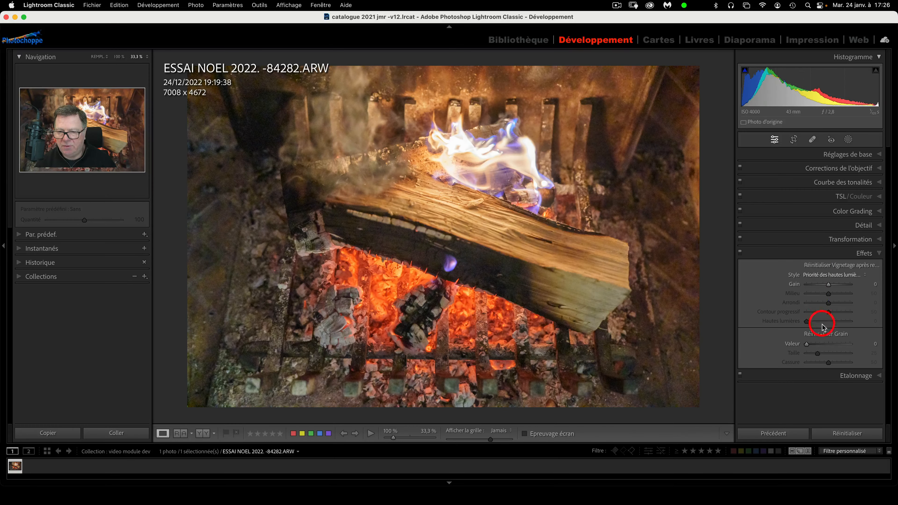
left_click(880, 254)
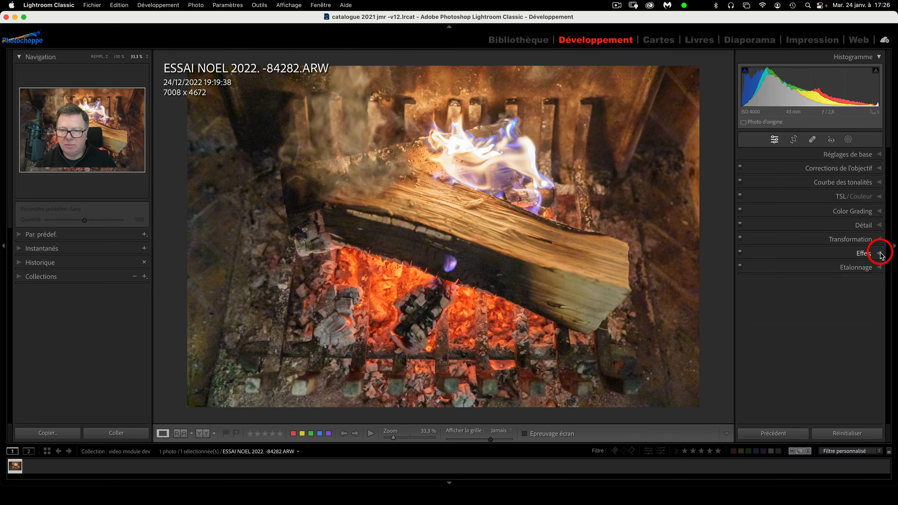
In Etalonnage, end with Ombres Nuance +2, Rouge primaire Teinte −1 and Saturation +1
left_click(880, 268)
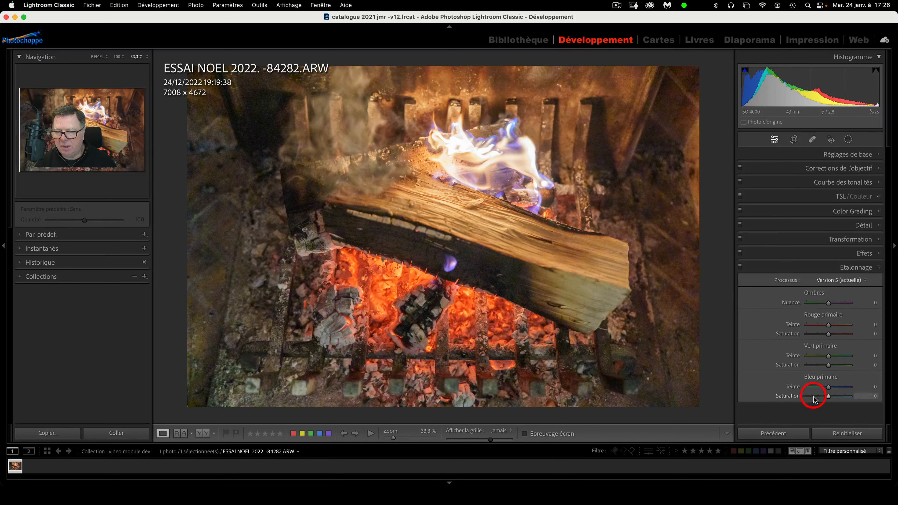
mouse_move(829, 303)
left_mouse_down()
mouse_move(799, 306)
mouse_move(851, 307)
mouse_move(829, 306)
left_mouse_up()
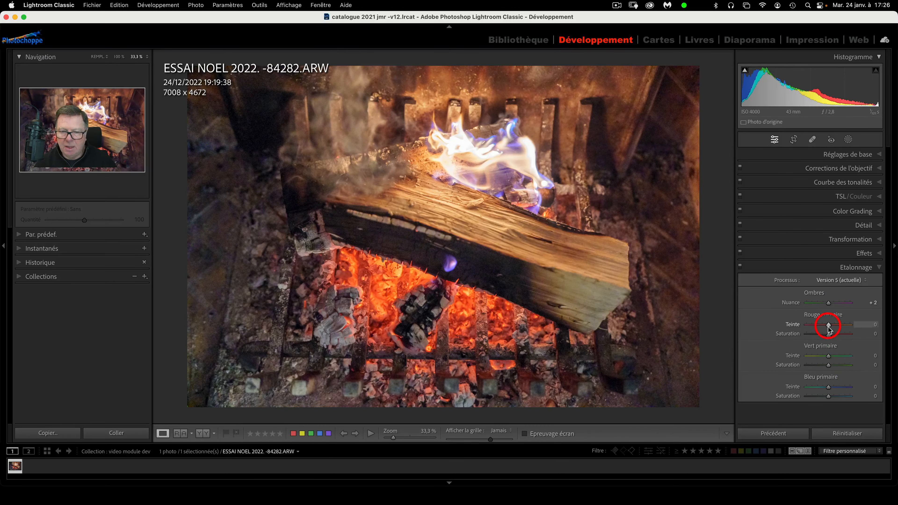
mouse_move(828, 325)
left_mouse_down()
mouse_move(809, 326)
mouse_move(850, 329)
mouse_move(829, 325)
left_mouse_up()
left_click_drag(828, 334, 829, 334)
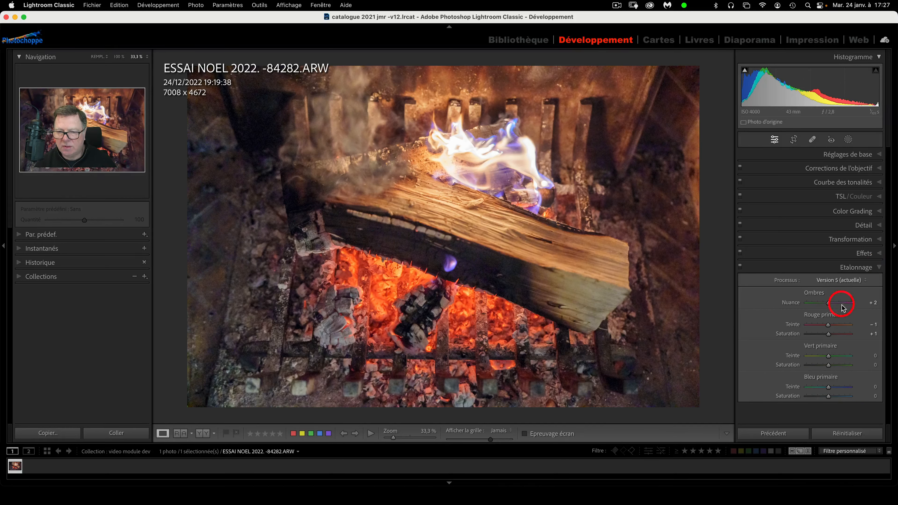
Keep process Version 5, reset Ombres and Rouge primaire calibration, and collapse Etalonnage
left_click(866, 282)
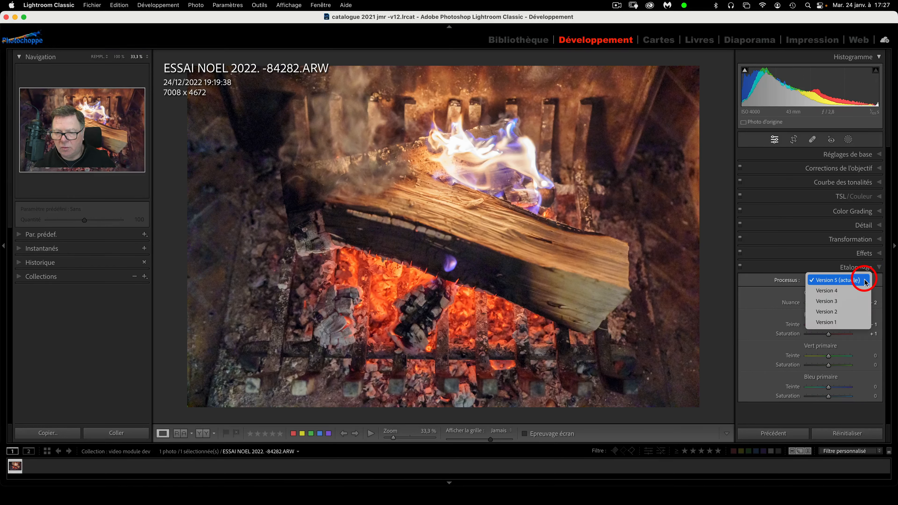
left_click(866, 281)
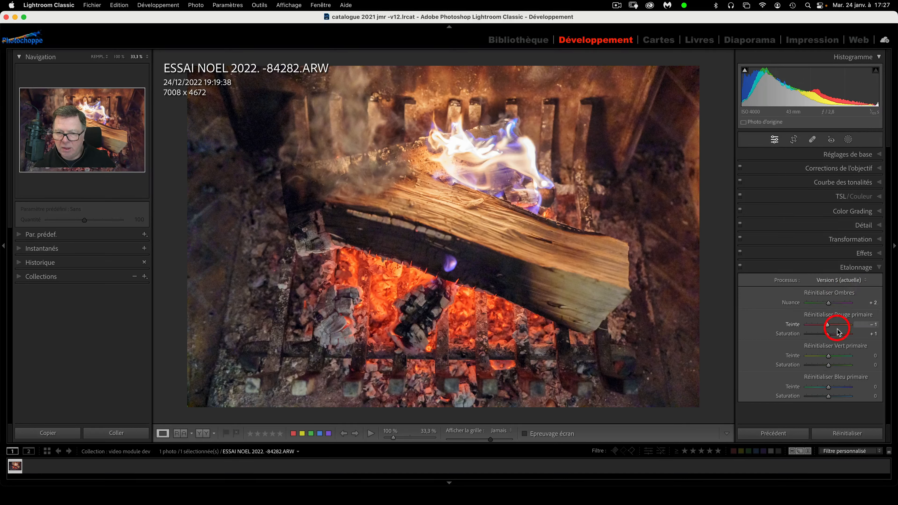
left_click(823, 297, "alt")
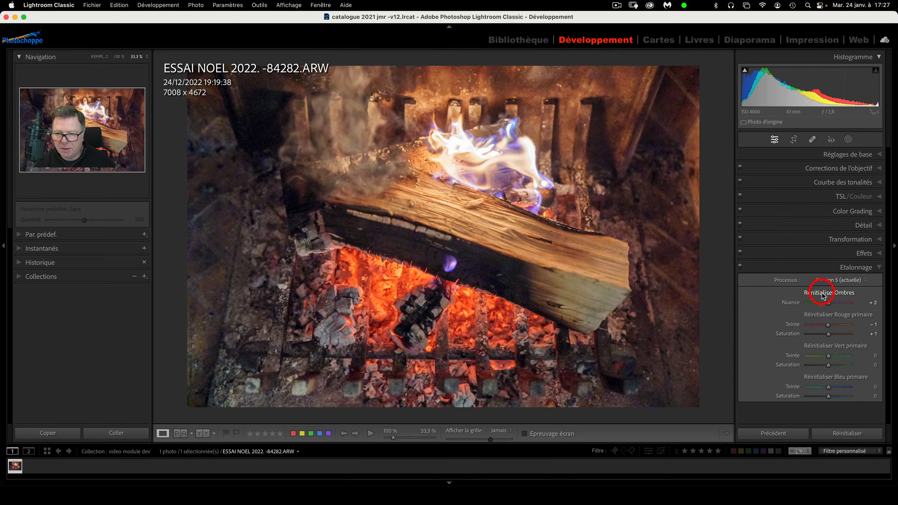
left_click(822, 319, "alt")
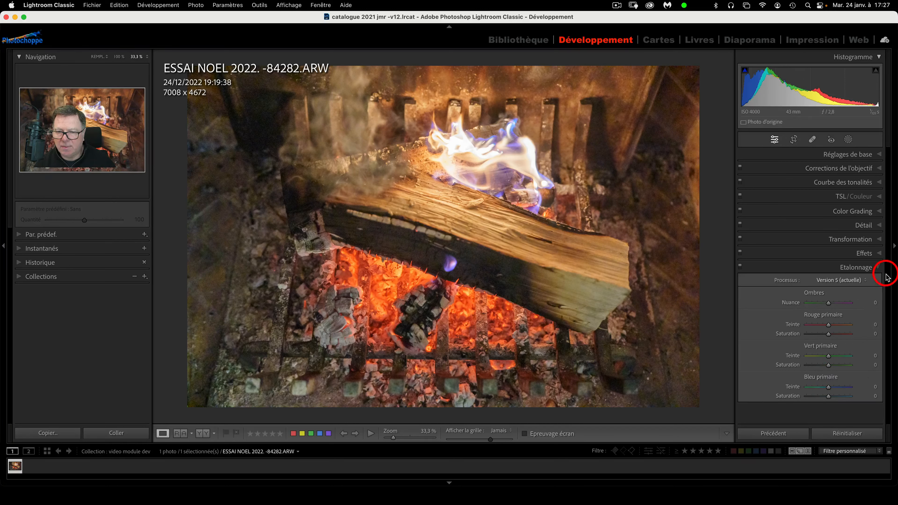
left_click(879, 268)
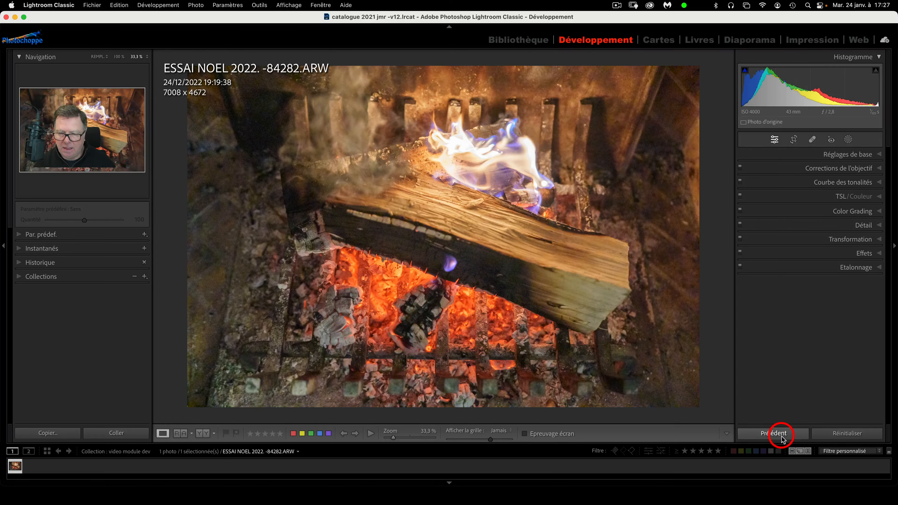
Reset all edits, then apply Auto tone (Exposition +1.41, Hautes lumières -64, Ombres +65)
left_click(856, 437)
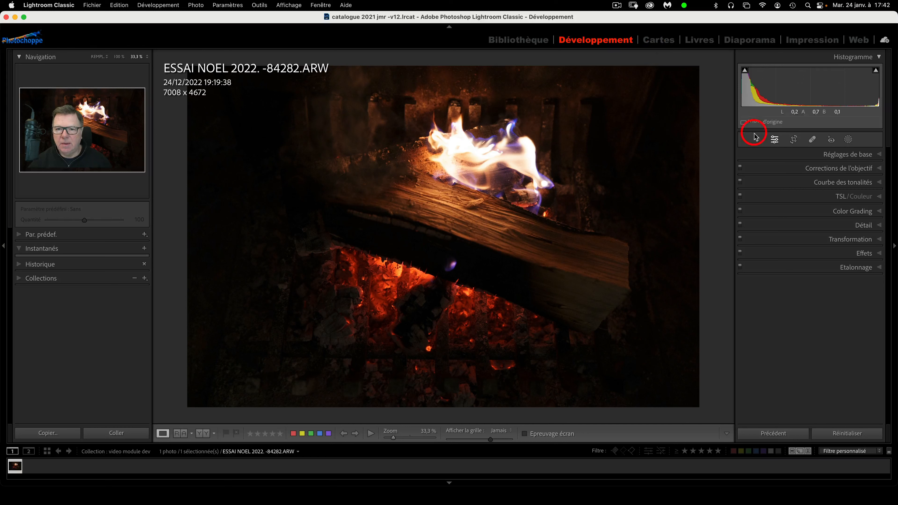
left_click(862, 158)
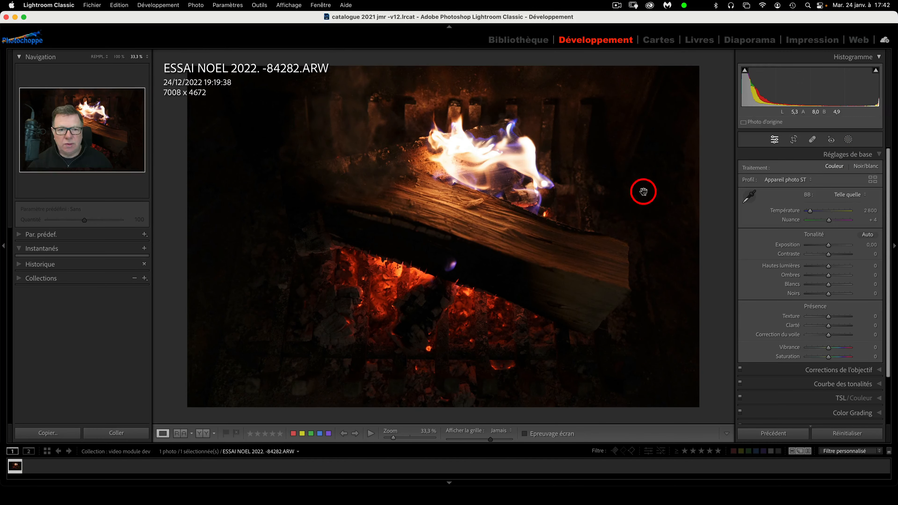
left_click(868, 235)
scroll(841, 365, "down", 2)
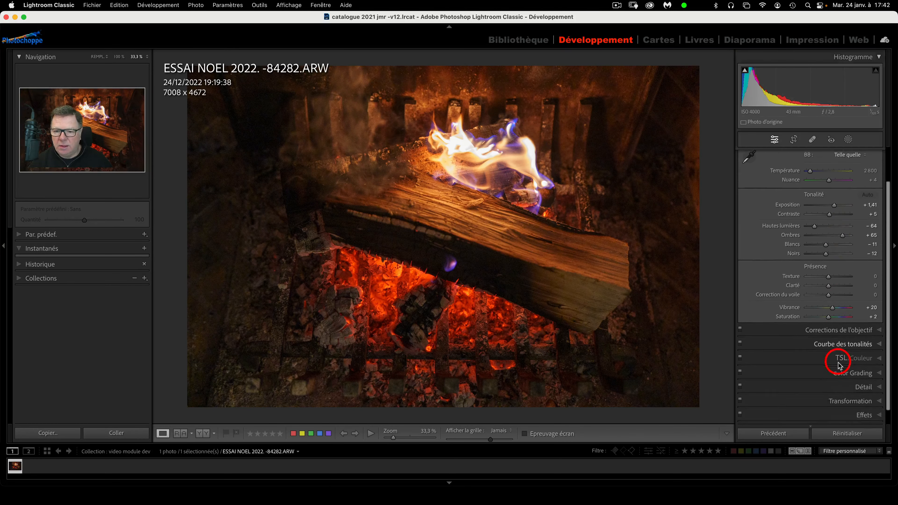
Set tone curve highlights −61 and shadows +40, and luminance noise reduction 28
left_click(847, 338)
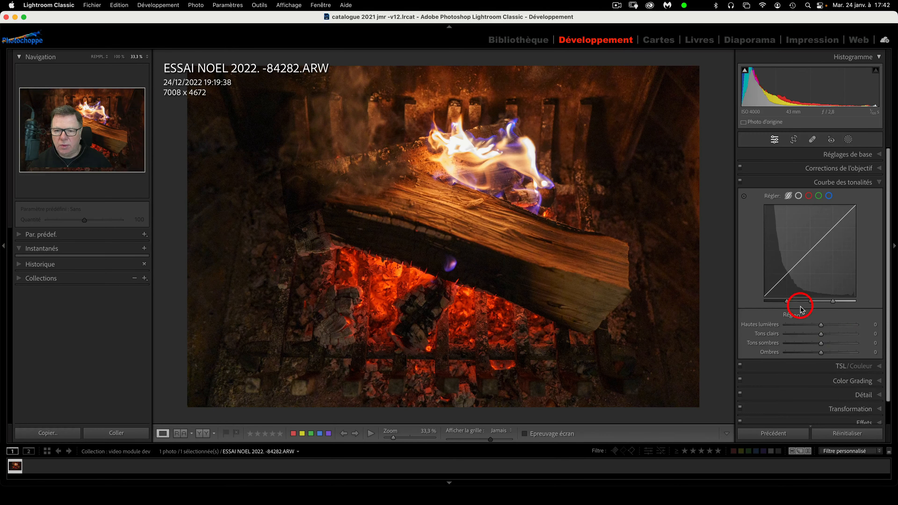
left_click_drag(822, 325, 835, 353)
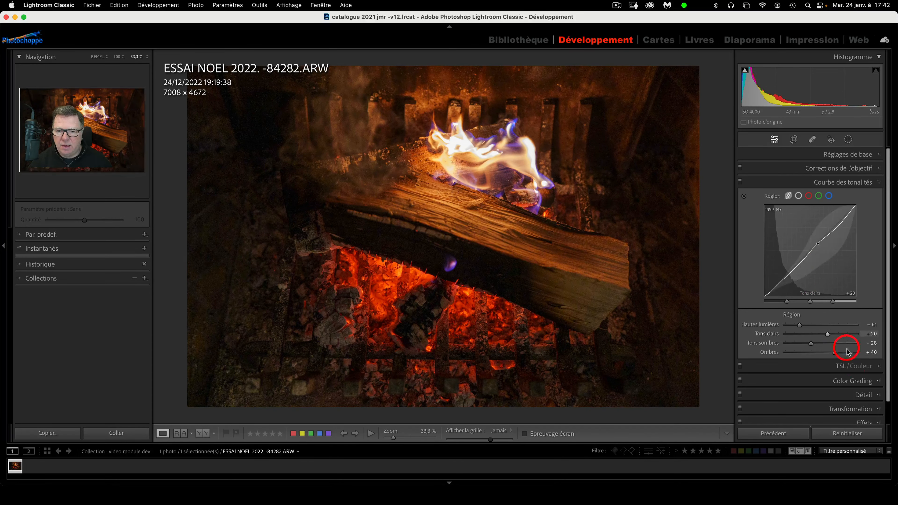
left_click(858, 394)
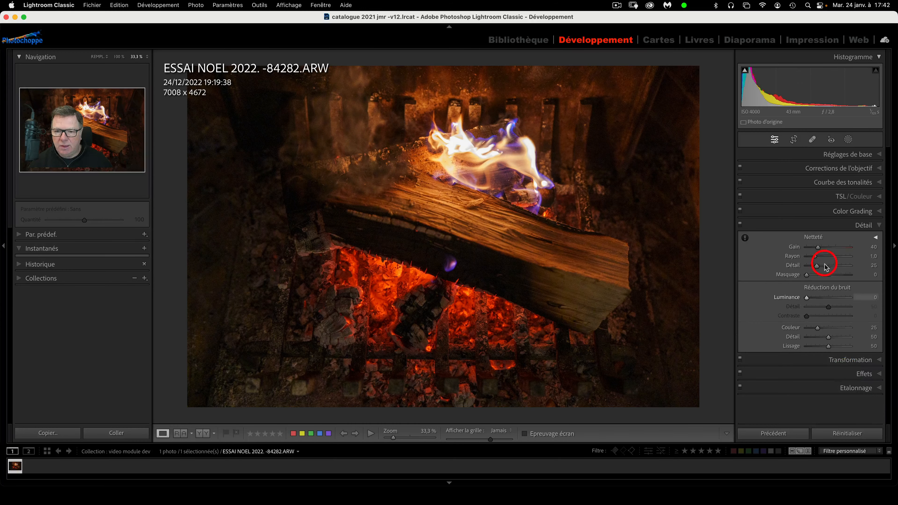
left_click_drag(816, 297, 820, 298)
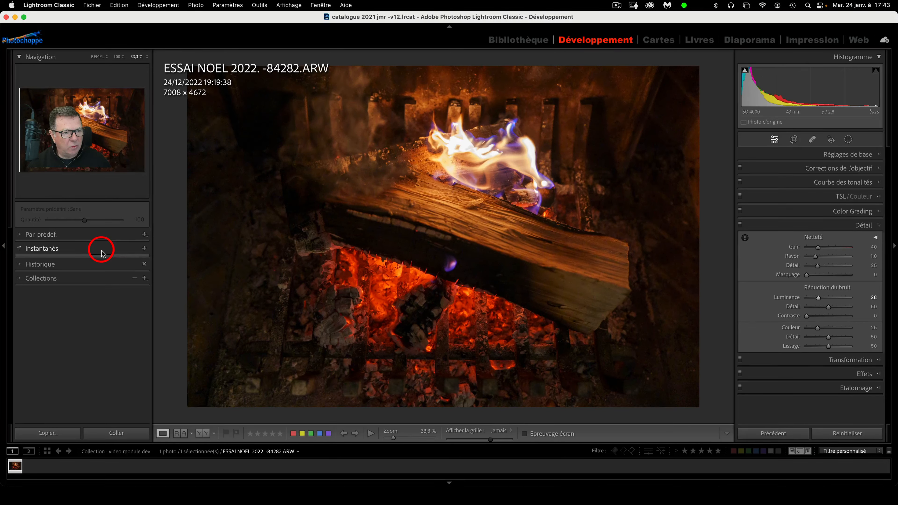
Create a snapshot of the colour edit named '24/01/2023 17:43:06 COULEUR'
left_click(144, 248)
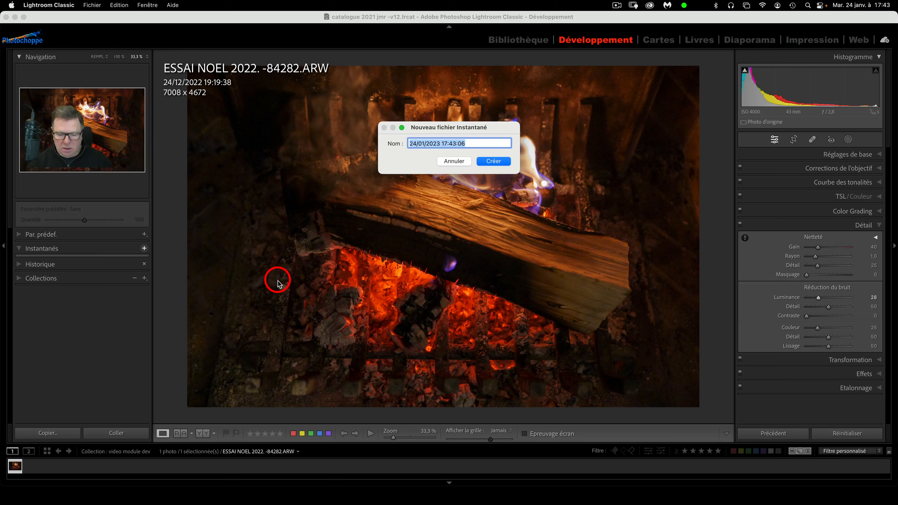
key("Right")
type("C")
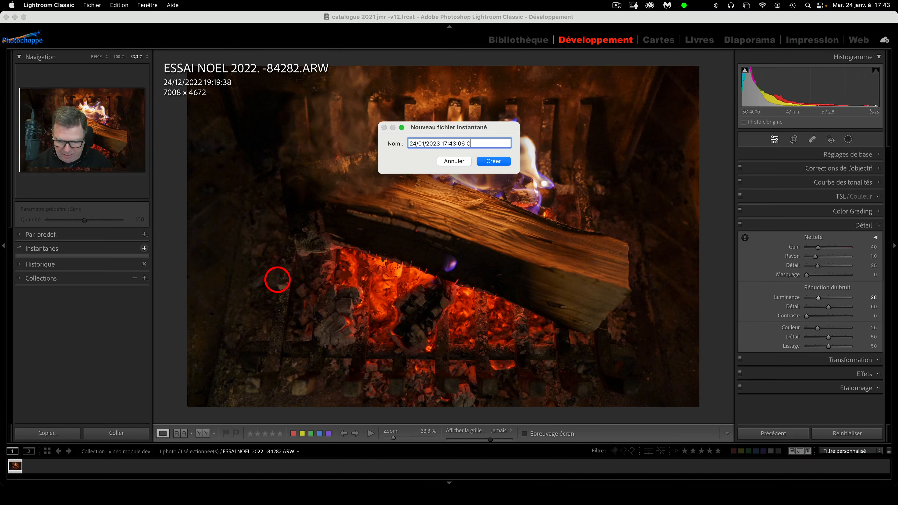
type("OULEUR")
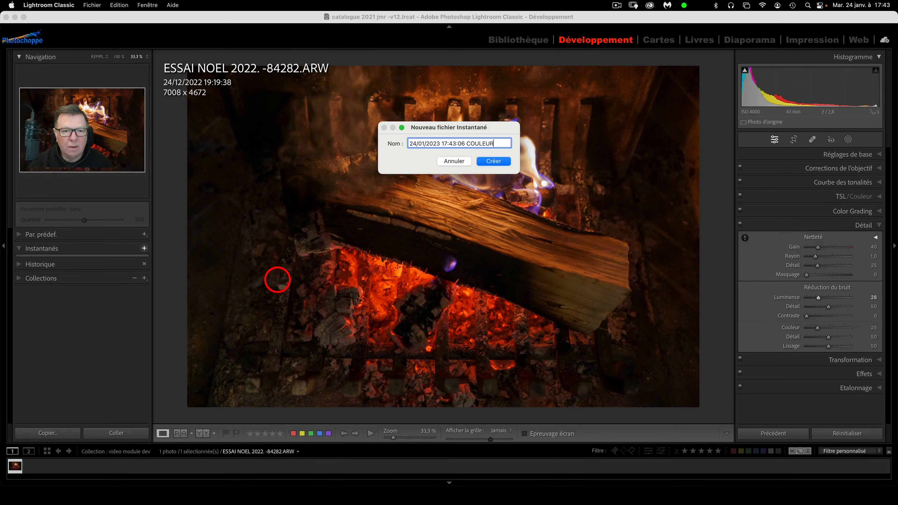
left_click(503, 162)
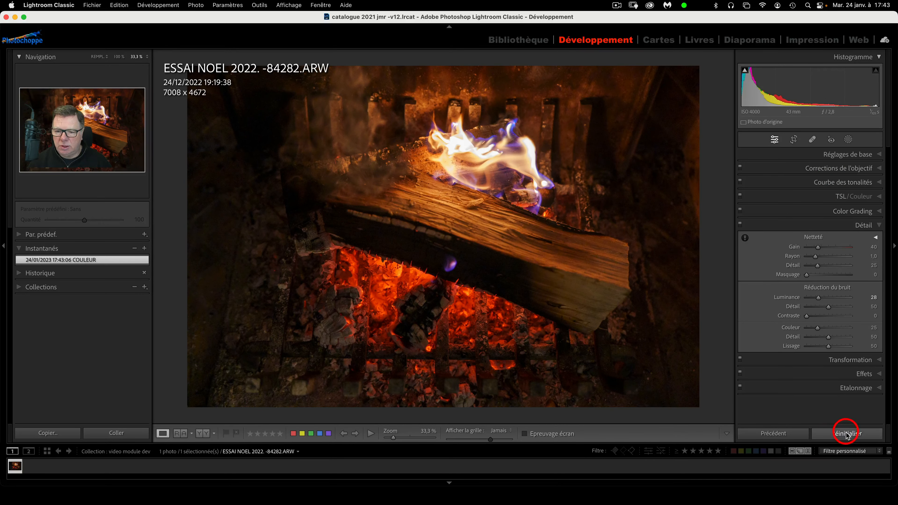
Switch Traitement to Noir/blanc and set Exposition +1.70, Contraste -21, Noirs -31
left_click(848, 154)
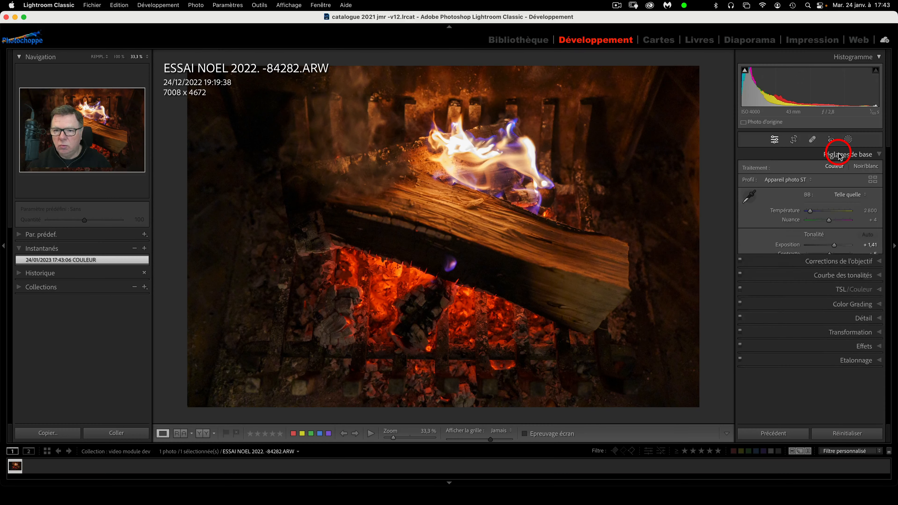
left_click(866, 168)
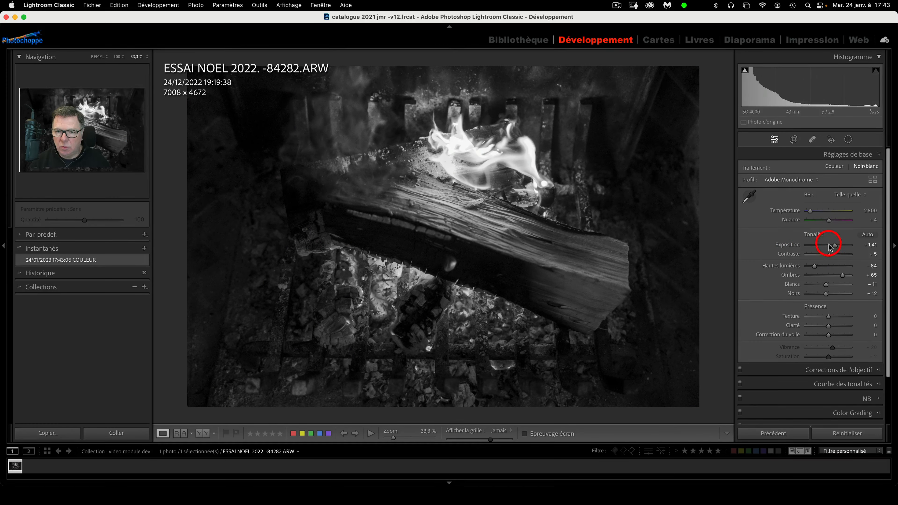
left_click_drag(833, 245, 823, 256)
left_click_drag(825, 294, 821, 298)
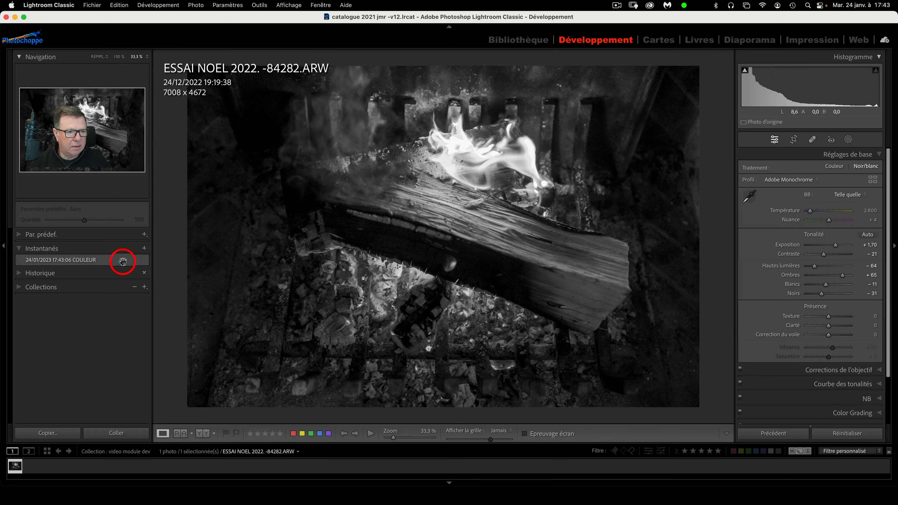
Create a snapshot of the black-and-white version named '24/01/2023 17:43:46 NB'
left_click(144, 249)
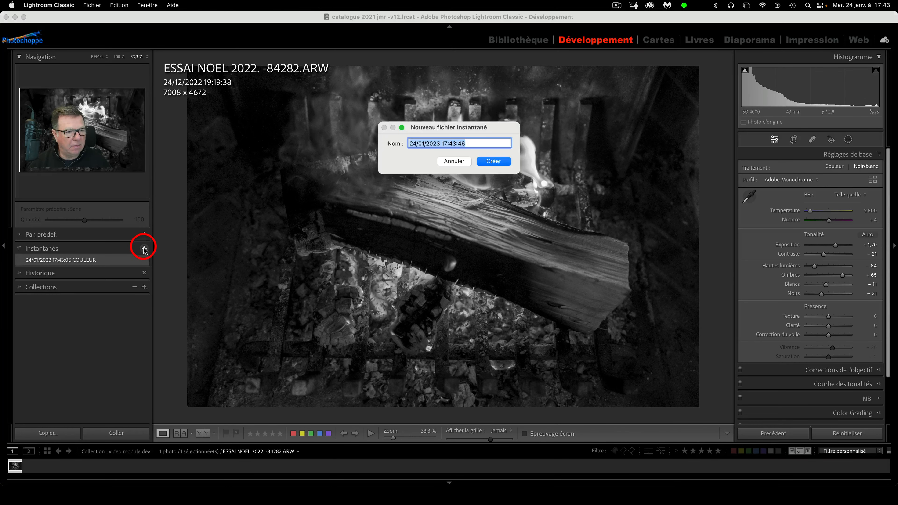
left_click(475, 142)
type("NB")
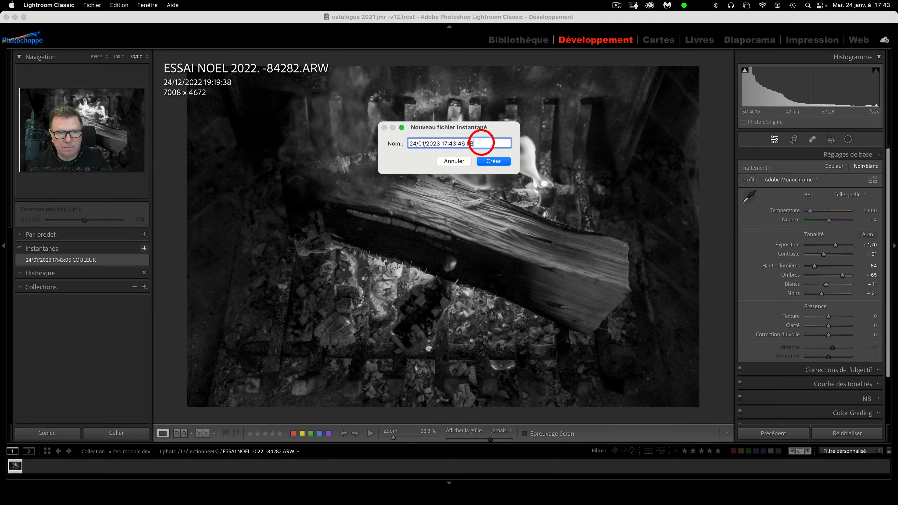
key("Return")
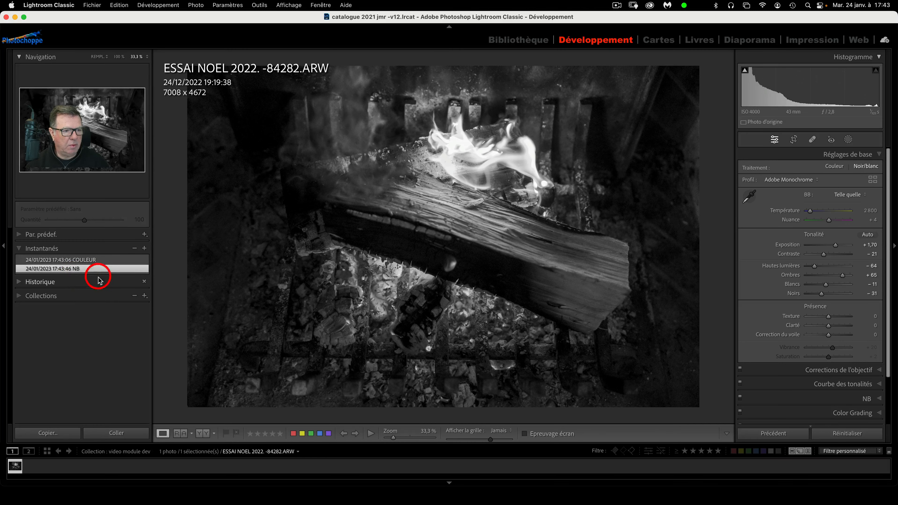
Compare the COULEUR and NB snapshots, then collapse the Réglages de base panel
left_click(108, 261)
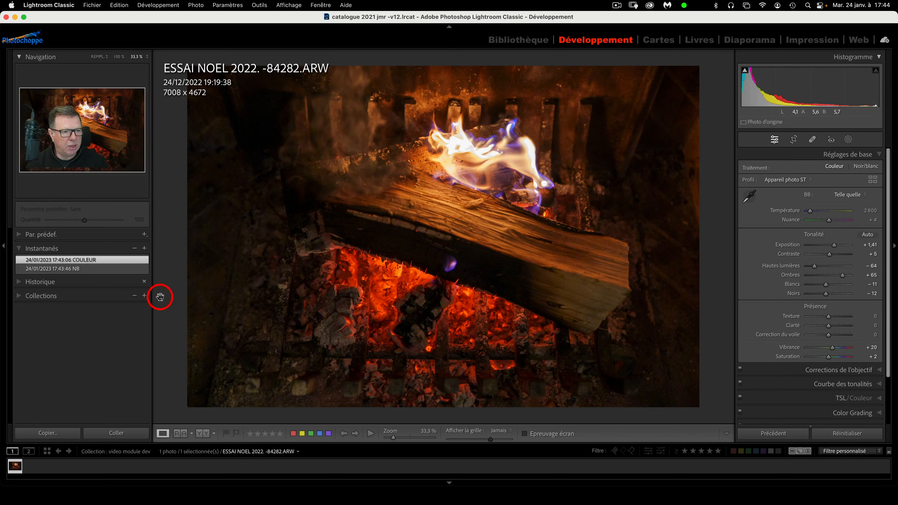
left_click(105, 271)
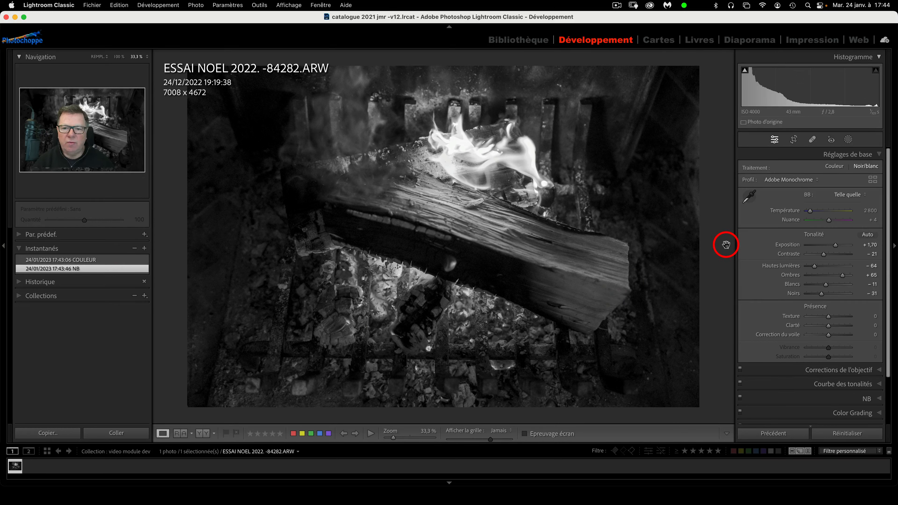
left_click(879, 155)
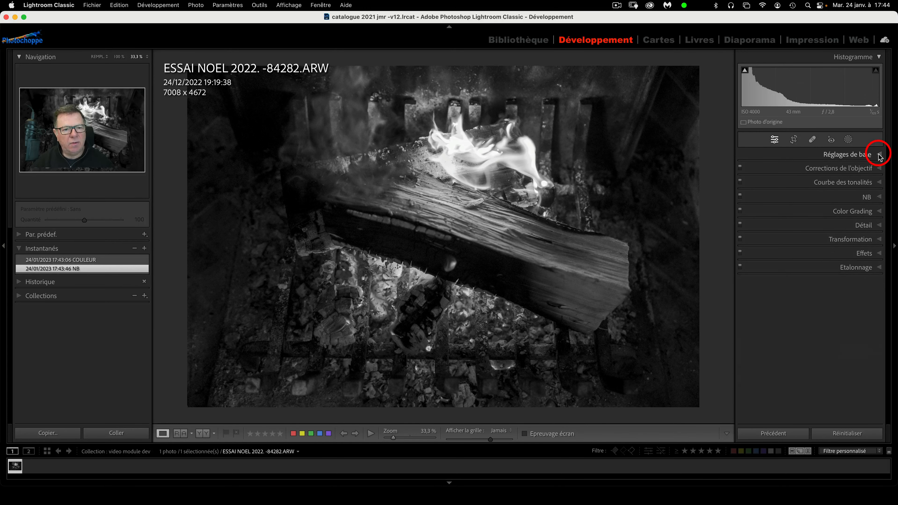